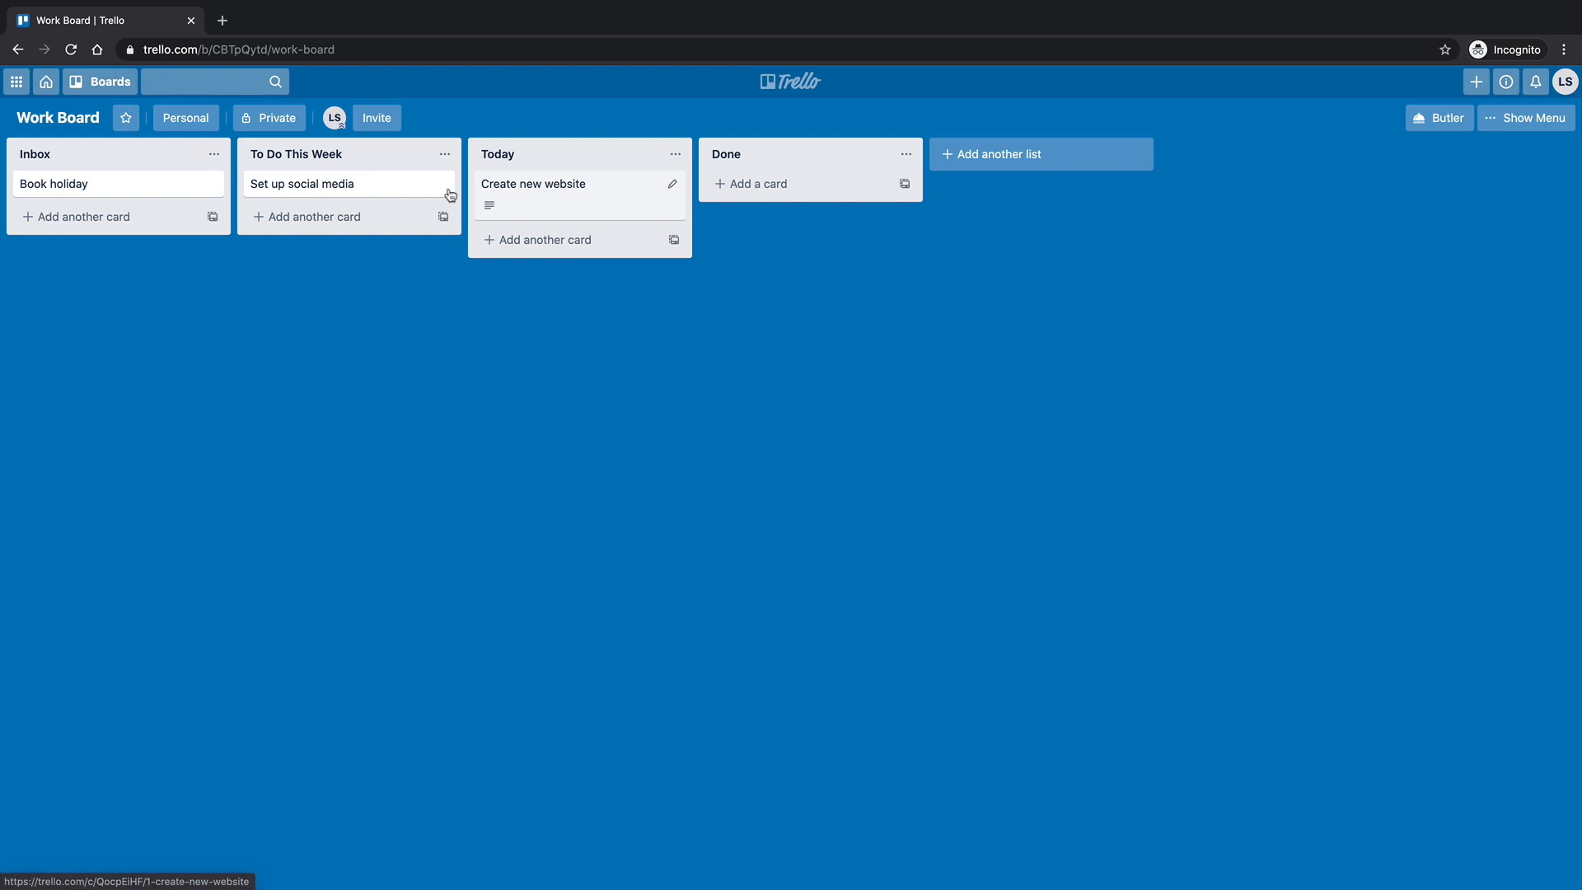
Open the "Create new website" card and save the comment "Ordered domain this morning. It's ready to go"
click(567, 195)
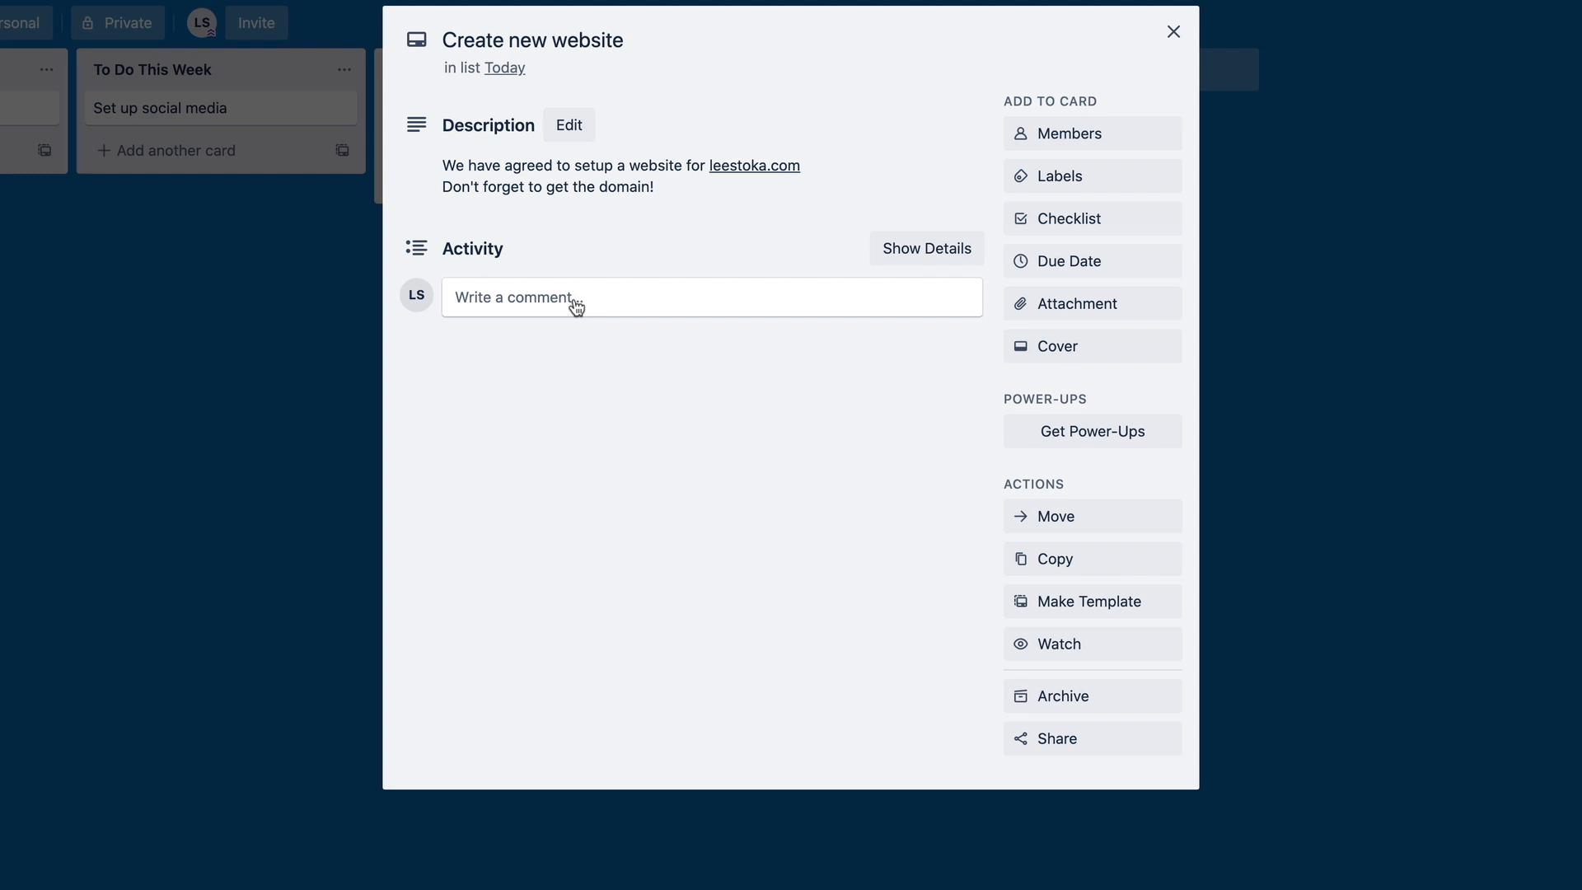
click(499, 298)
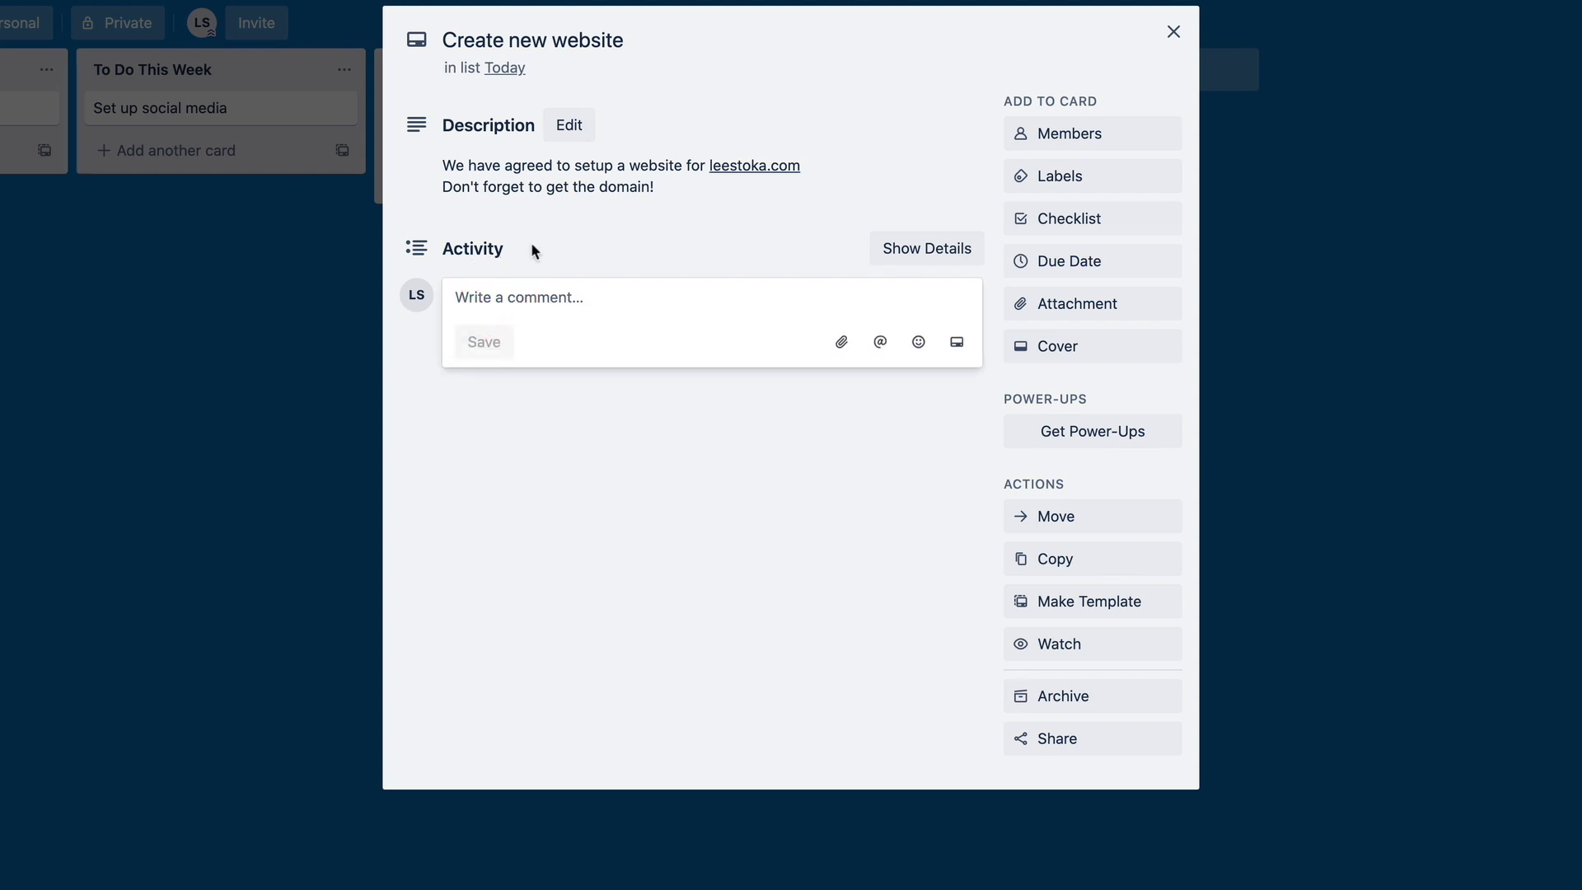
text(Ordered )
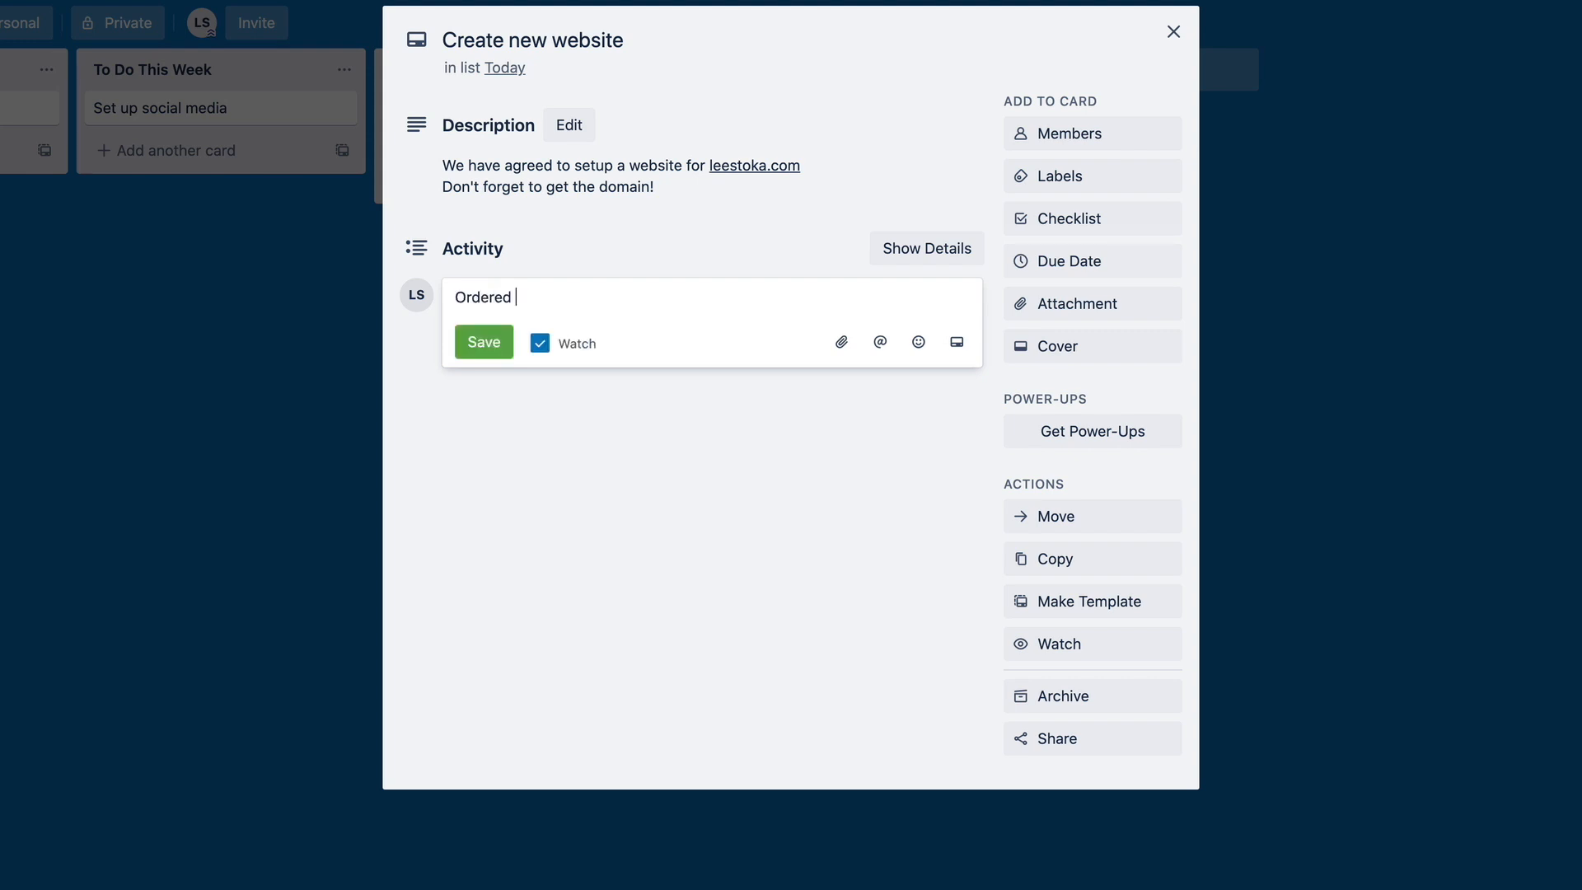
text(domain this morning. It's )
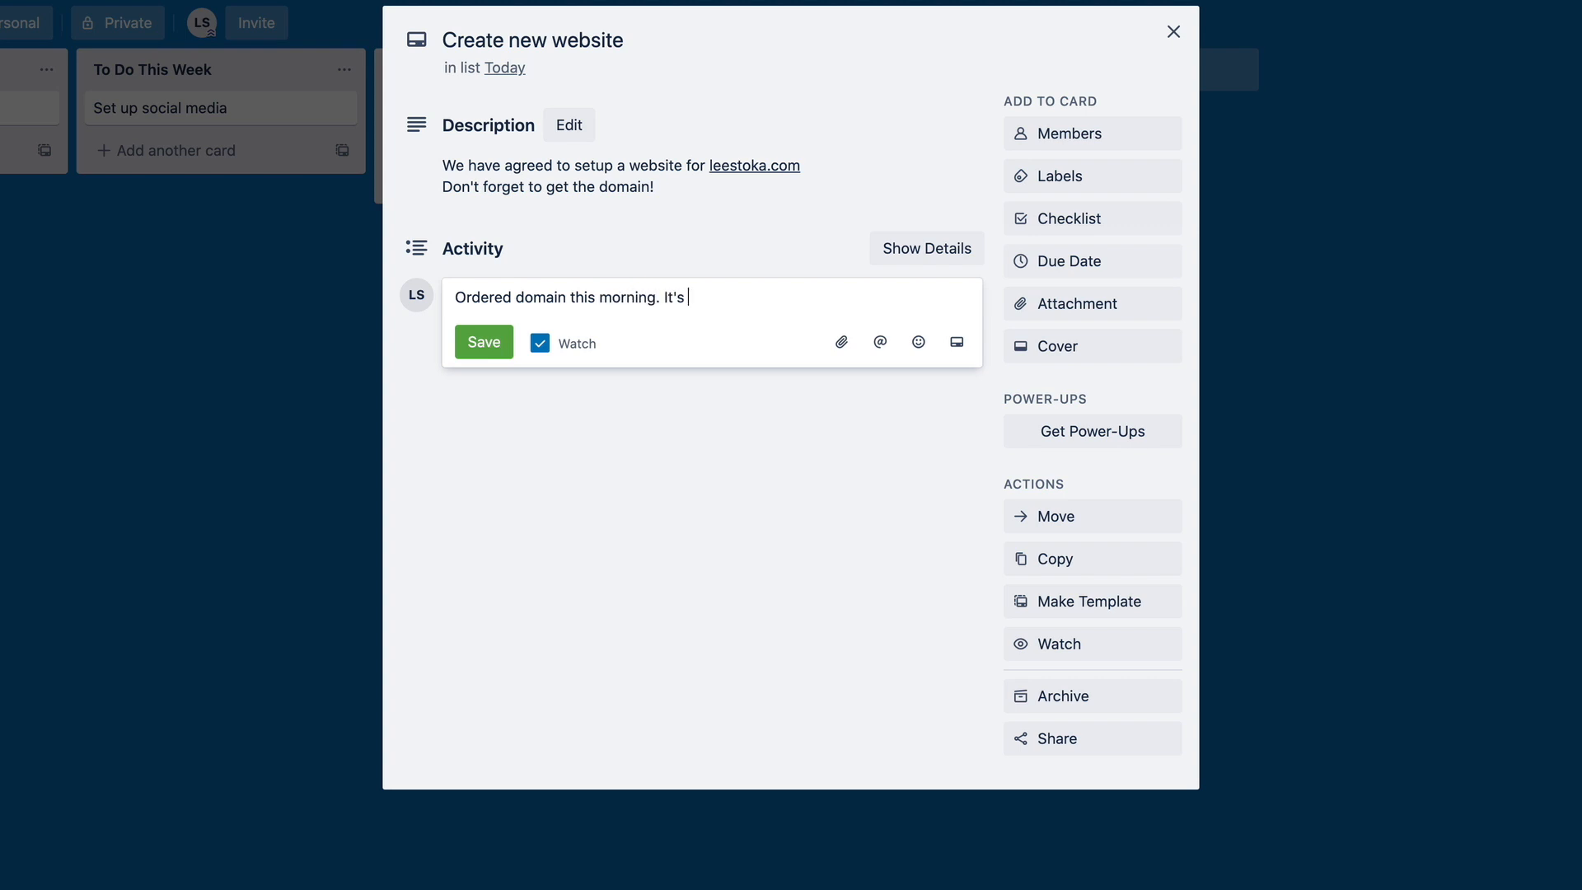
text(ready to go)
click(512, 346)
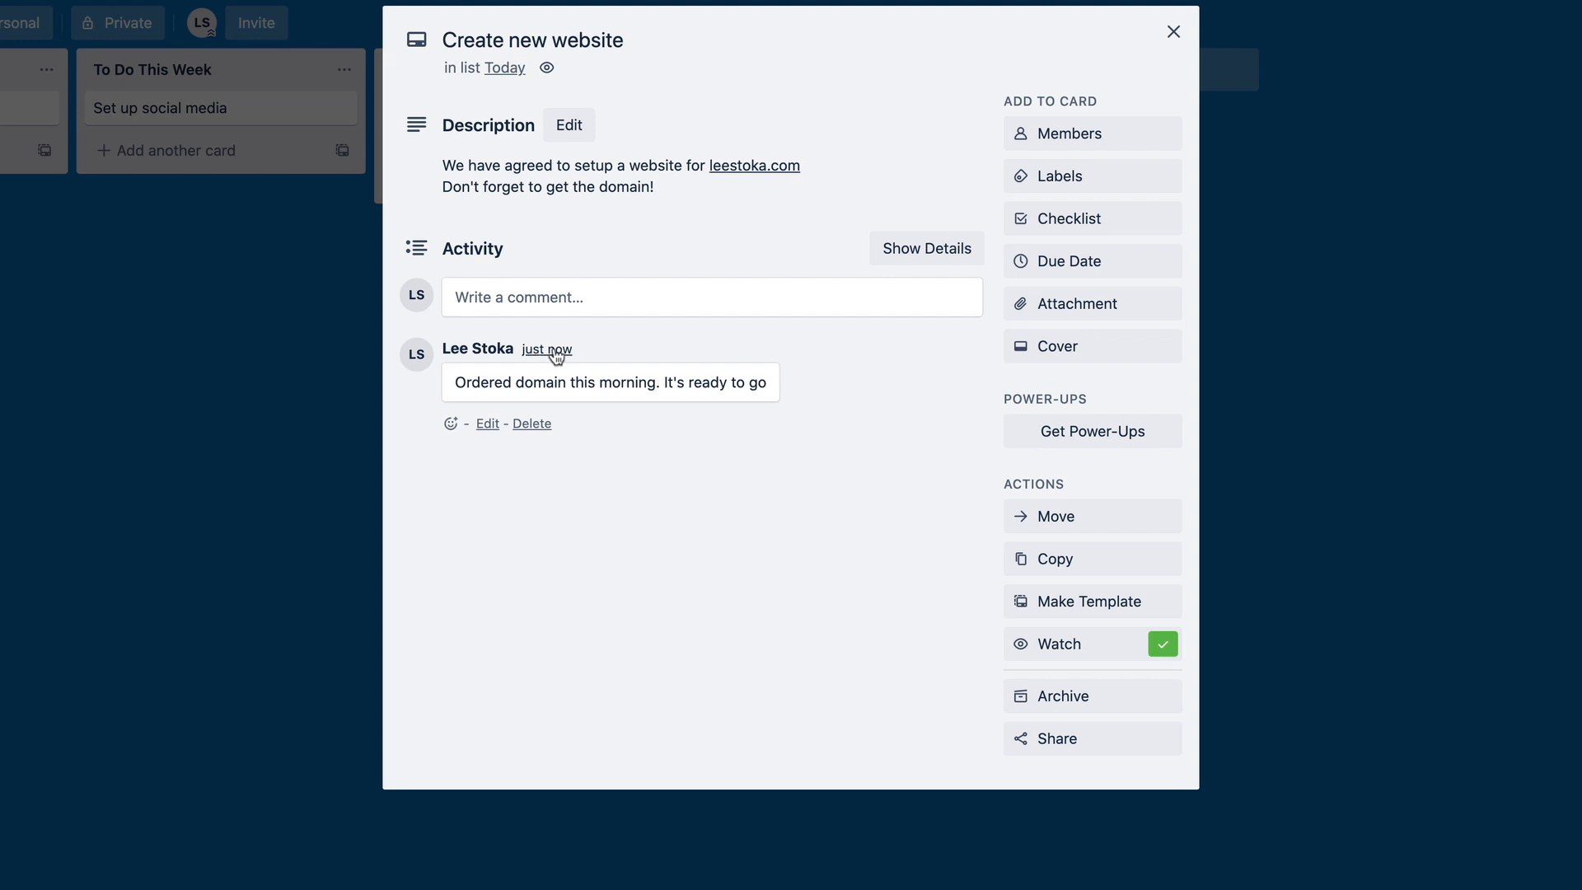
Show the card's activity details to examine its history, and hide them again
mouse_move(556, 354)
click(906, 252)
click(911, 250)
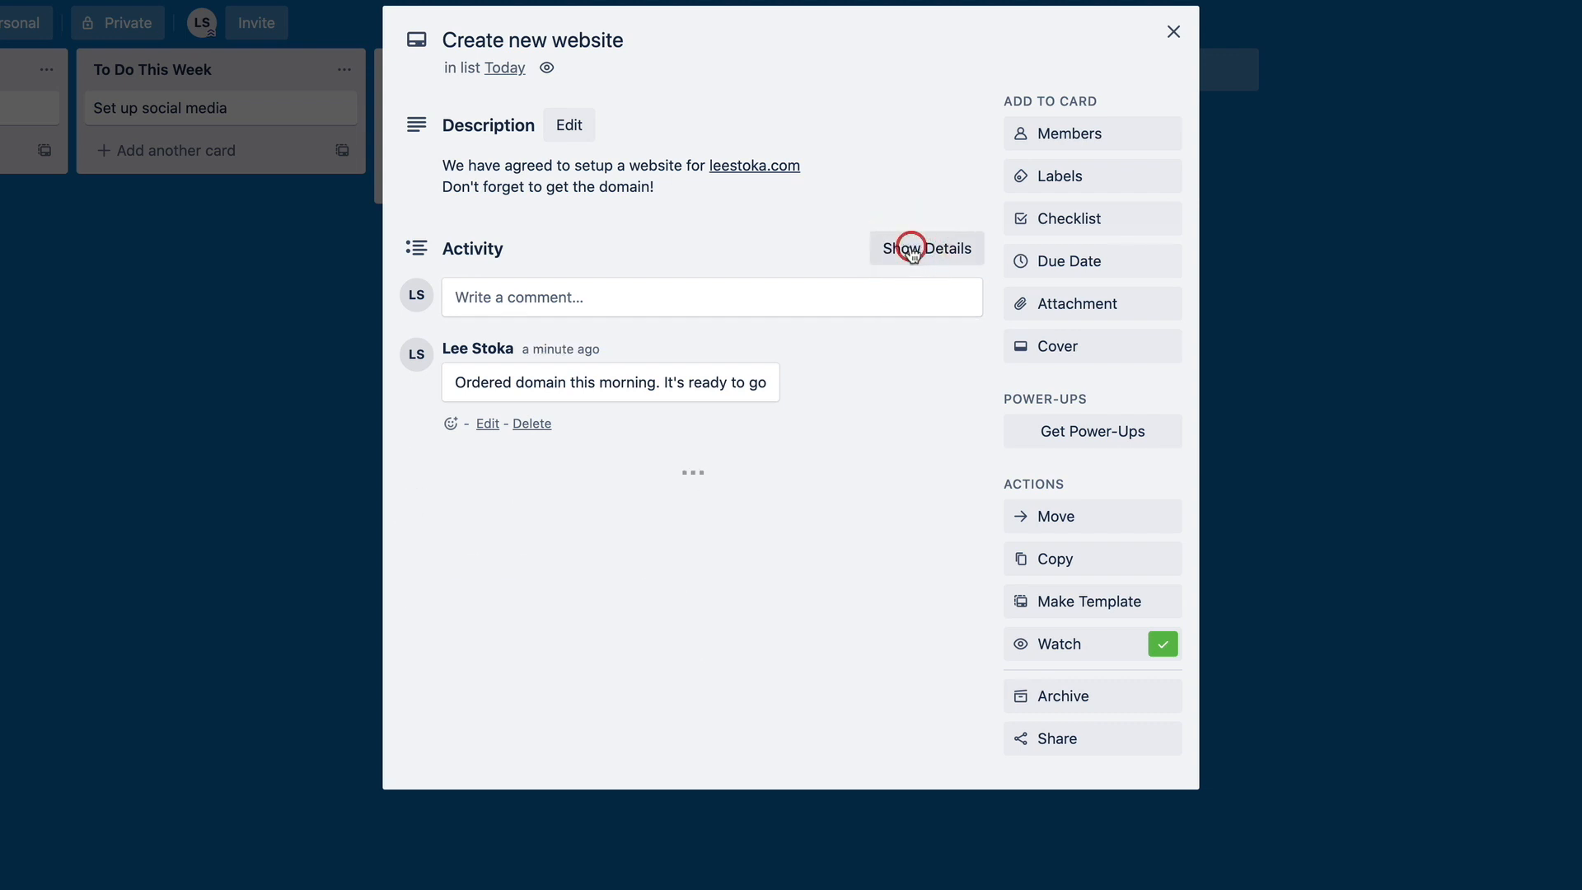
click(911, 250)
click(912, 252)
click(911, 250)
click(908, 261)
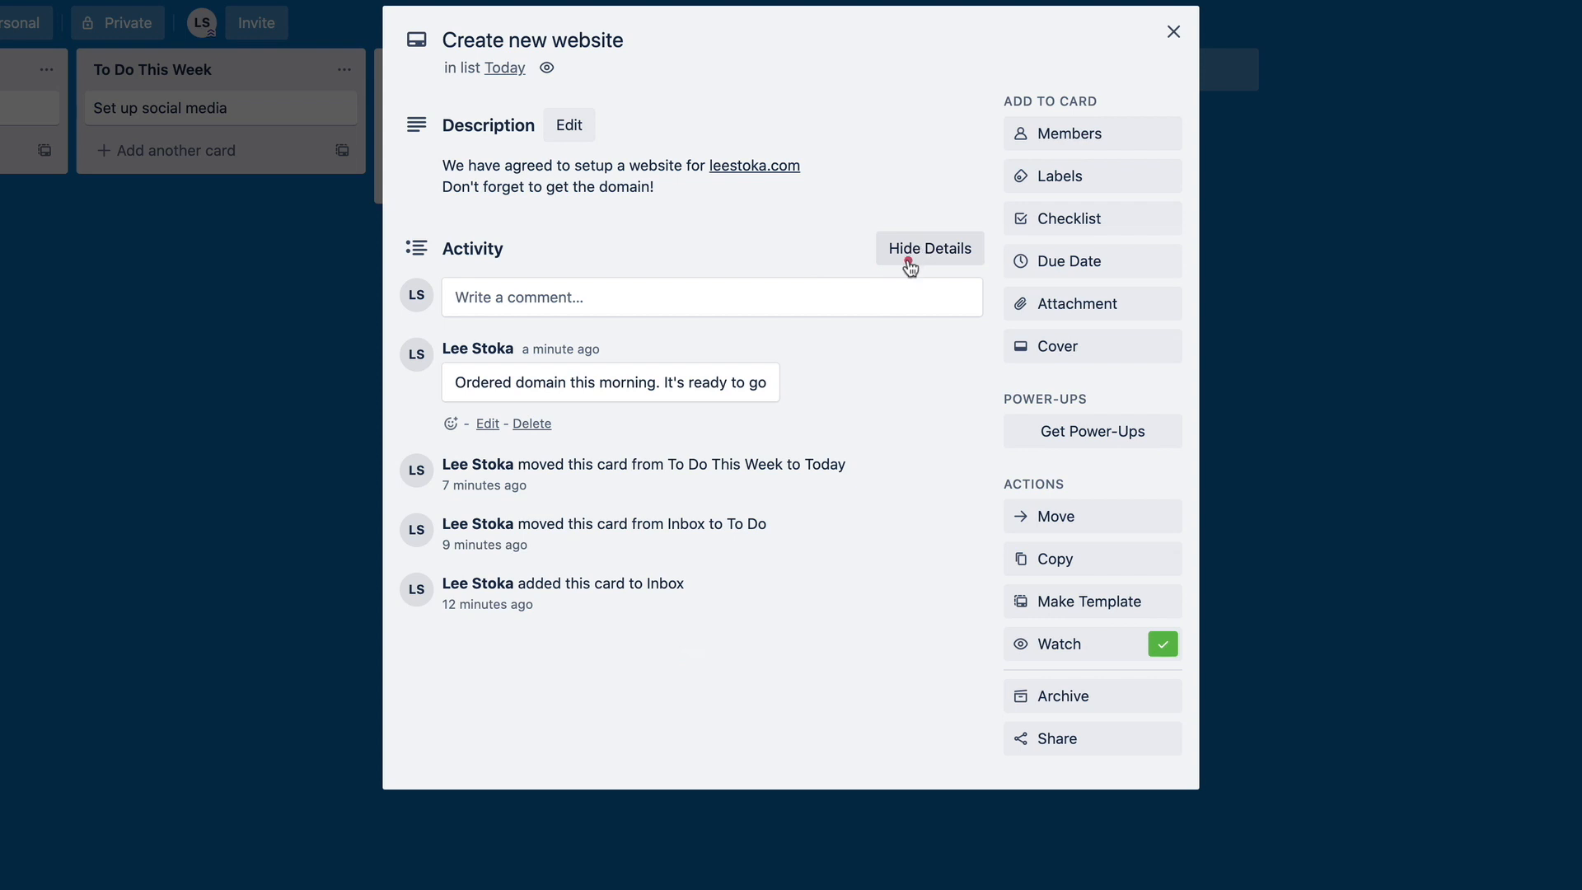
click(941, 252)
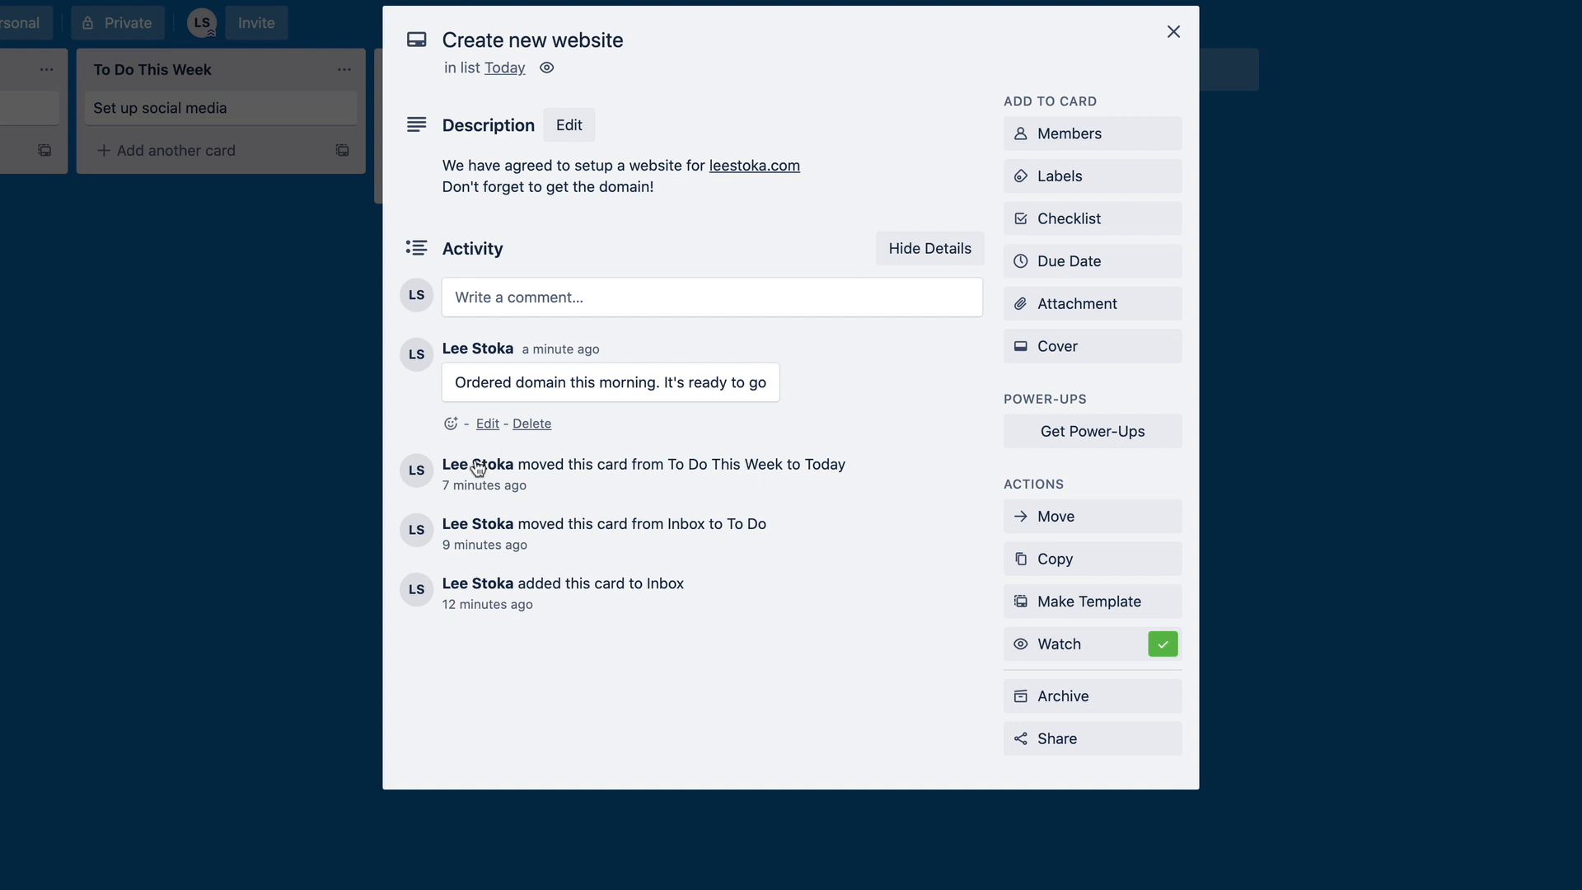
click(954, 247)
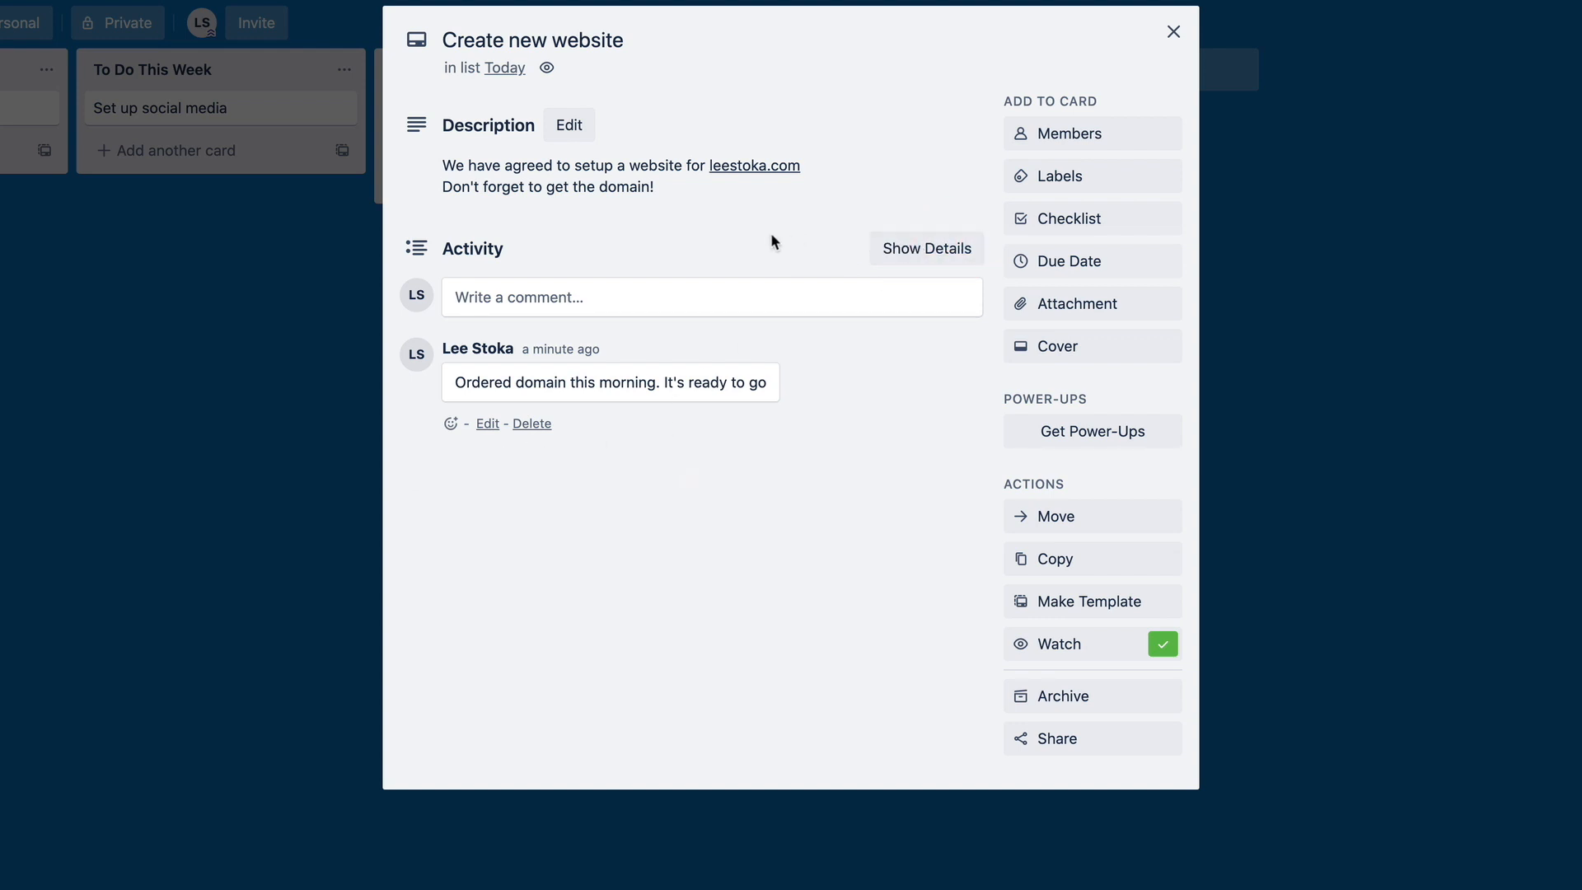
click(895, 249)
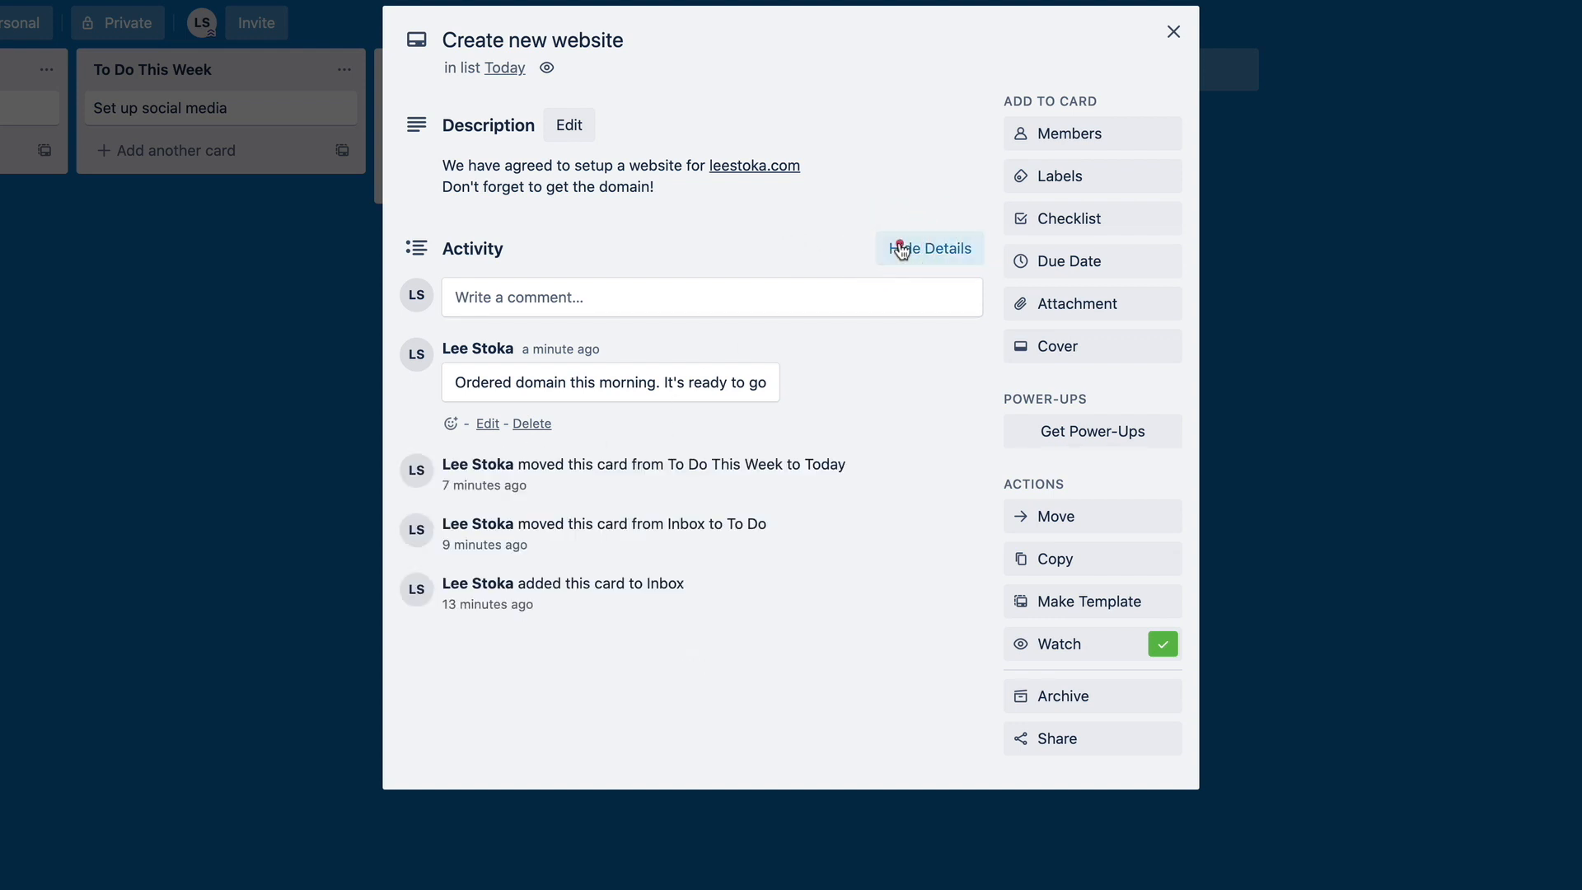
click(900, 250)
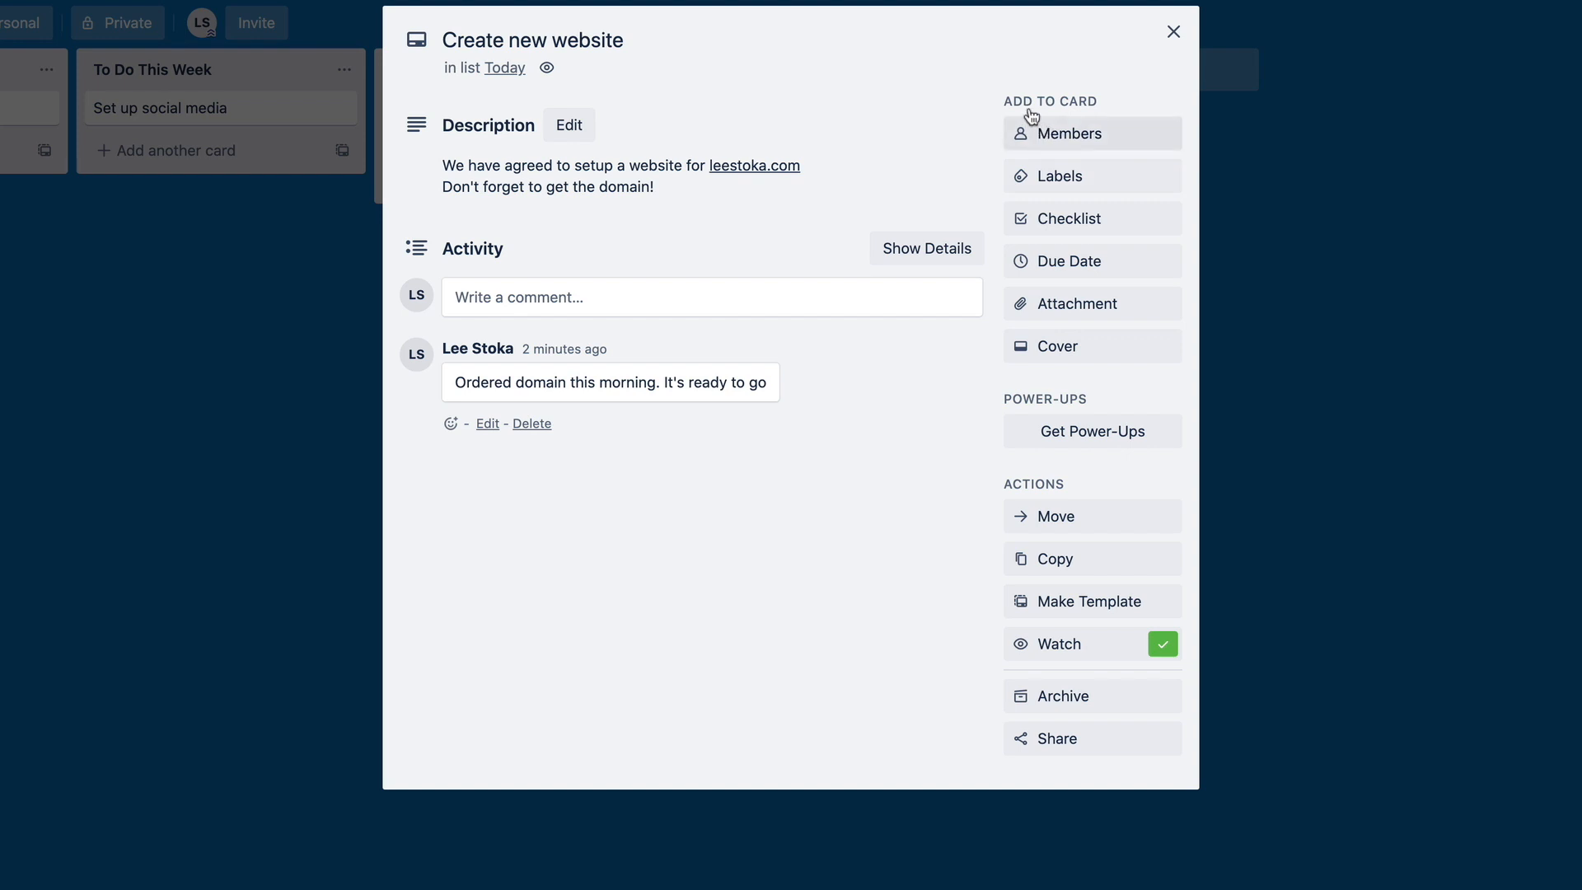
Assign the board member to the "Create new website" card
click(1052, 137)
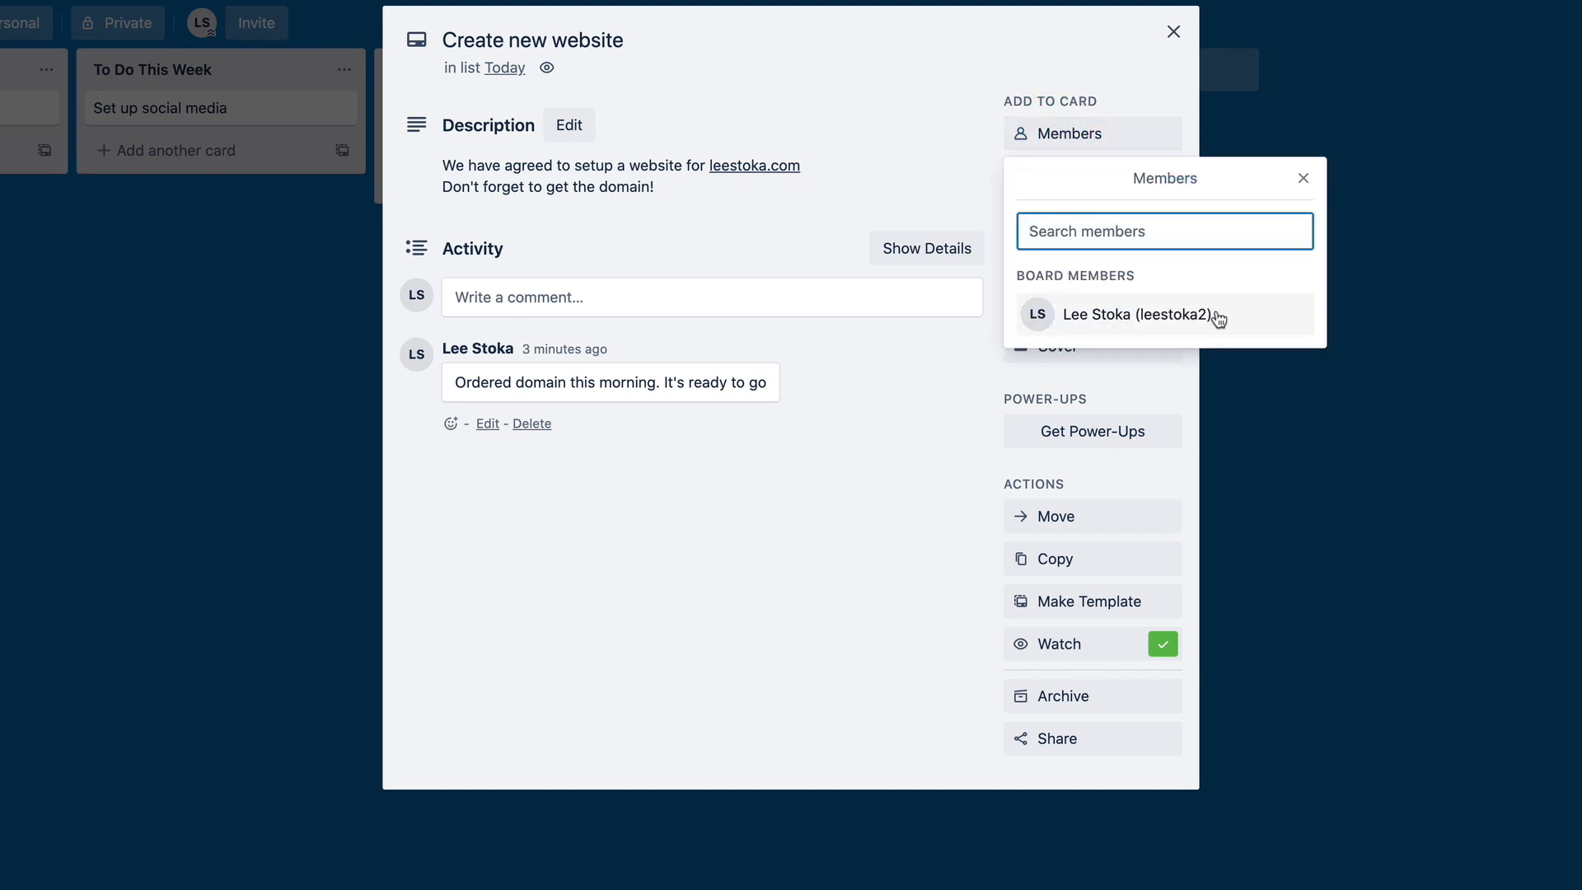
click(1105, 314)
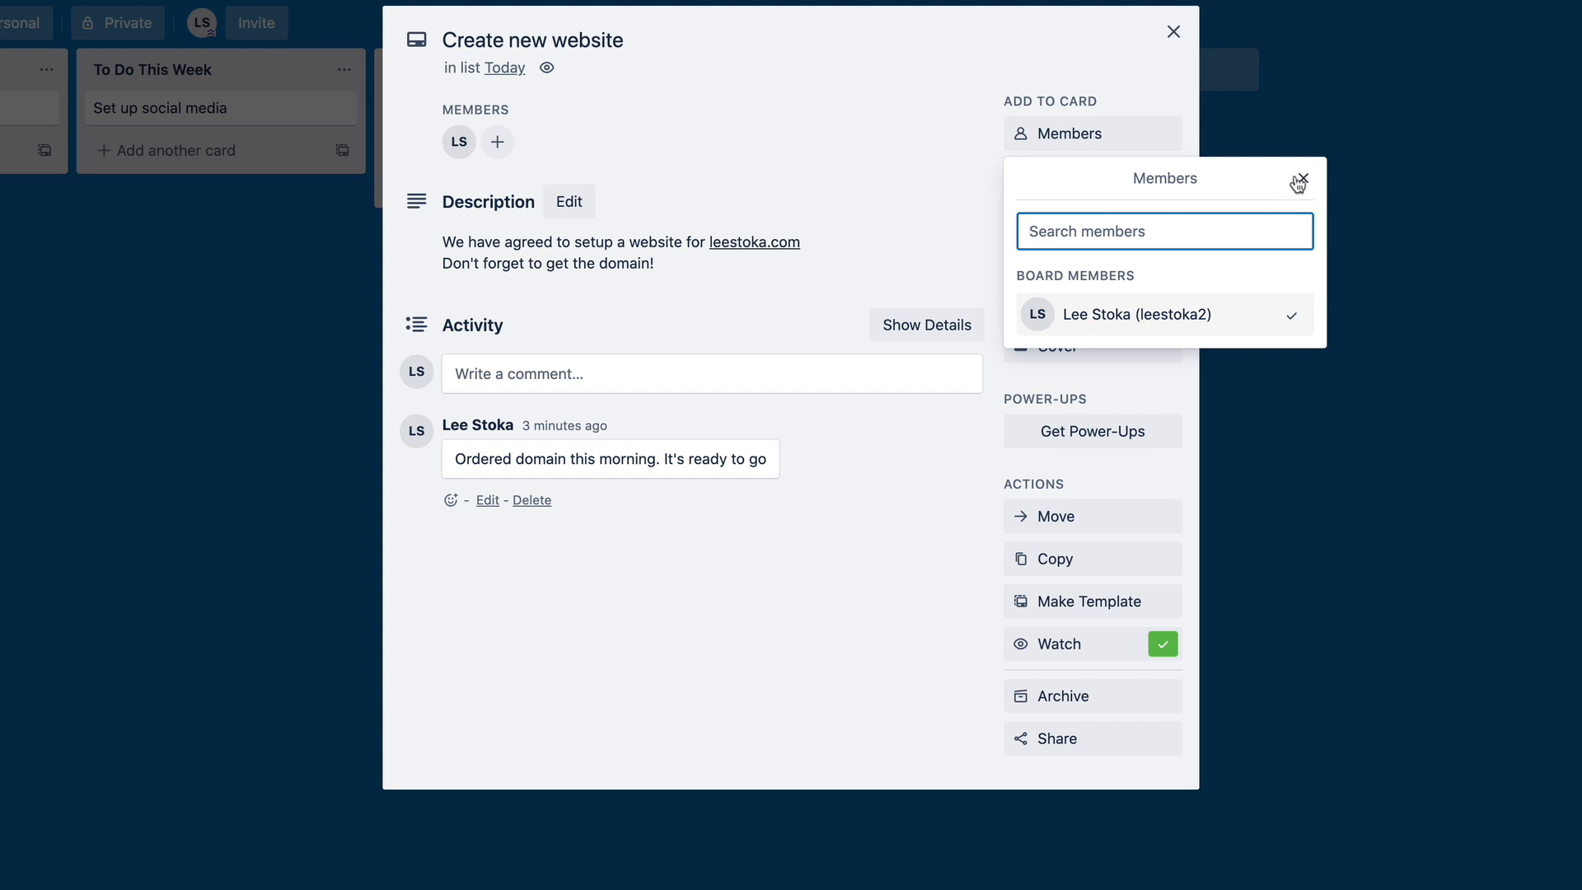
click(1116, 310)
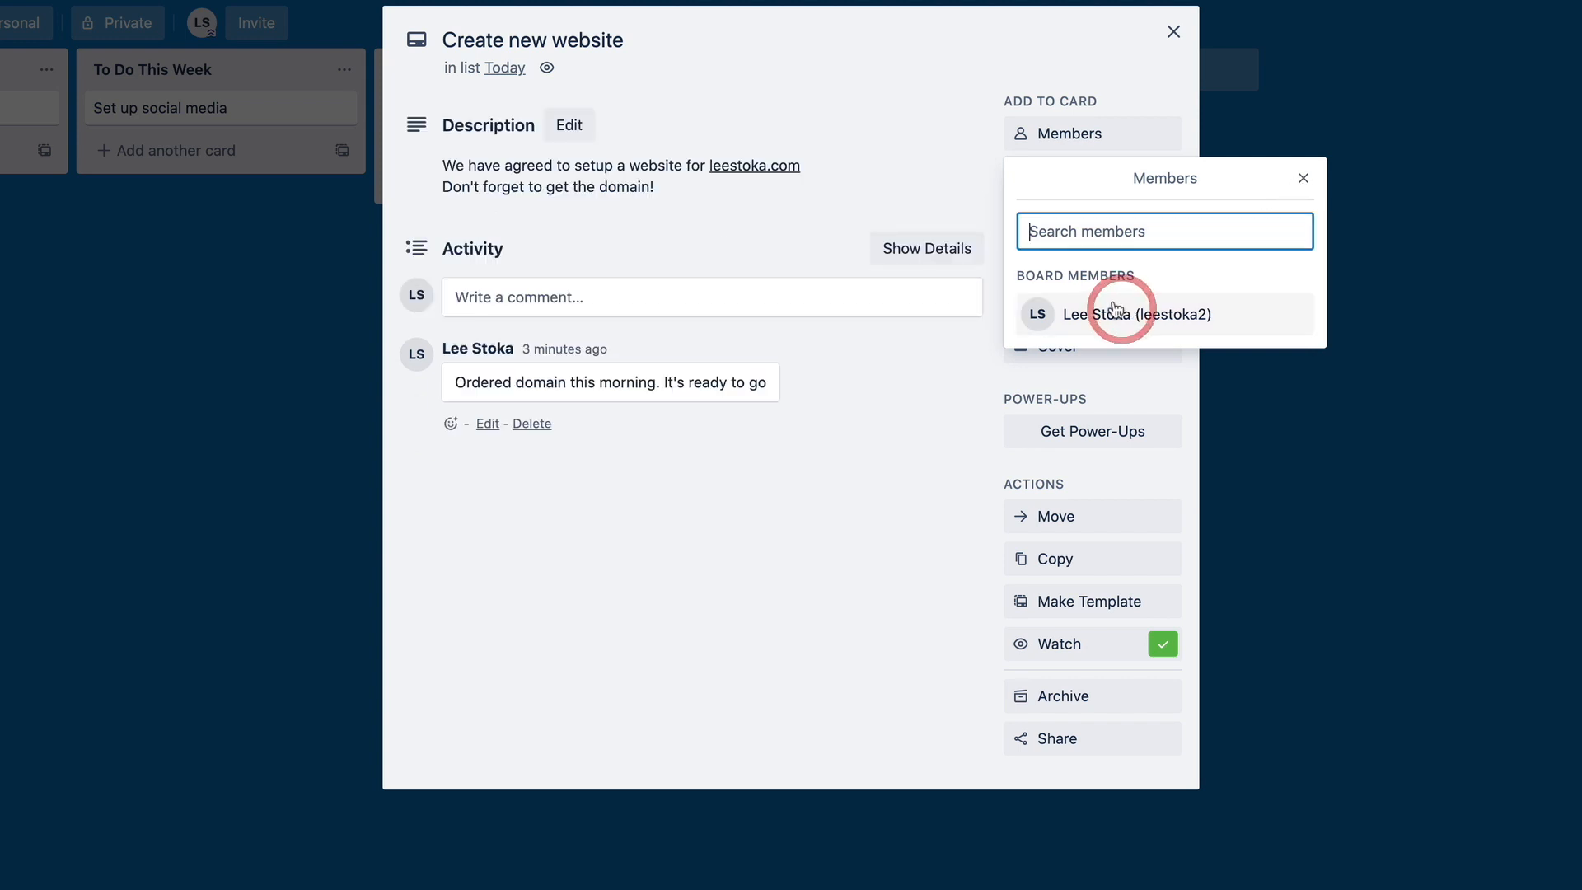
click(1104, 312)
click(1110, 310)
click(1112, 309)
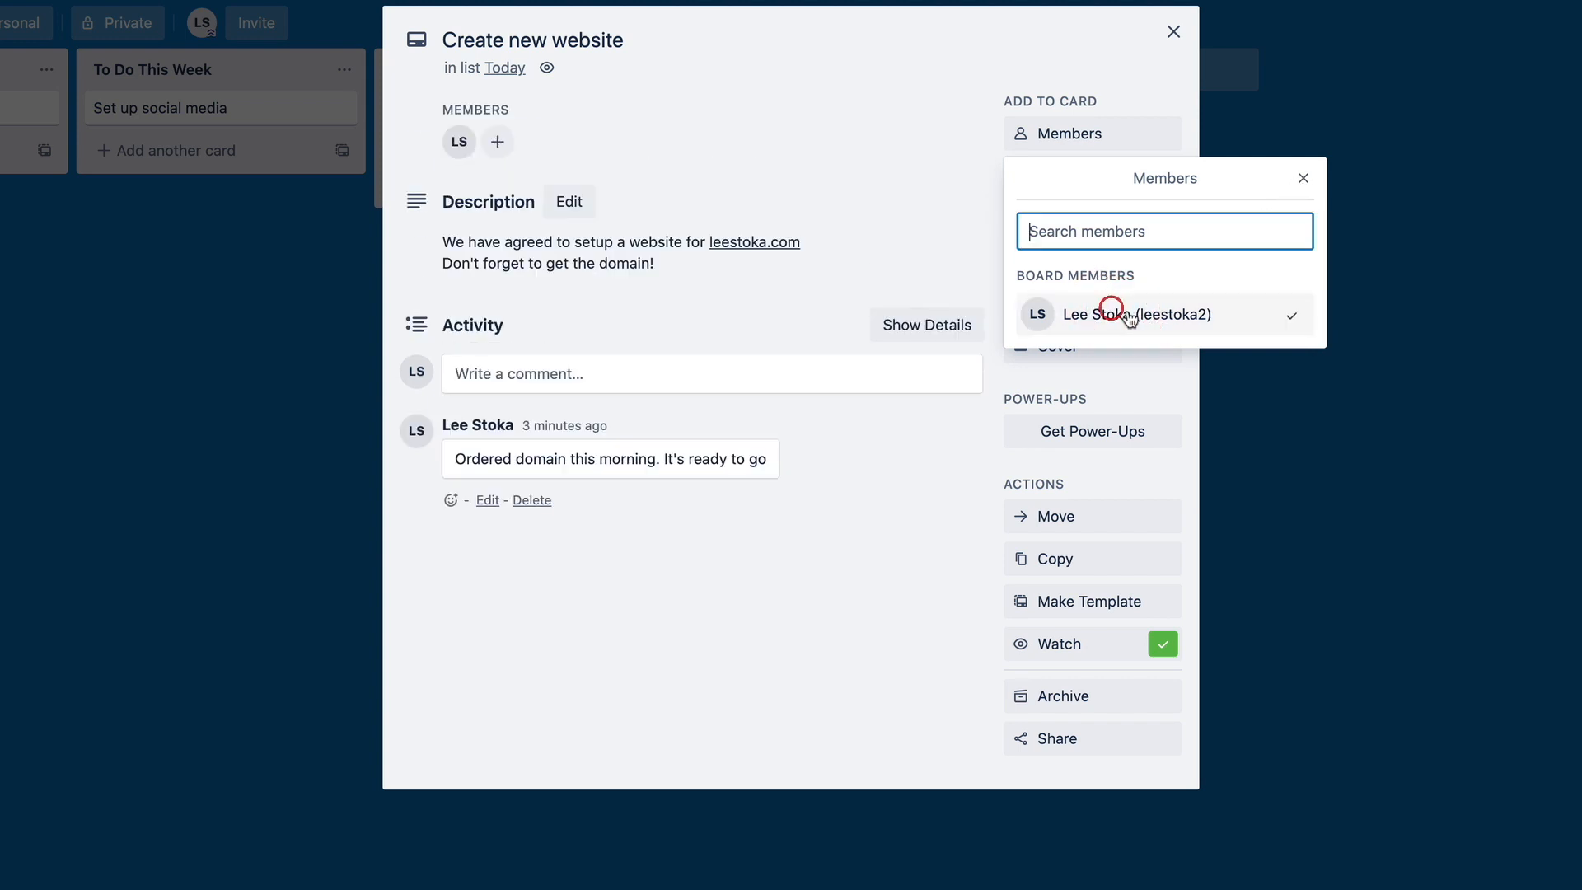
click(1113, 312)
click(1125, 313)
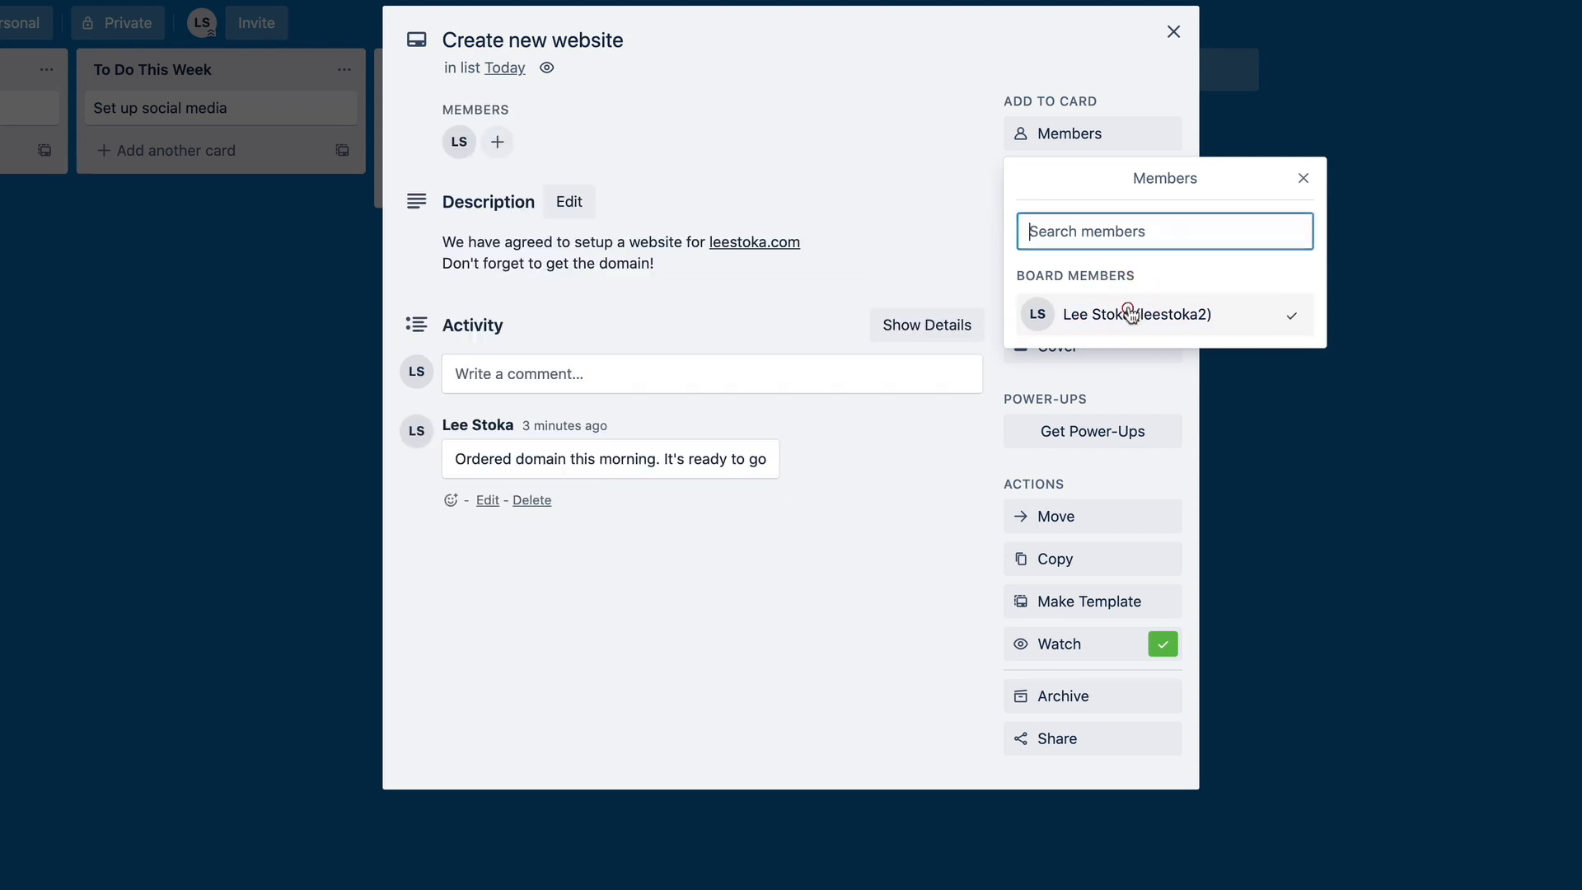
click(1302, 178)
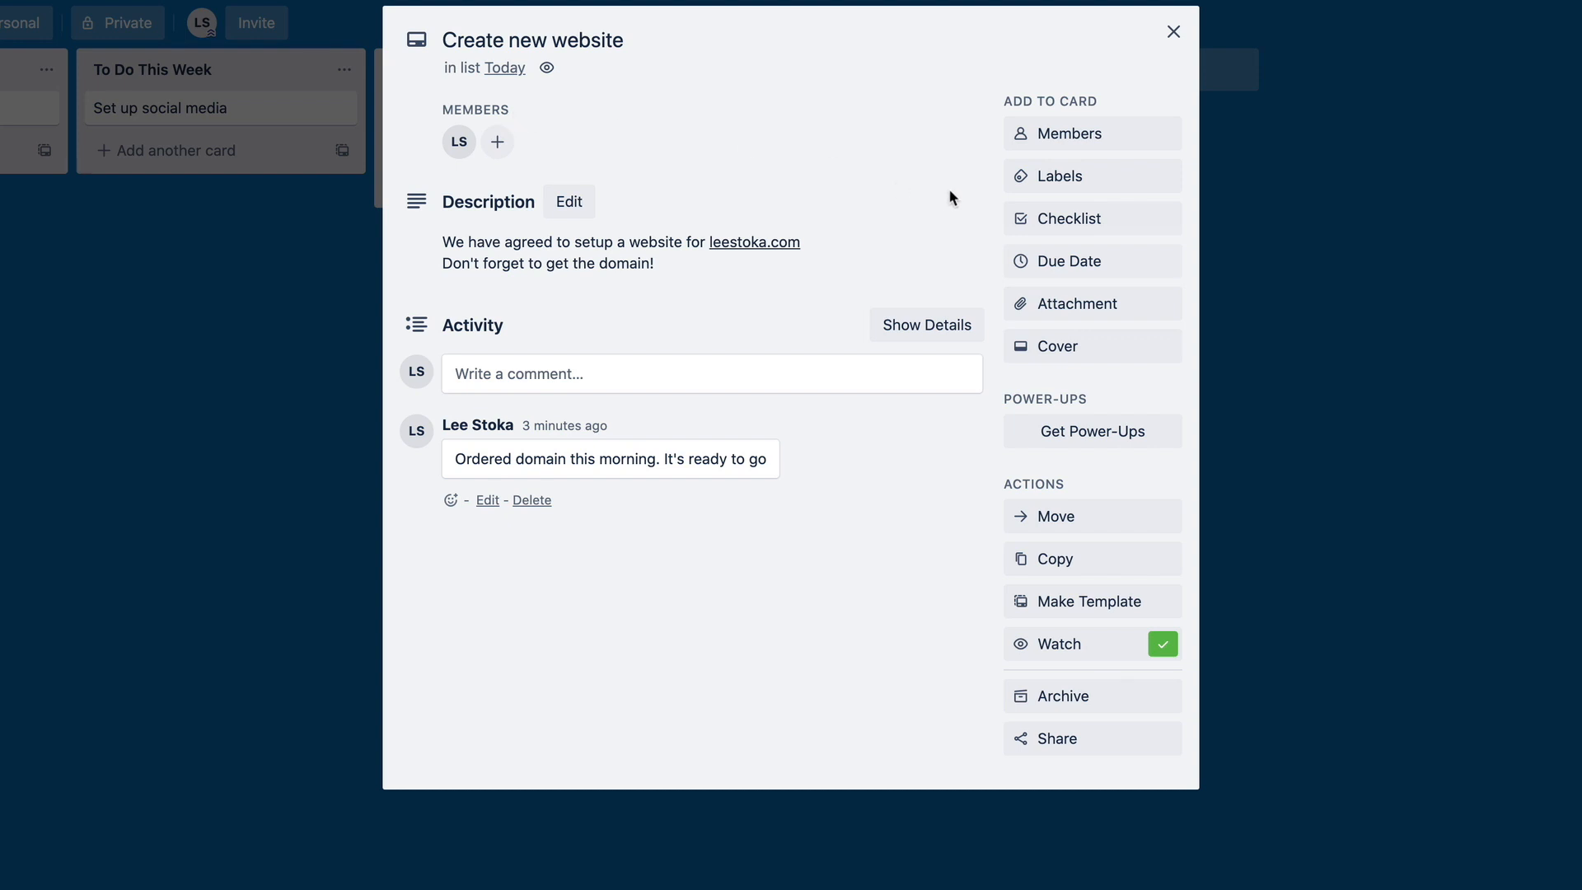
Close the card and examine the badges on its front in the Today list
click(1062, 178)
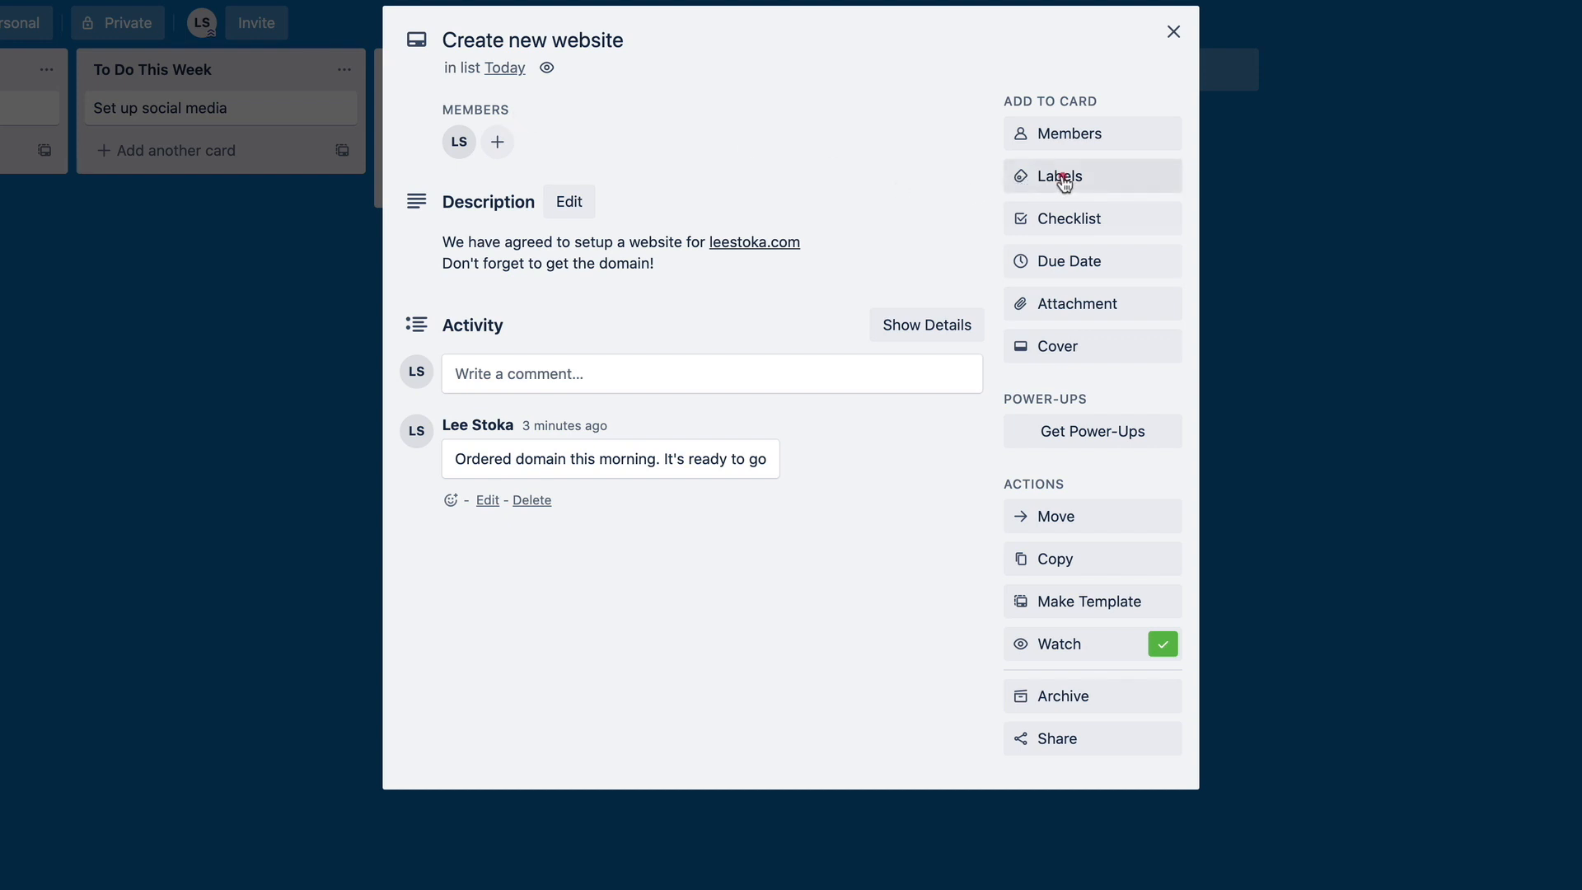
click(1298, 225)
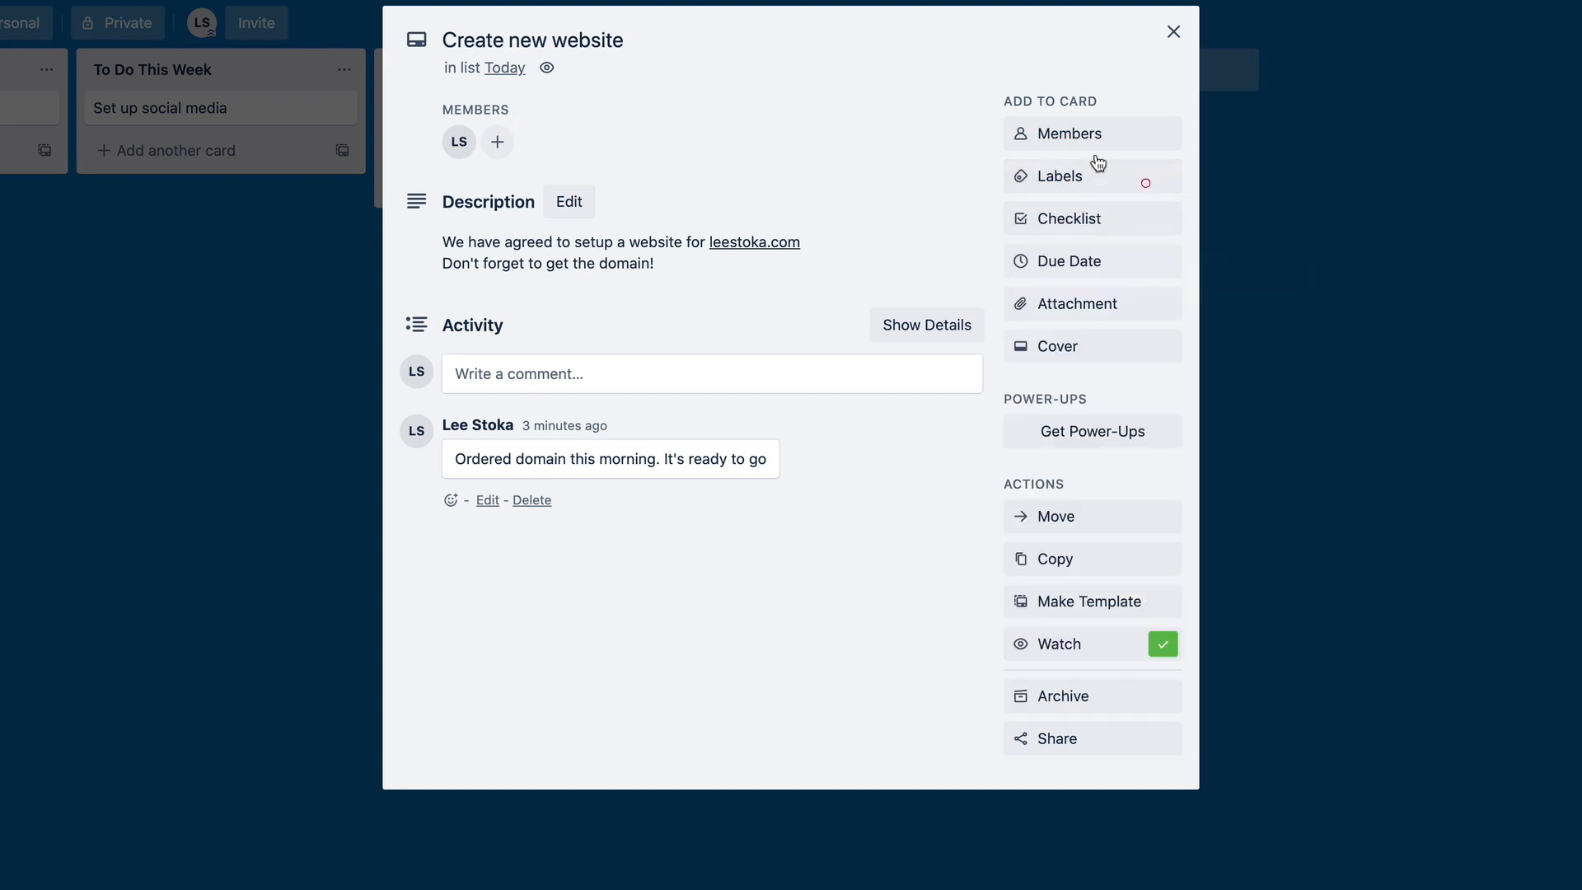
click(1174, 31)
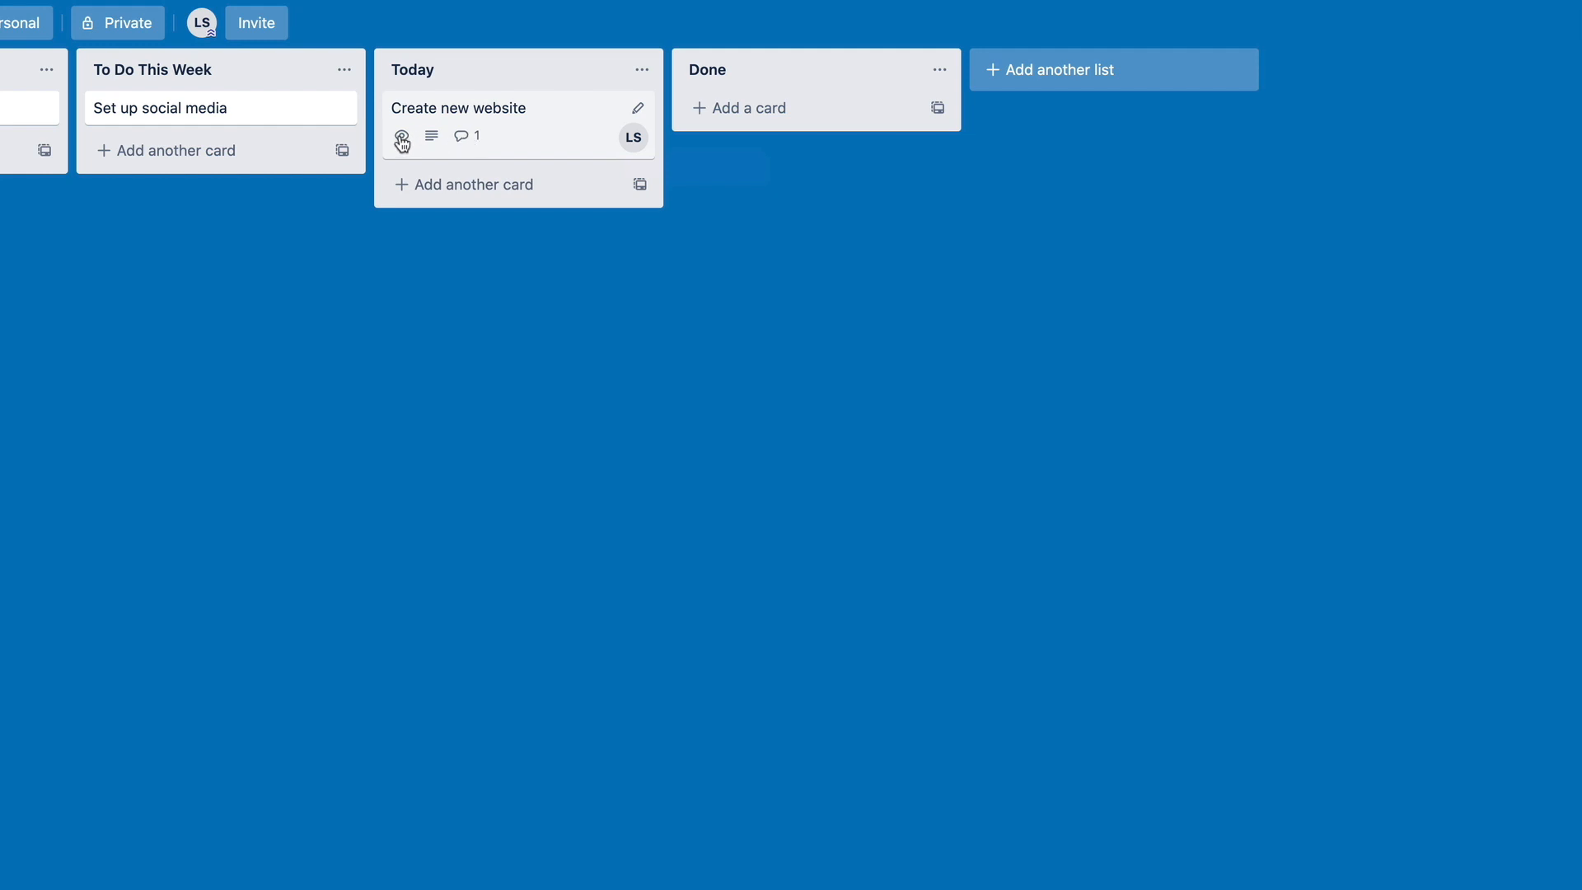
mouse_move(401, 141)
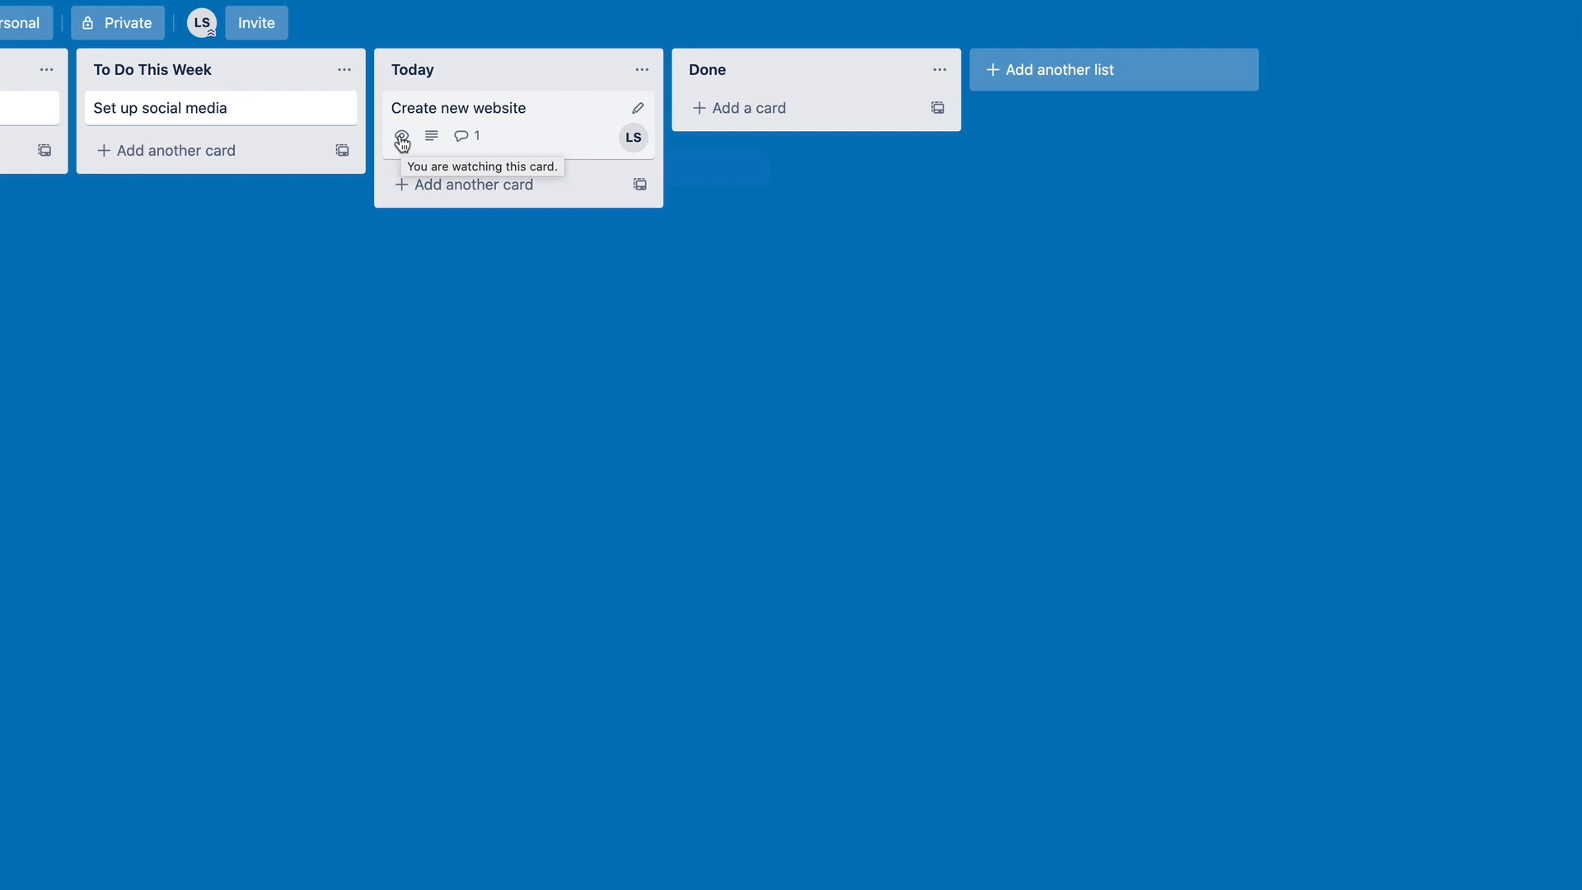
Apply the red label to the "Create new website" card and return to the board
click(543, 136)
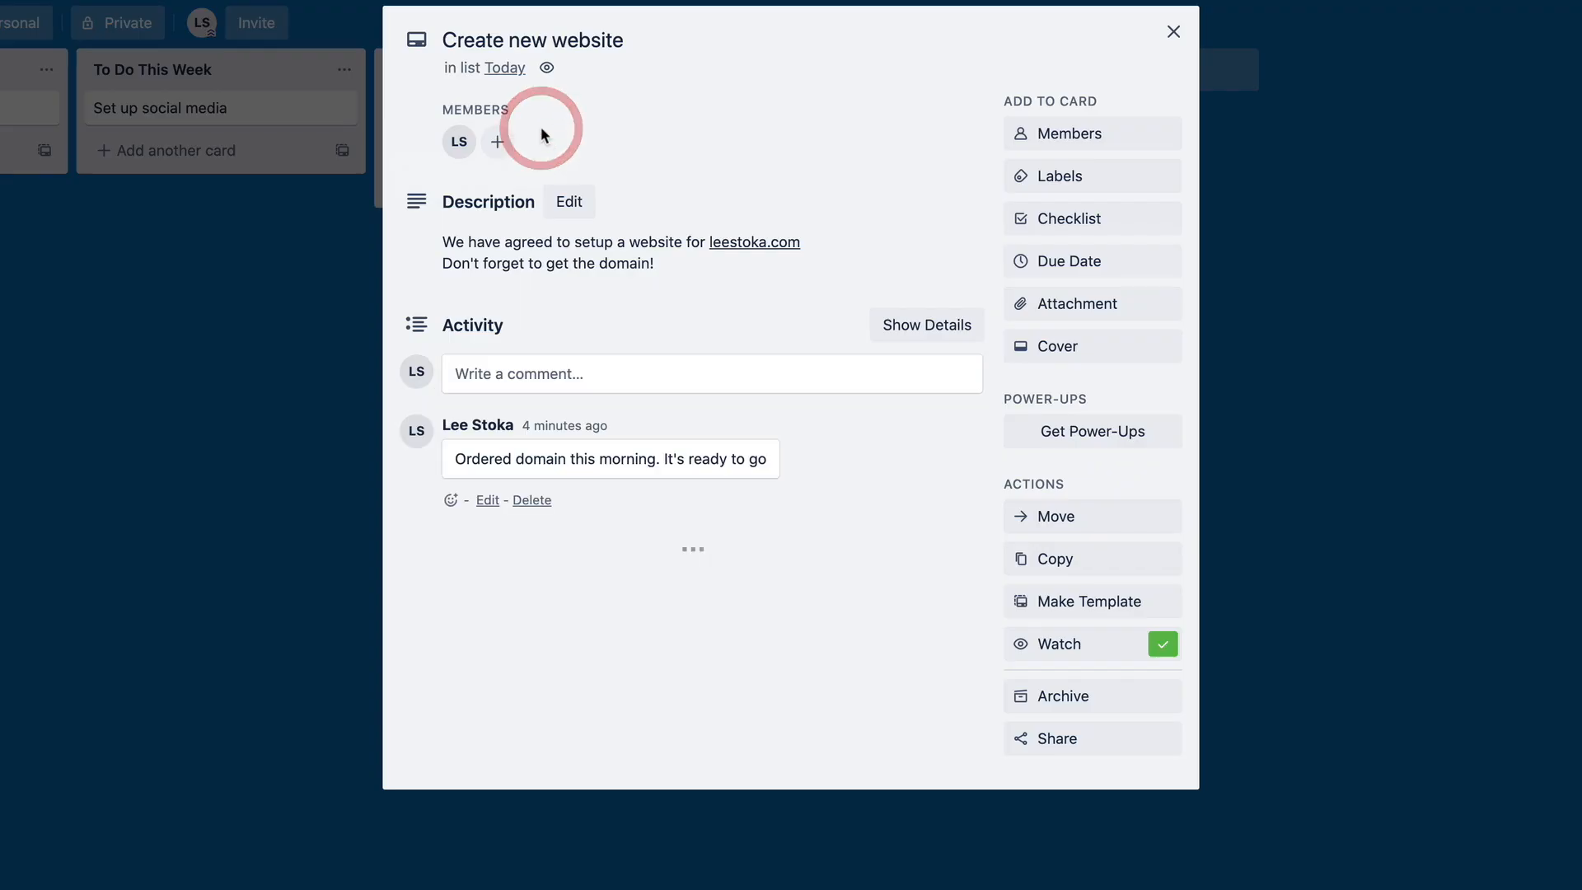
click(1051, 179)
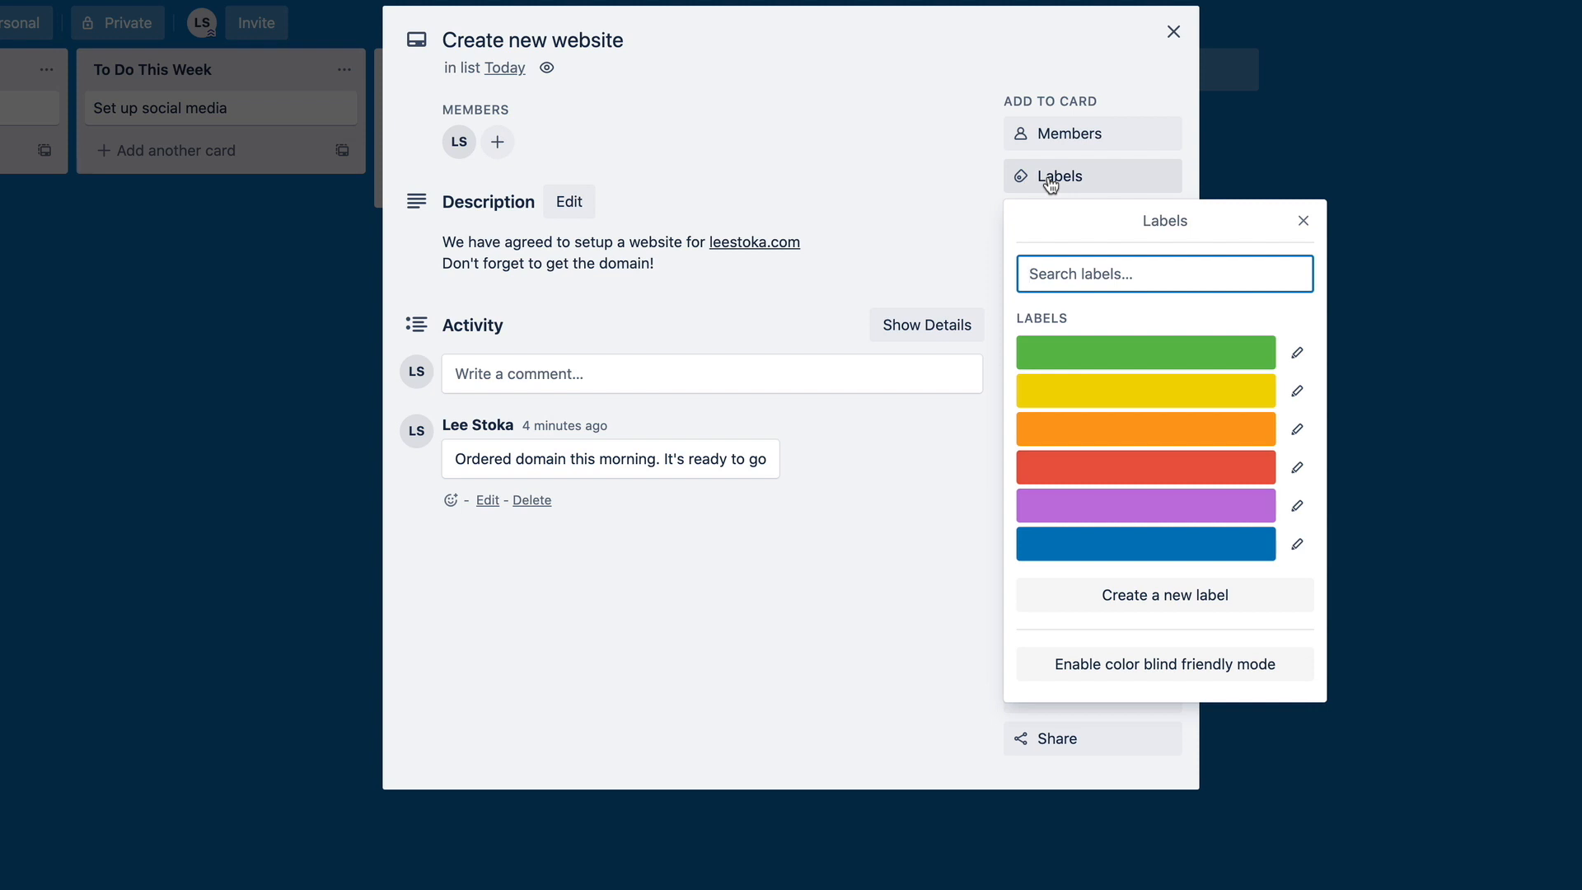
click(1130, 468)
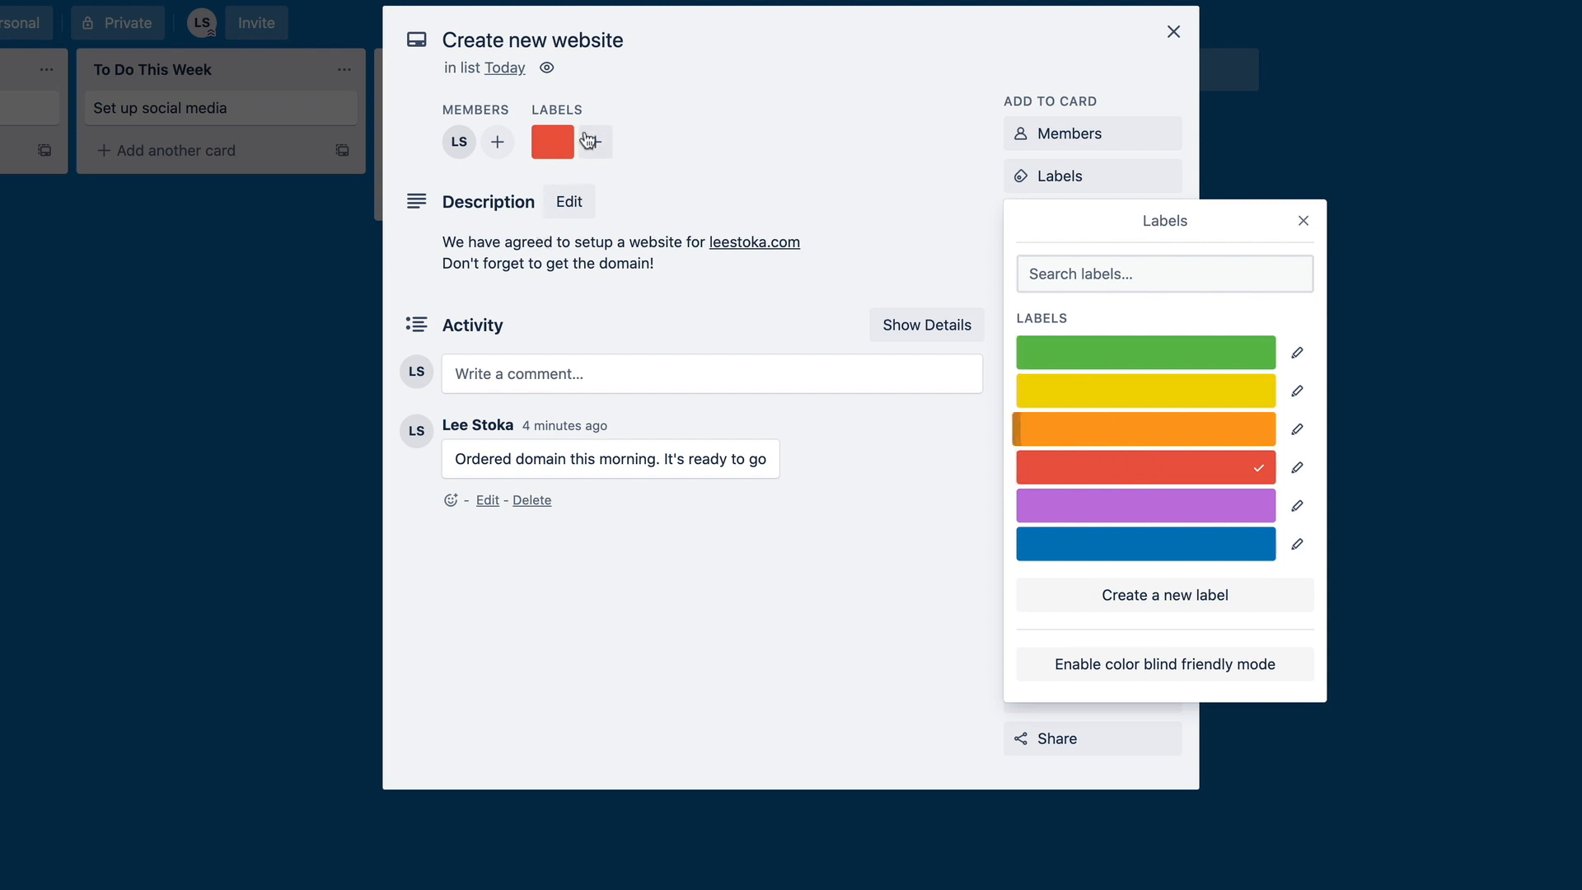
click(1297, 217)
click(1170, 40)
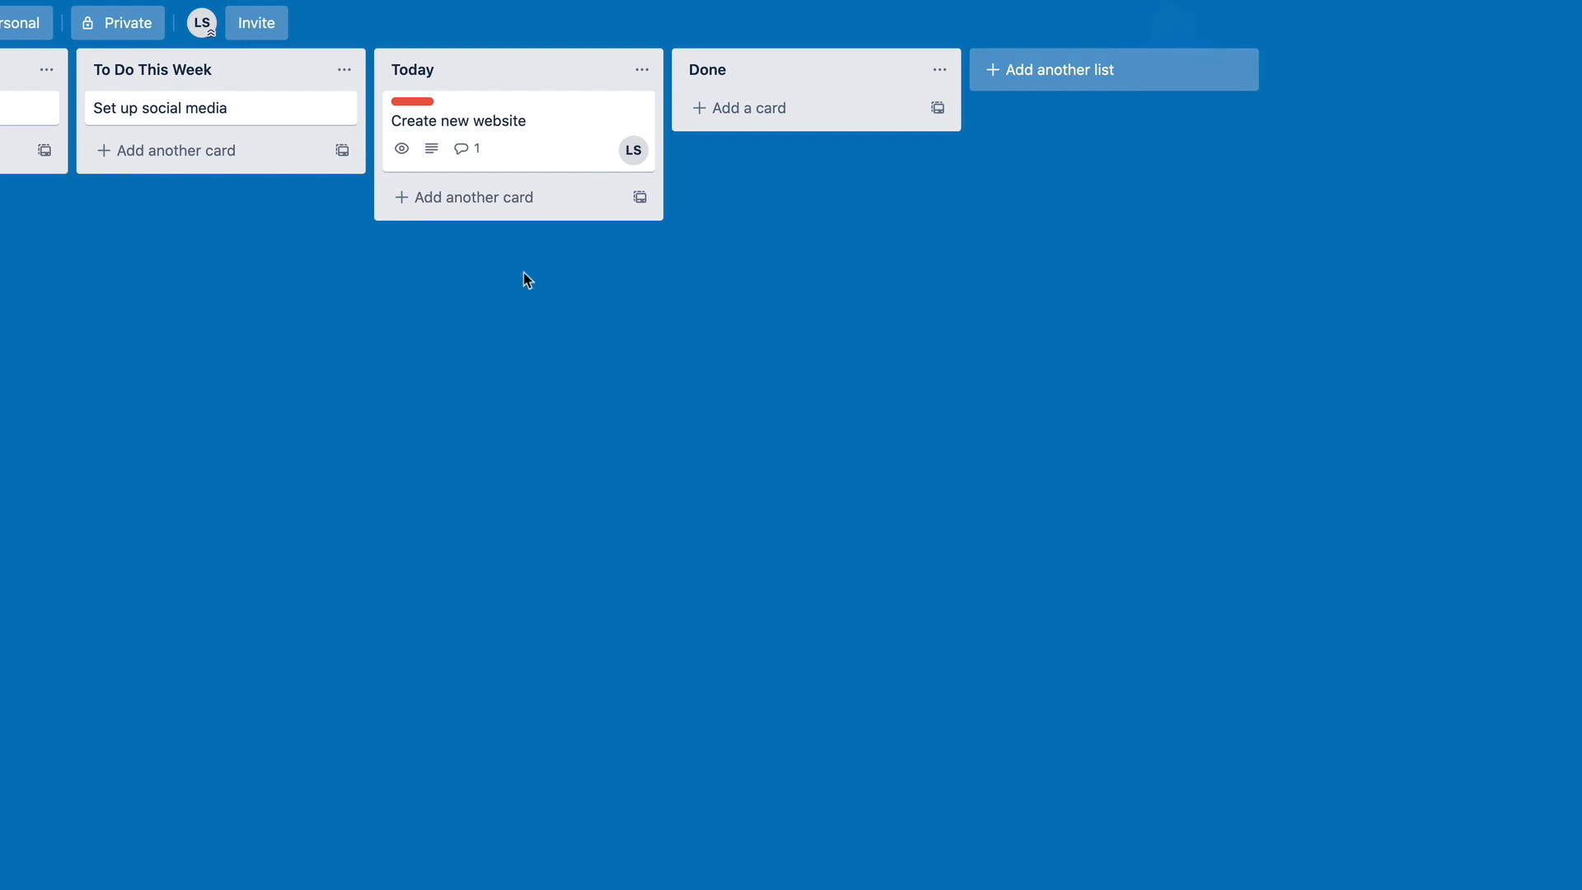
Name the red label on the "Create new website" card "Urgent" and return to the board
click(474, 120)
click(558, 149)
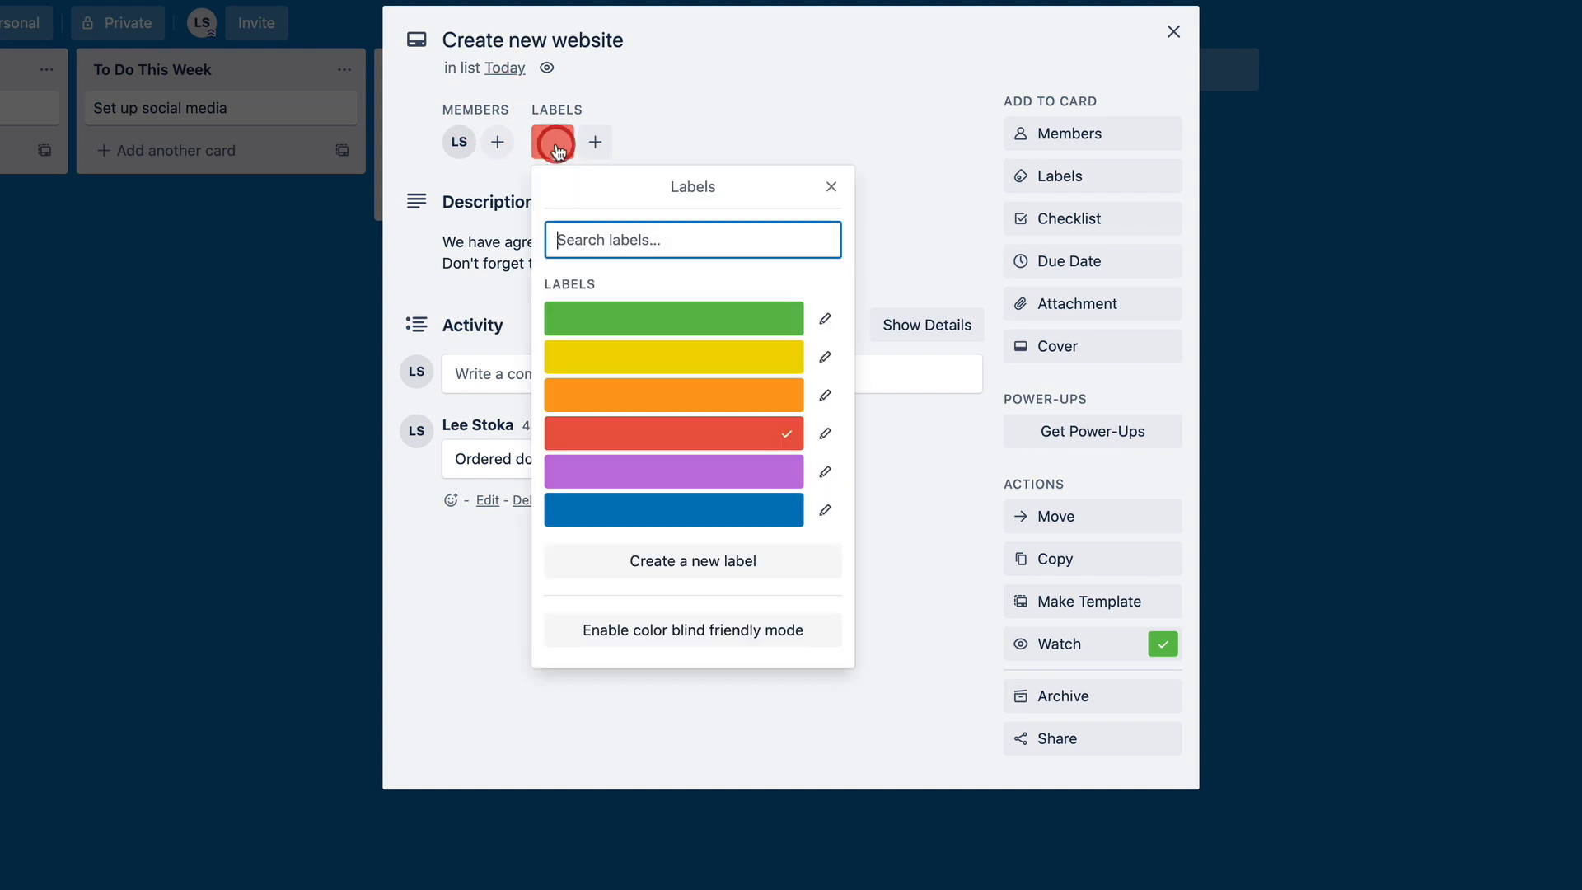
click(821, 433)
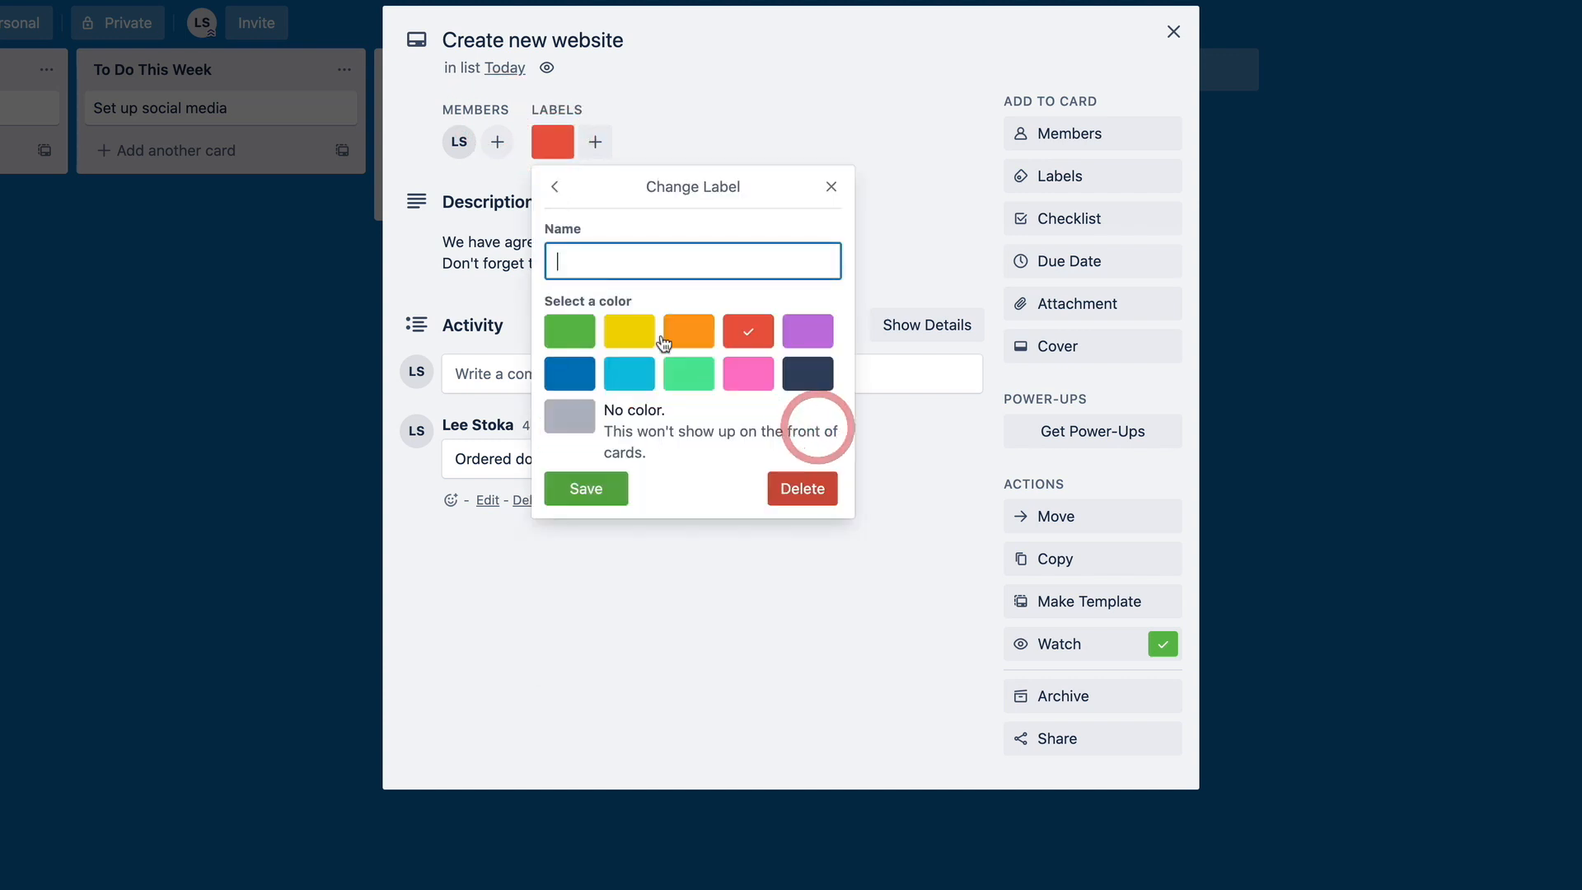
click(555, 186)
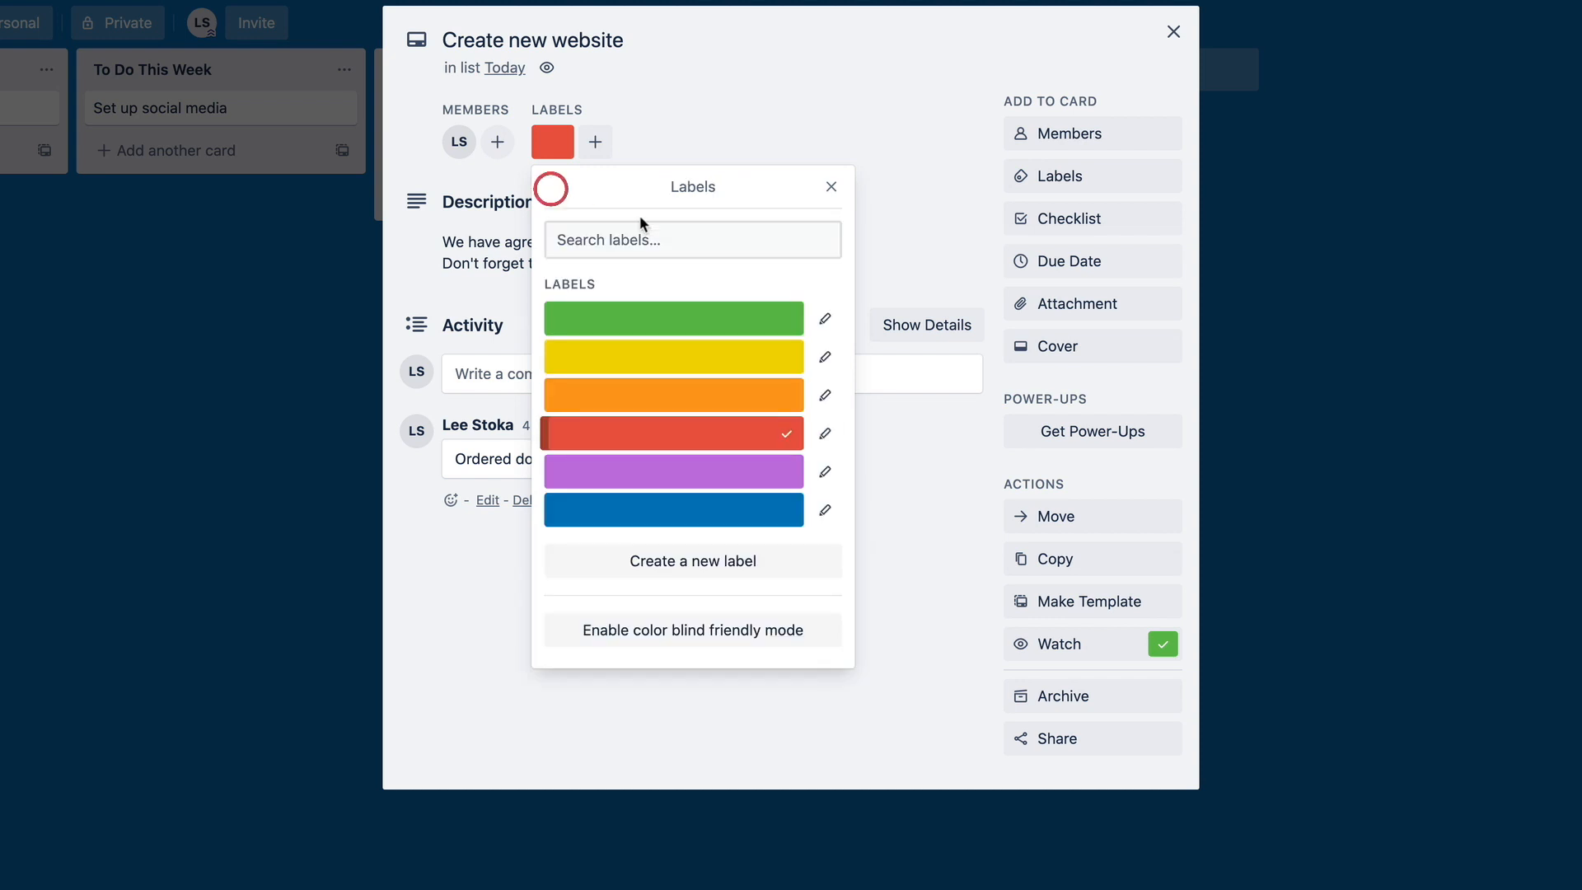
click(822, 434)
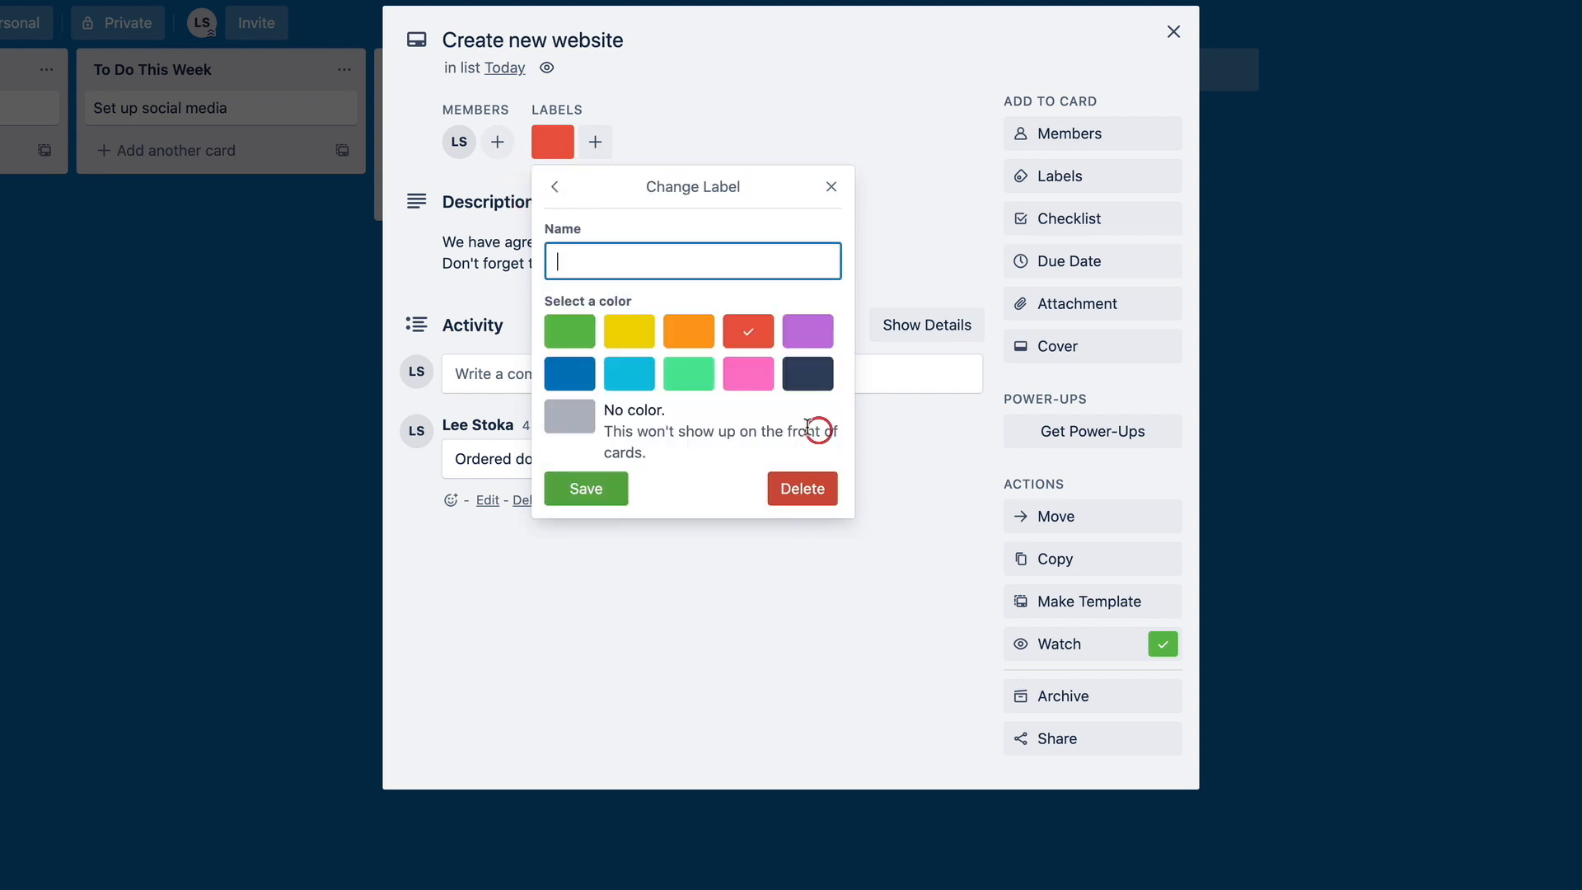
text(Urgent)
click(599, 489)
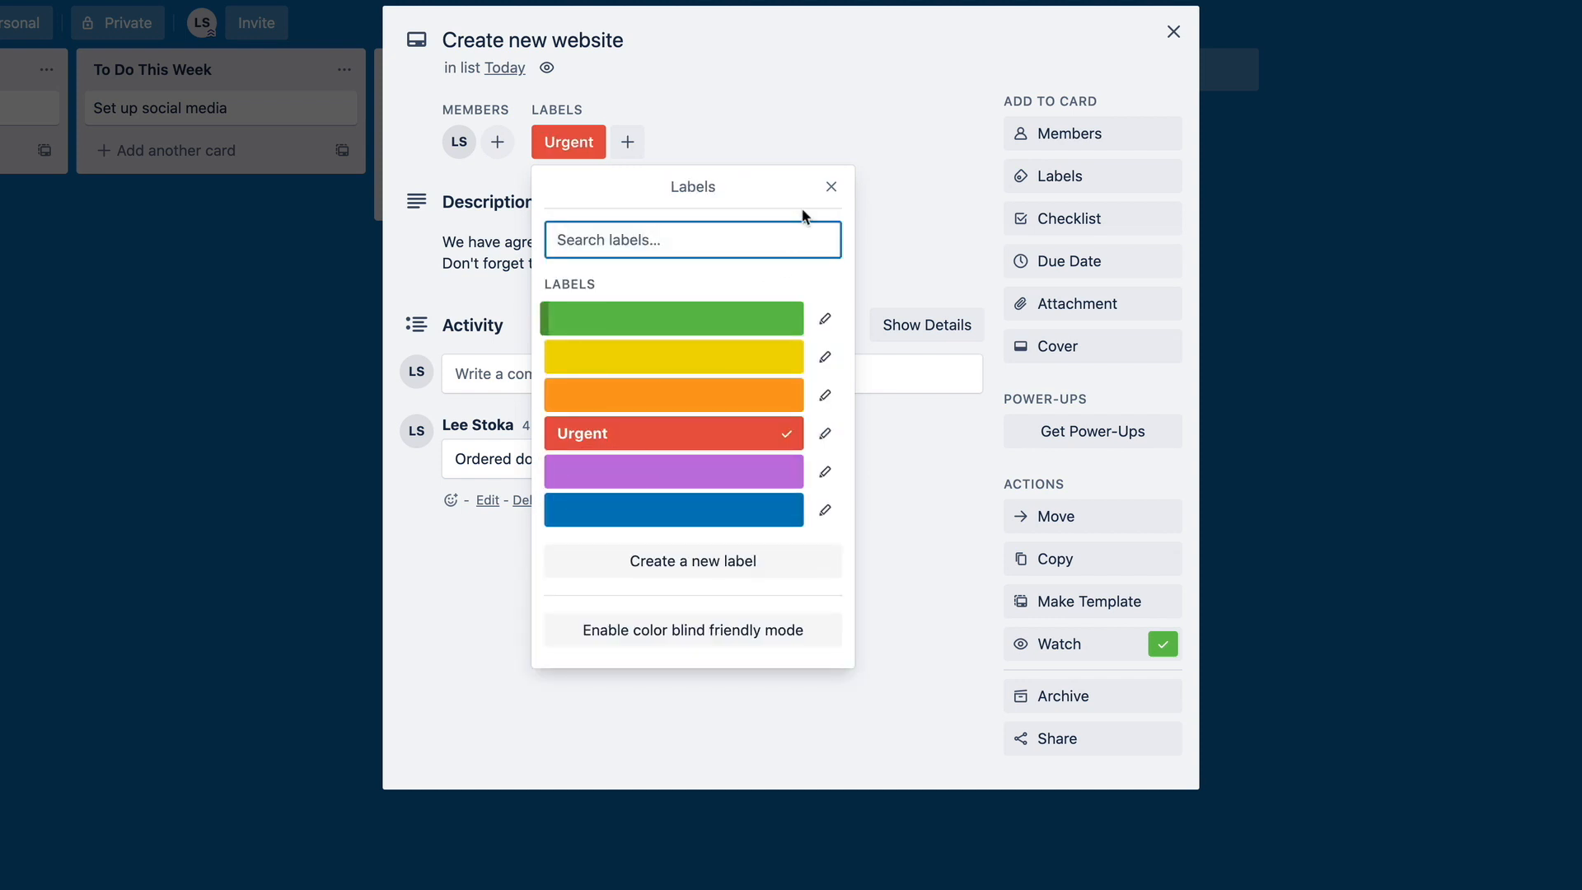
click(831, 186)
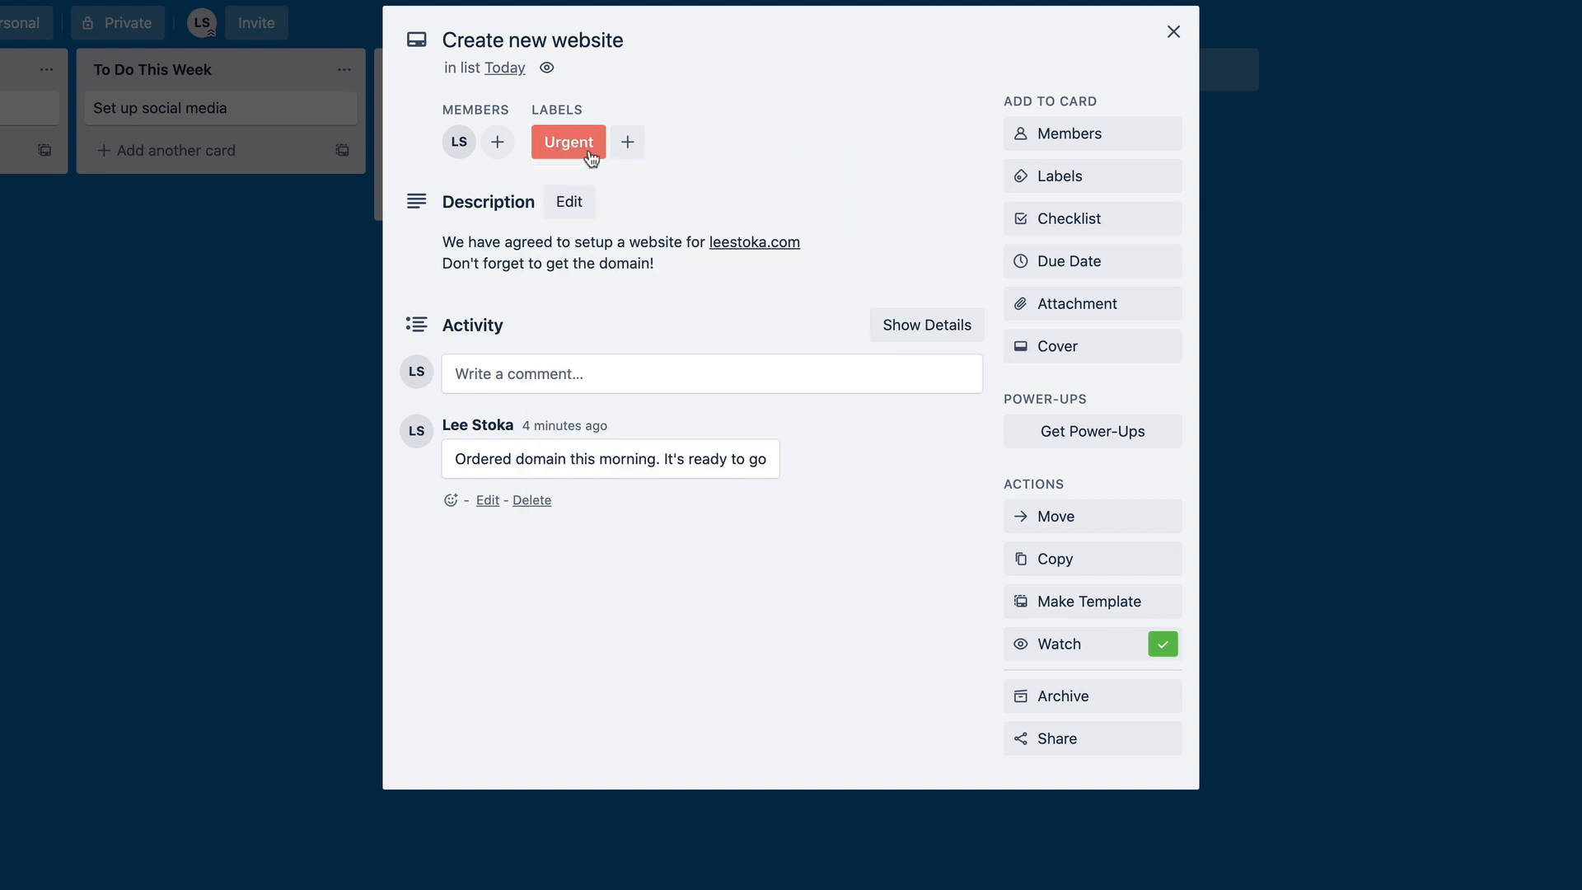
click(1170, 35)
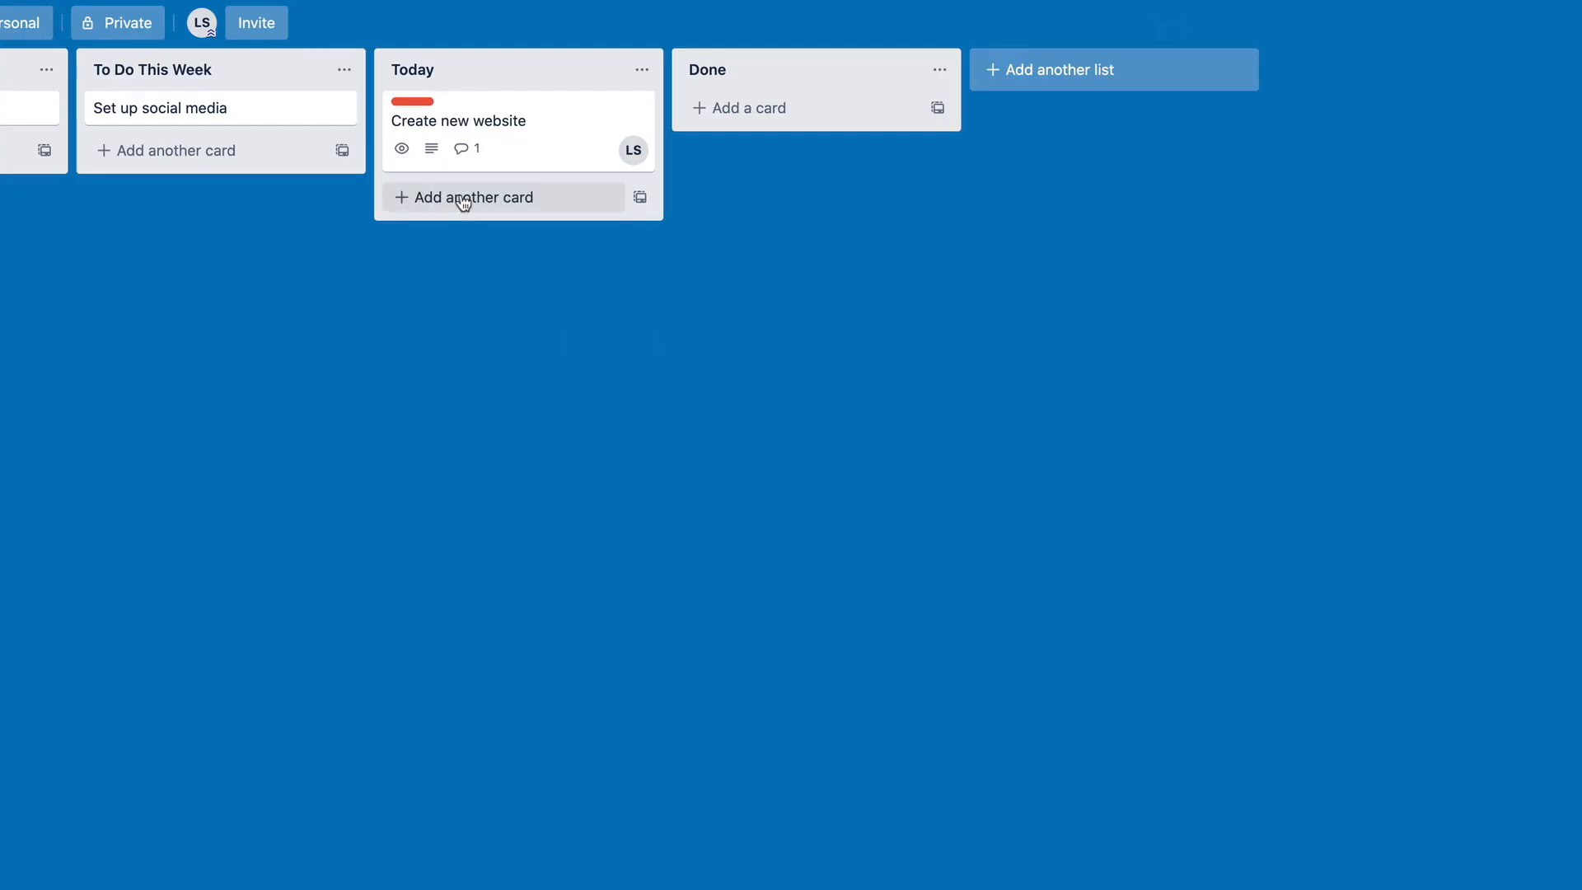
Toggle label names on the board's card fronts, leaving the red label's name shown
click(411, 102)
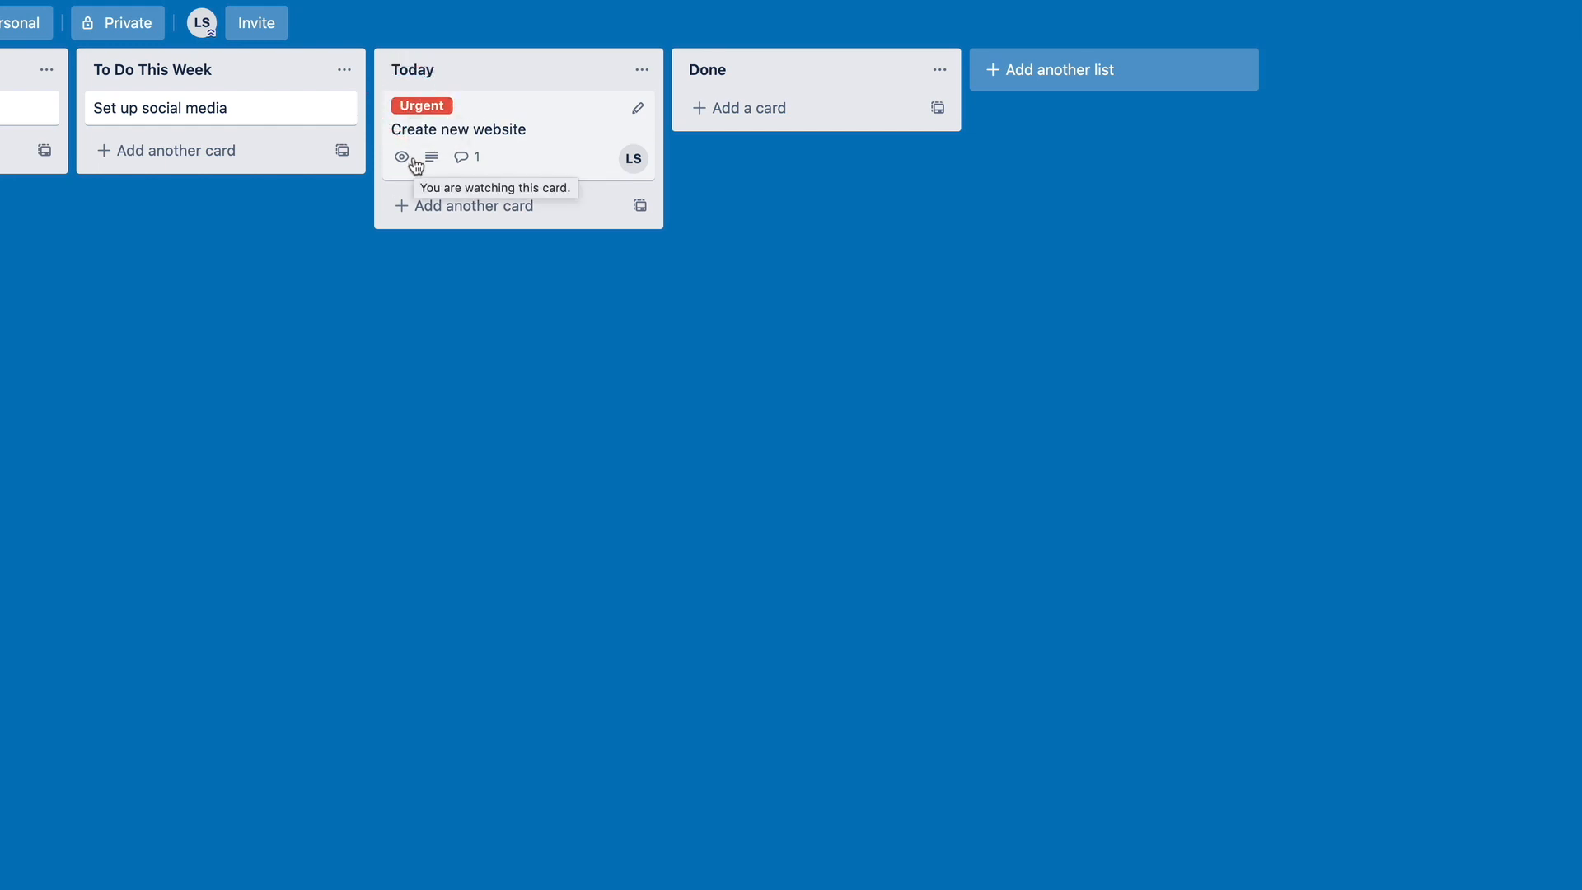
click(422, 107)
click(420, 102)
Add a checklist titled "To Do" to the "Create new website" card
click(577, 124)
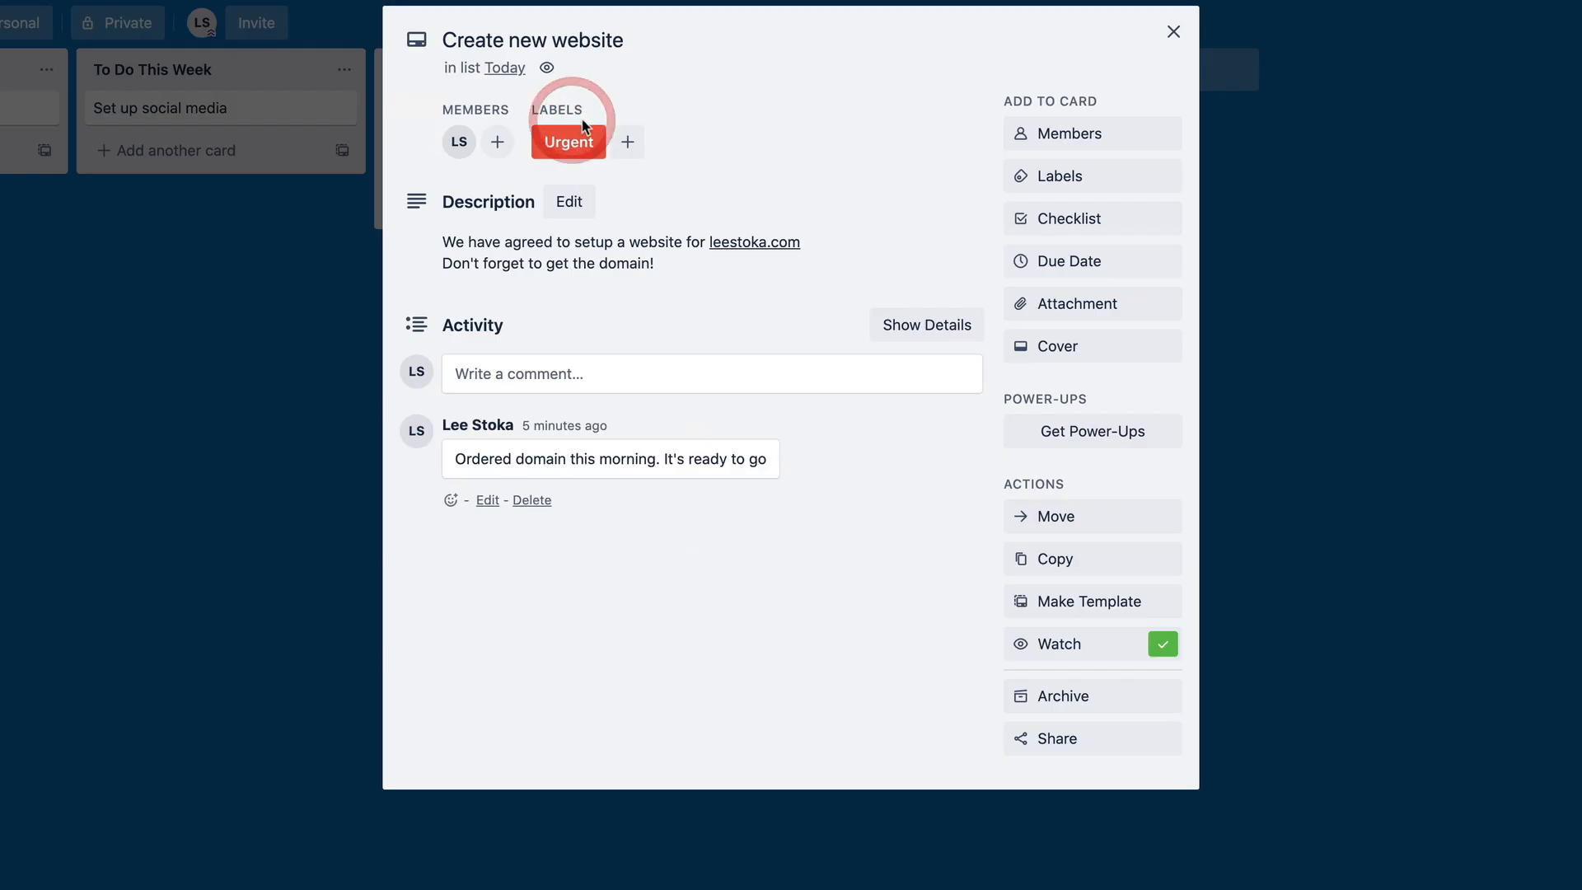
click(1050, 224)
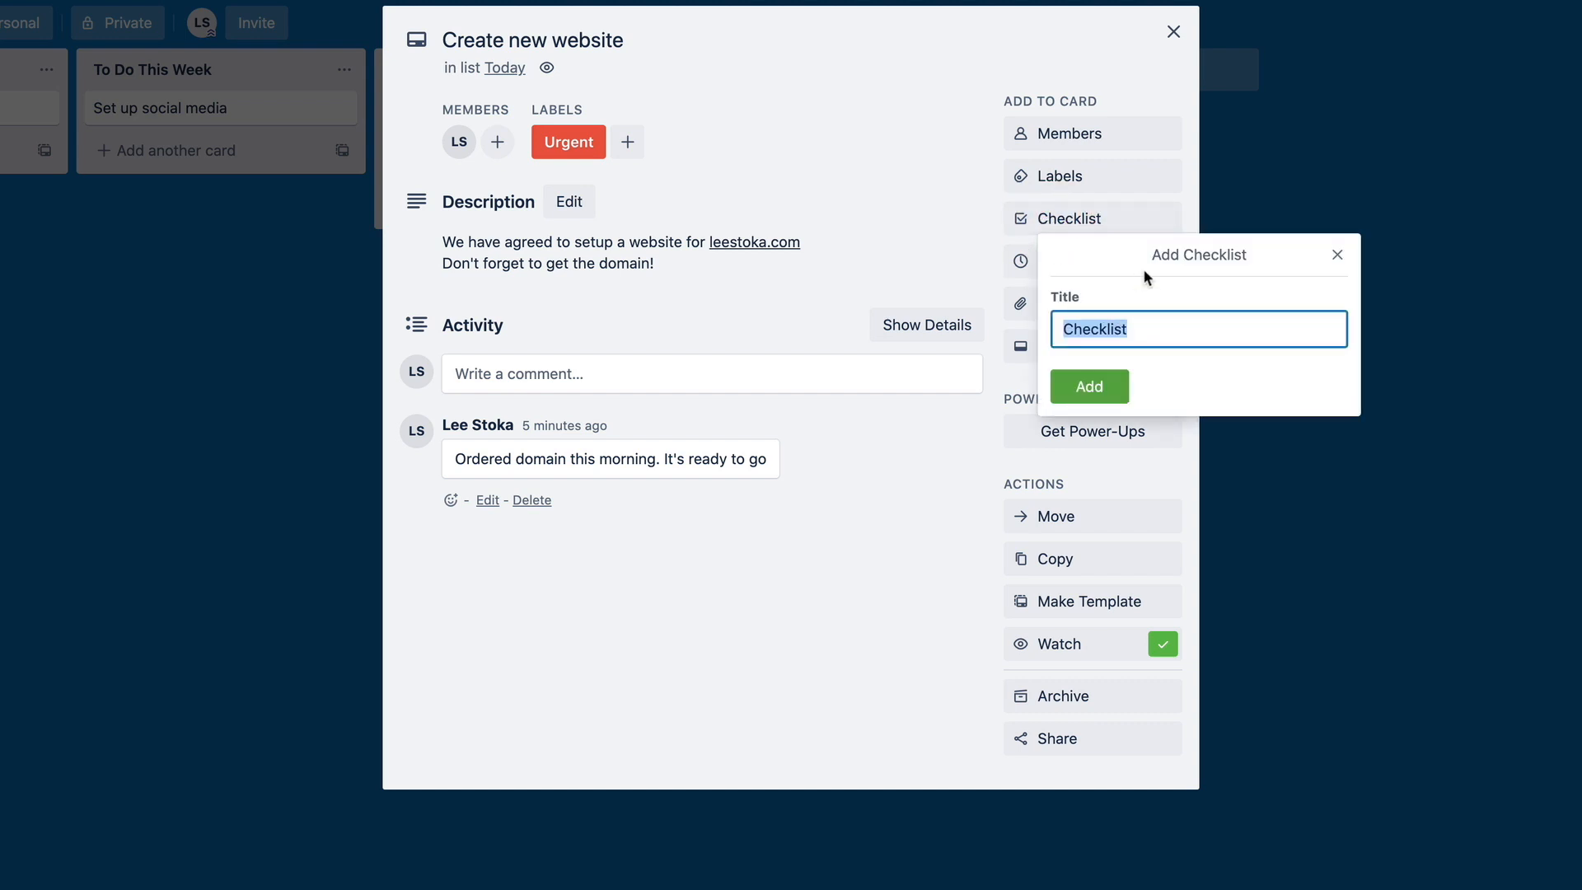
text(To Do)
click(1117, 381)
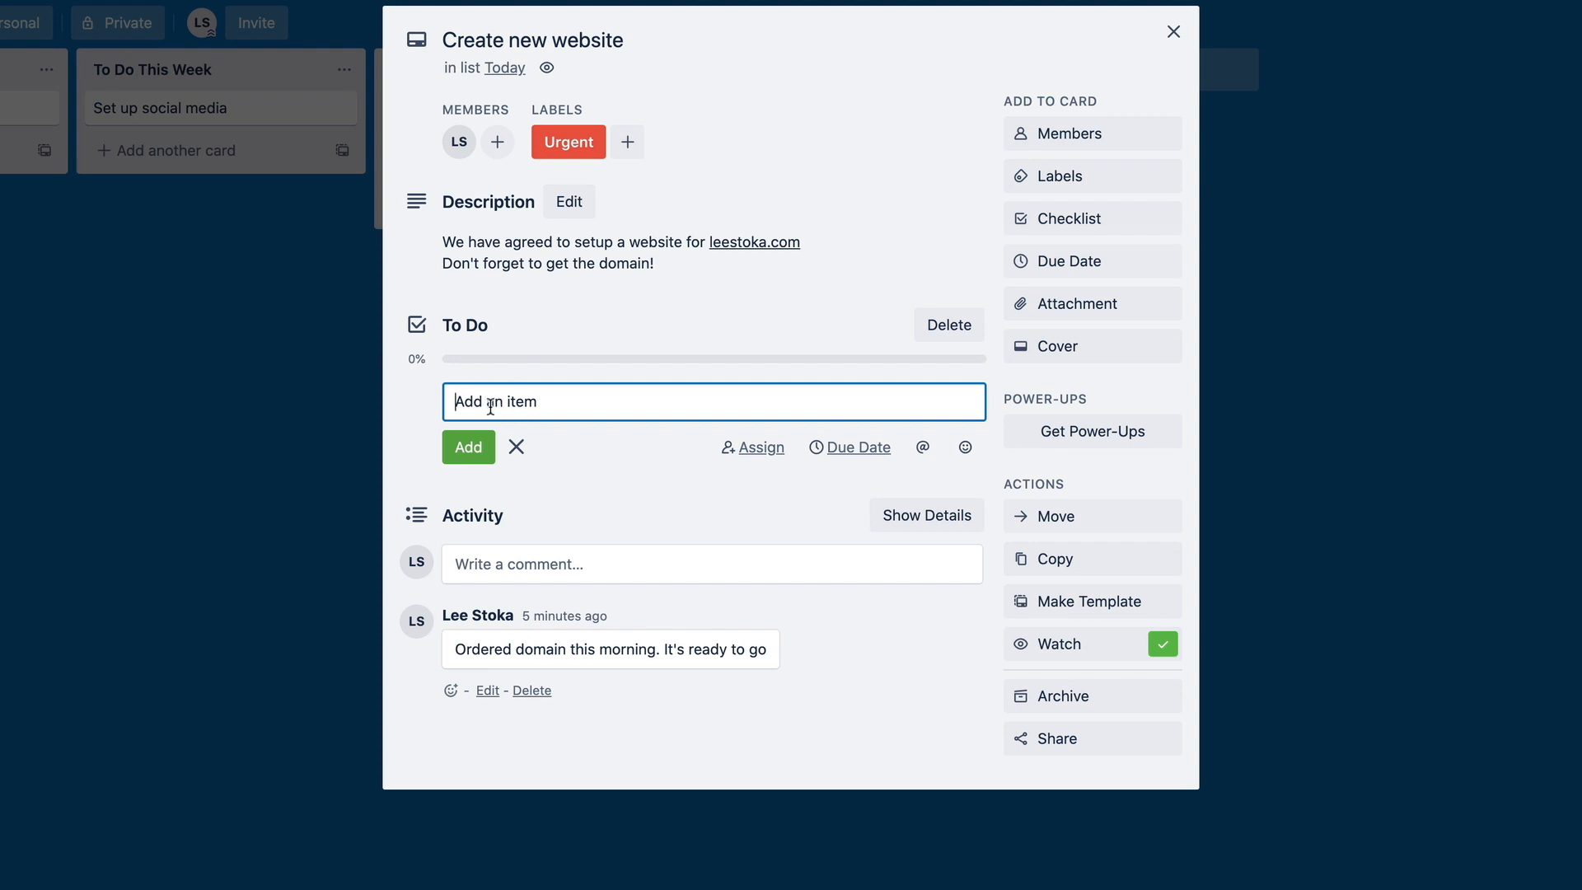
Add the items "Set up hosting", "Install website software" and "add content" to the To Do checklist
text(Set up hosting)
key(Return)
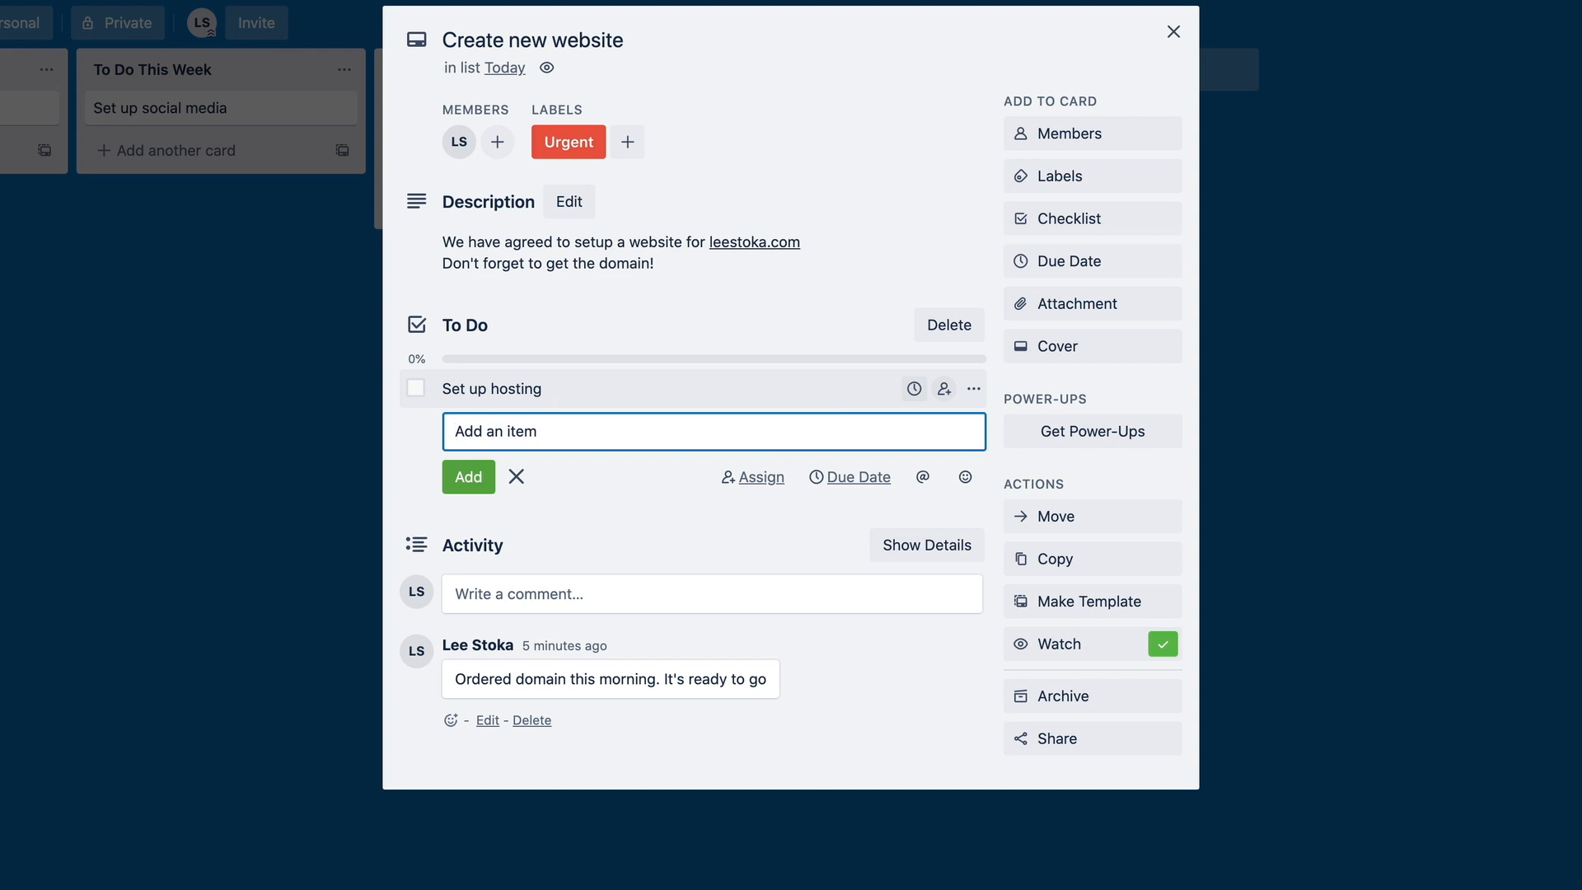
text(Install website software)
key(Return)
text(add content)
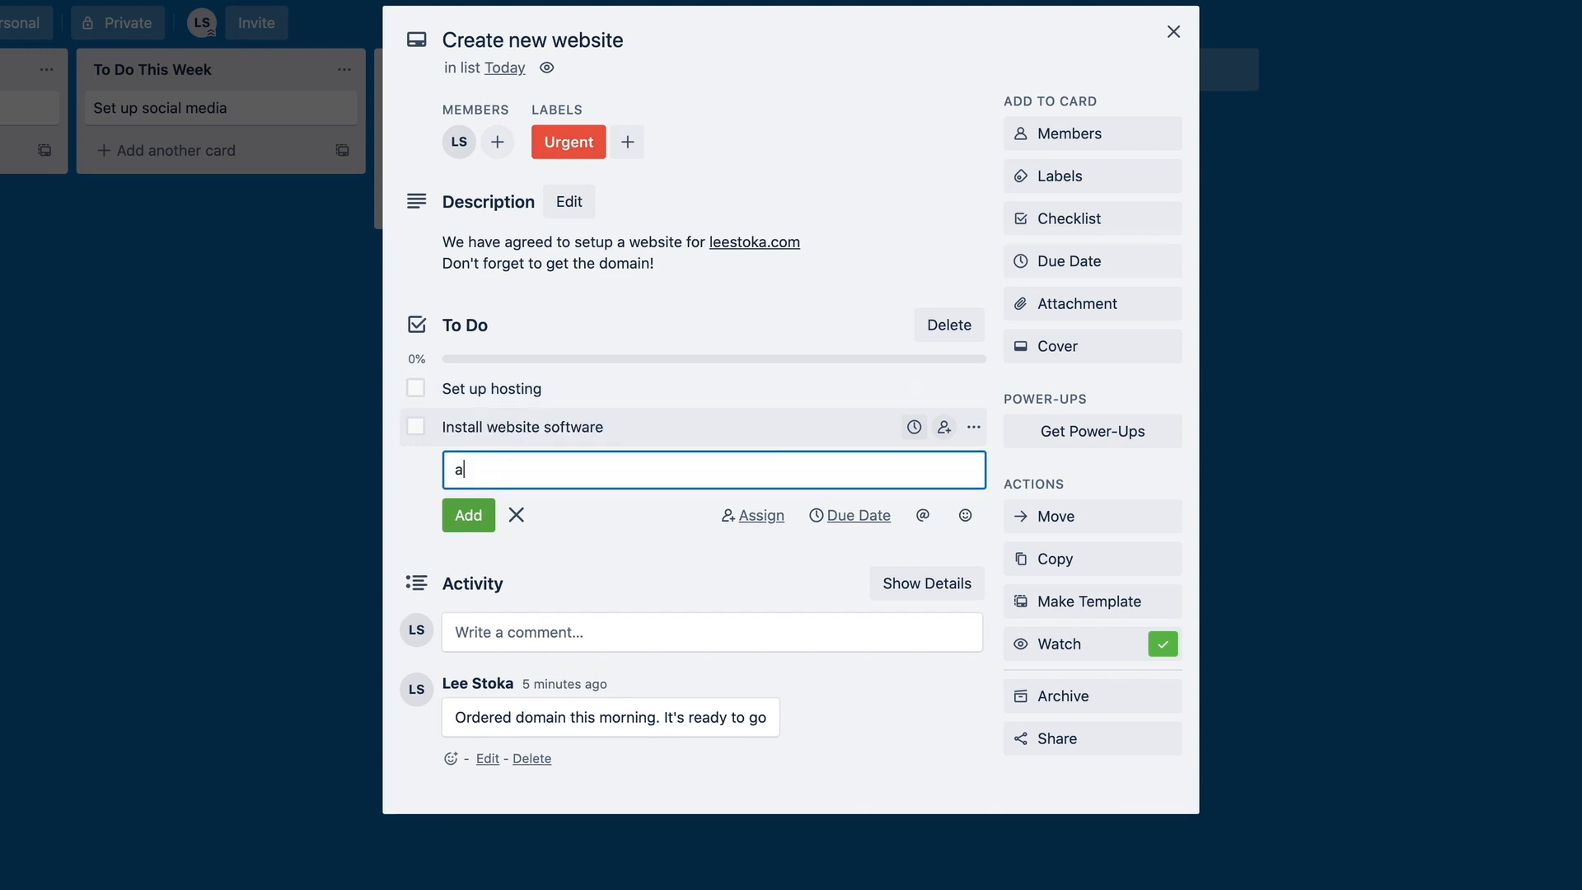
key(Return)
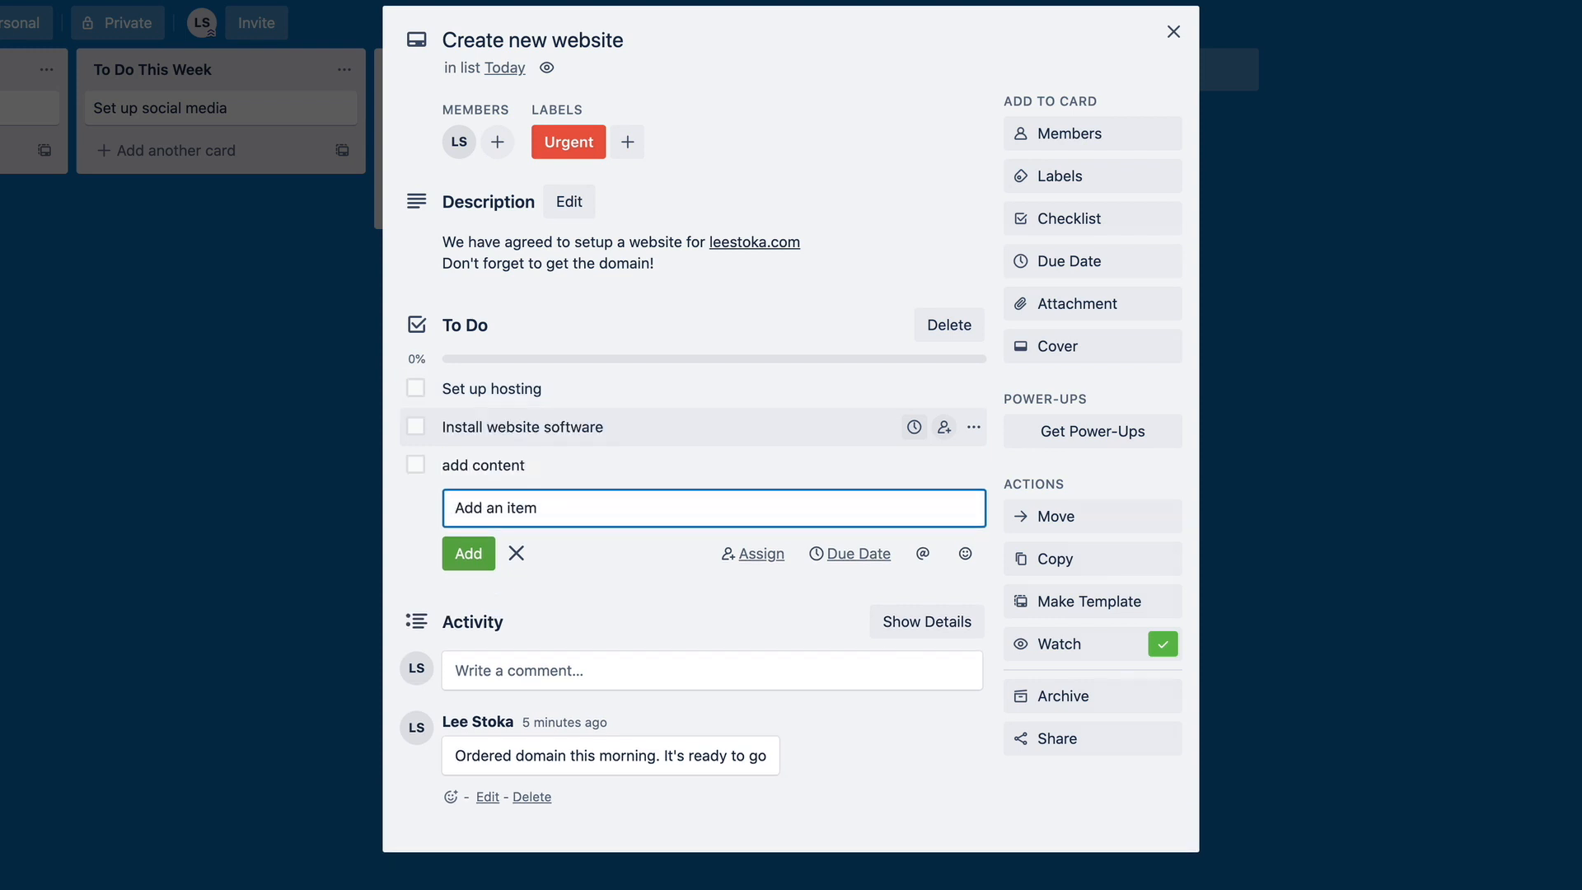
Add the items "Test" and "Go Live" to the To Do checklist, finish adding items and return to the board
text(G)
key(BackSpace)
text(Test)
key(Return)
text(Go Live)
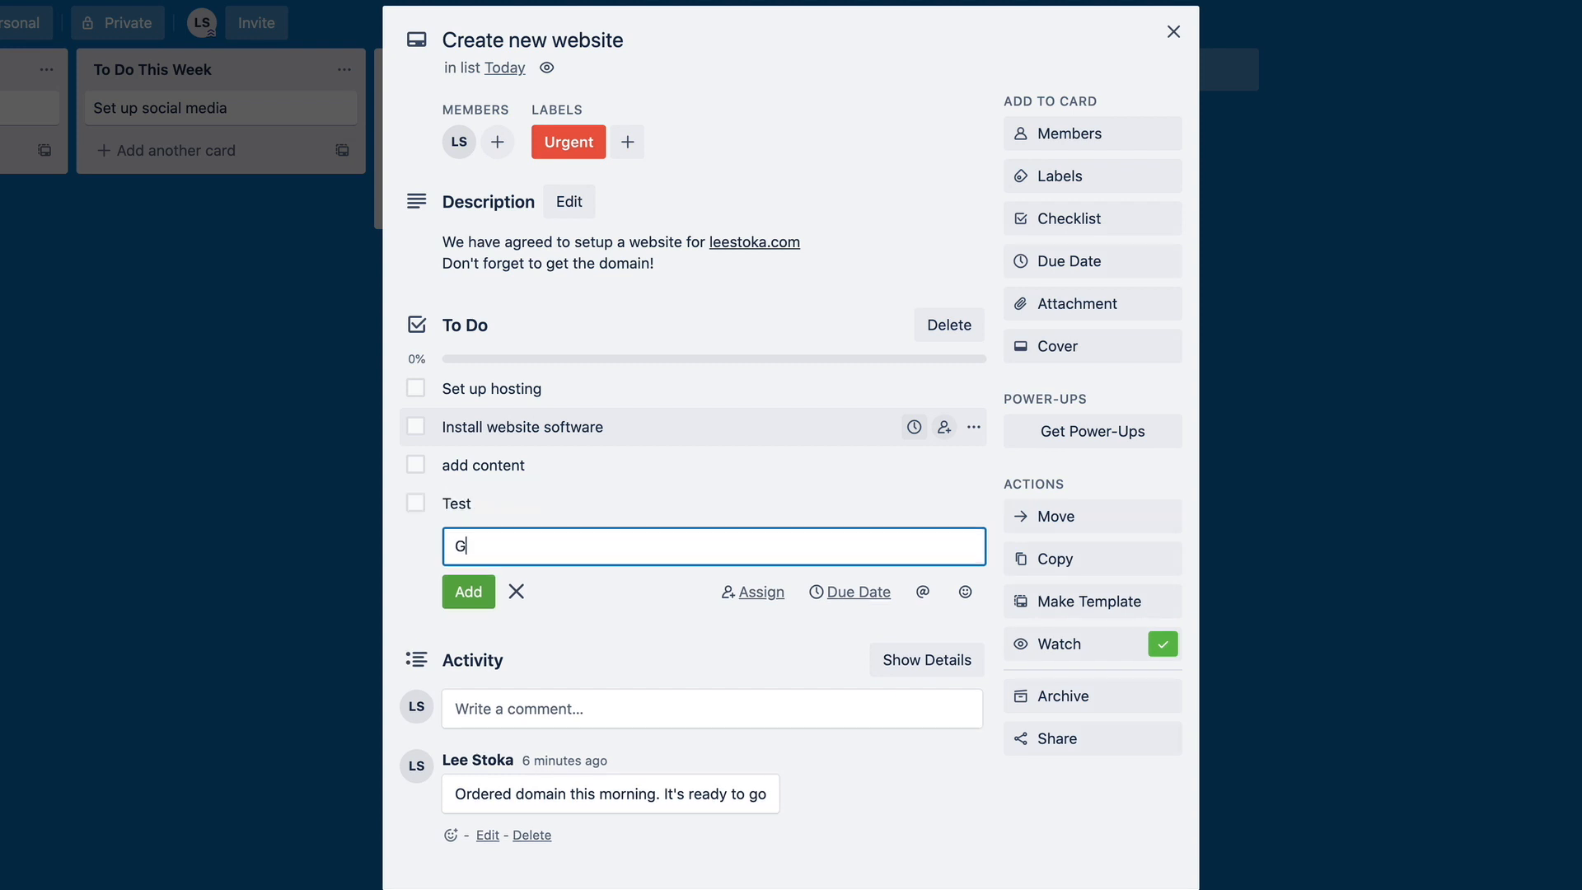
key(Return)
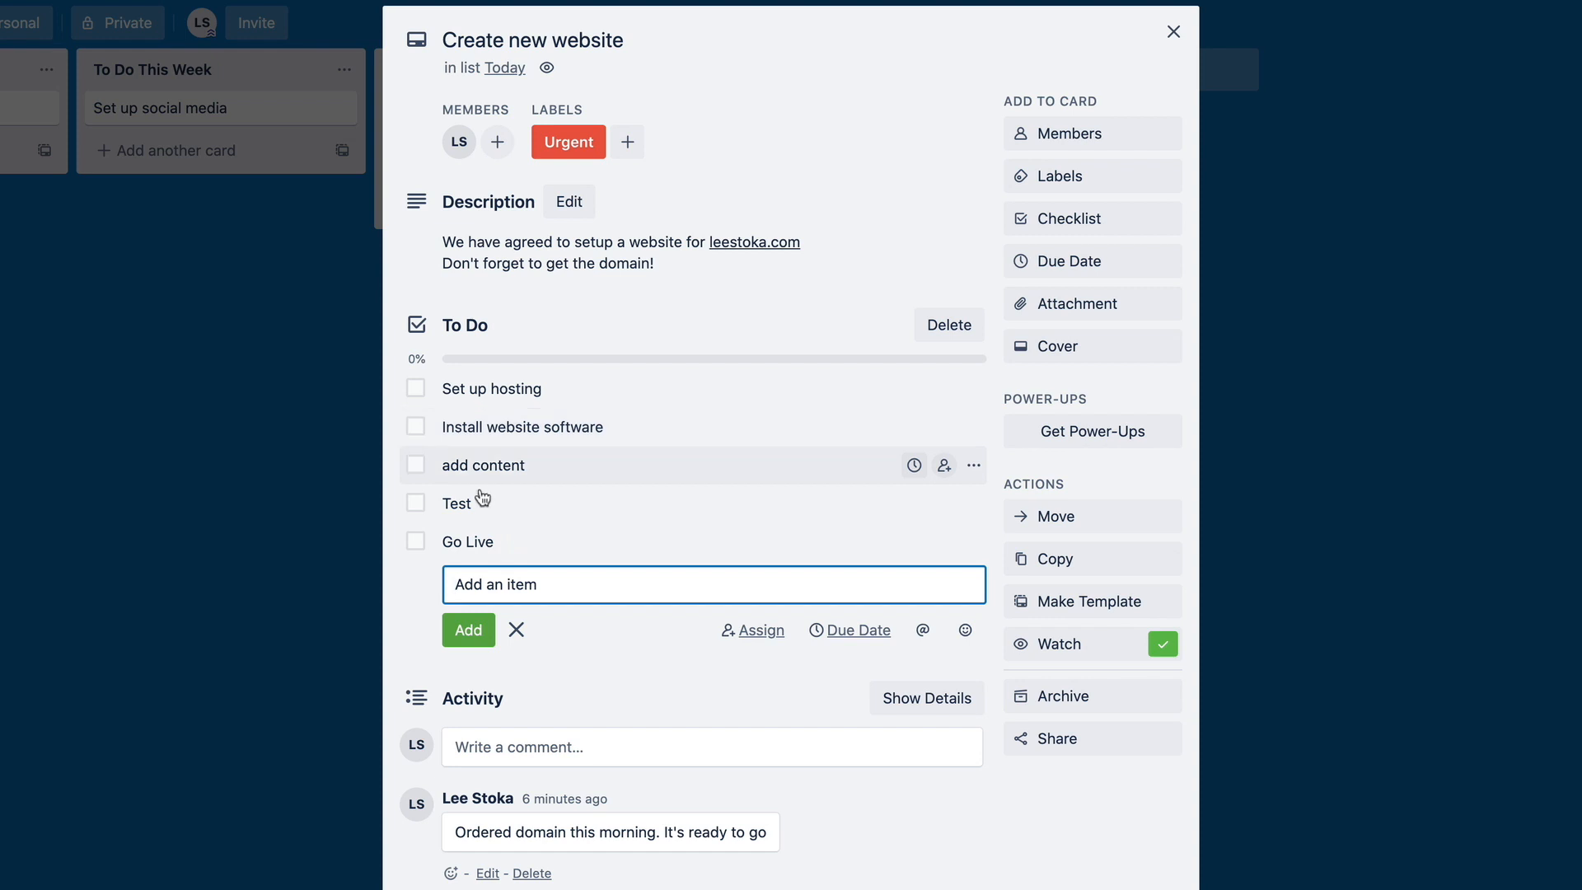
click(517, 630)
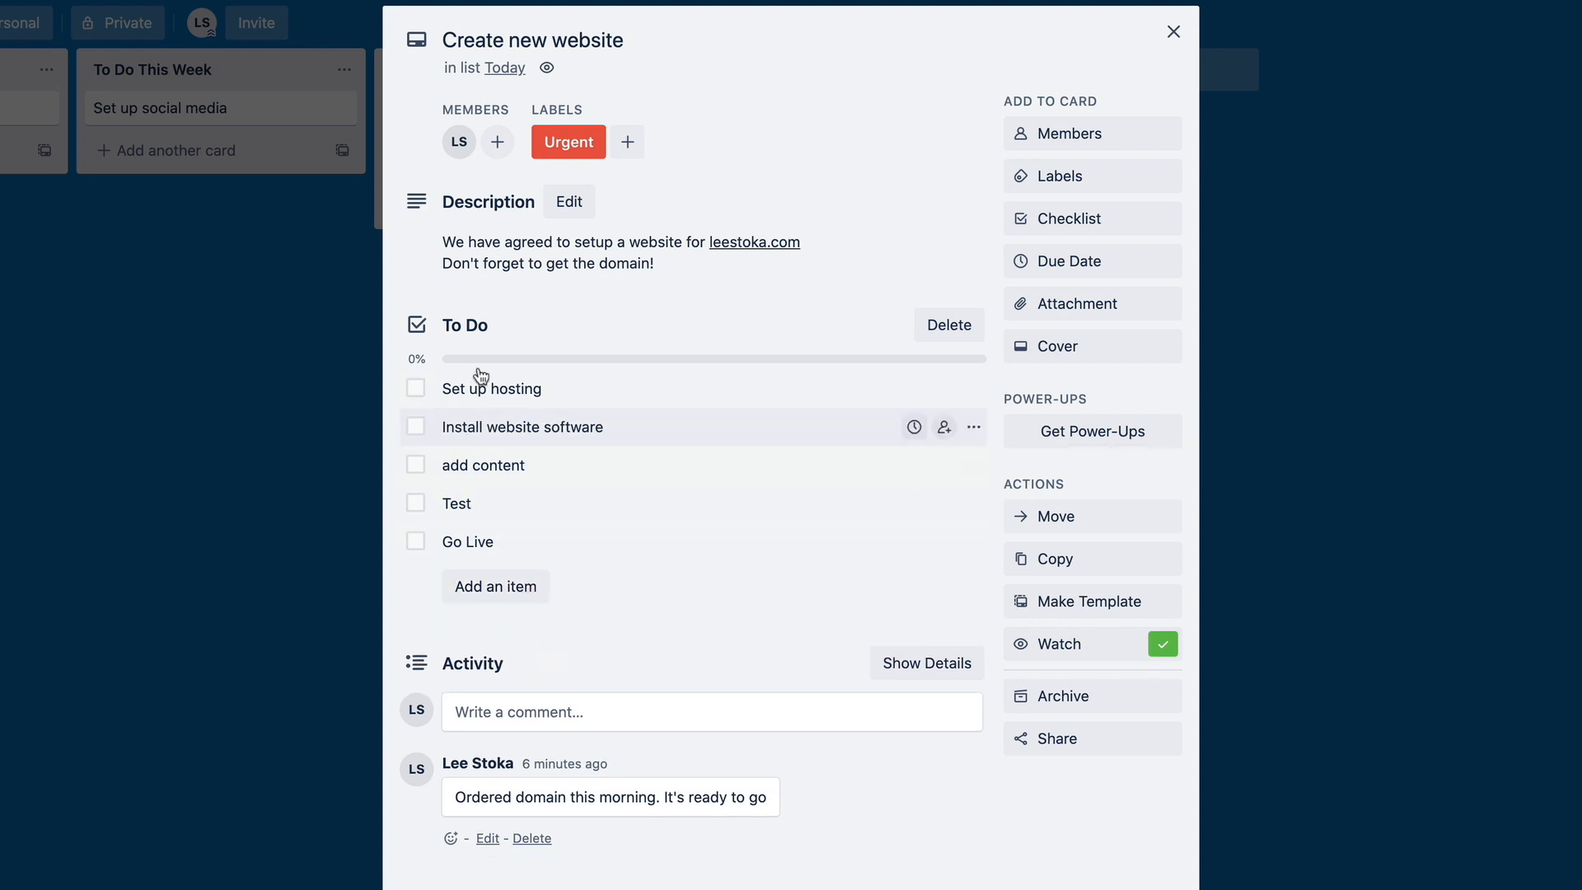
click(1185, 35)
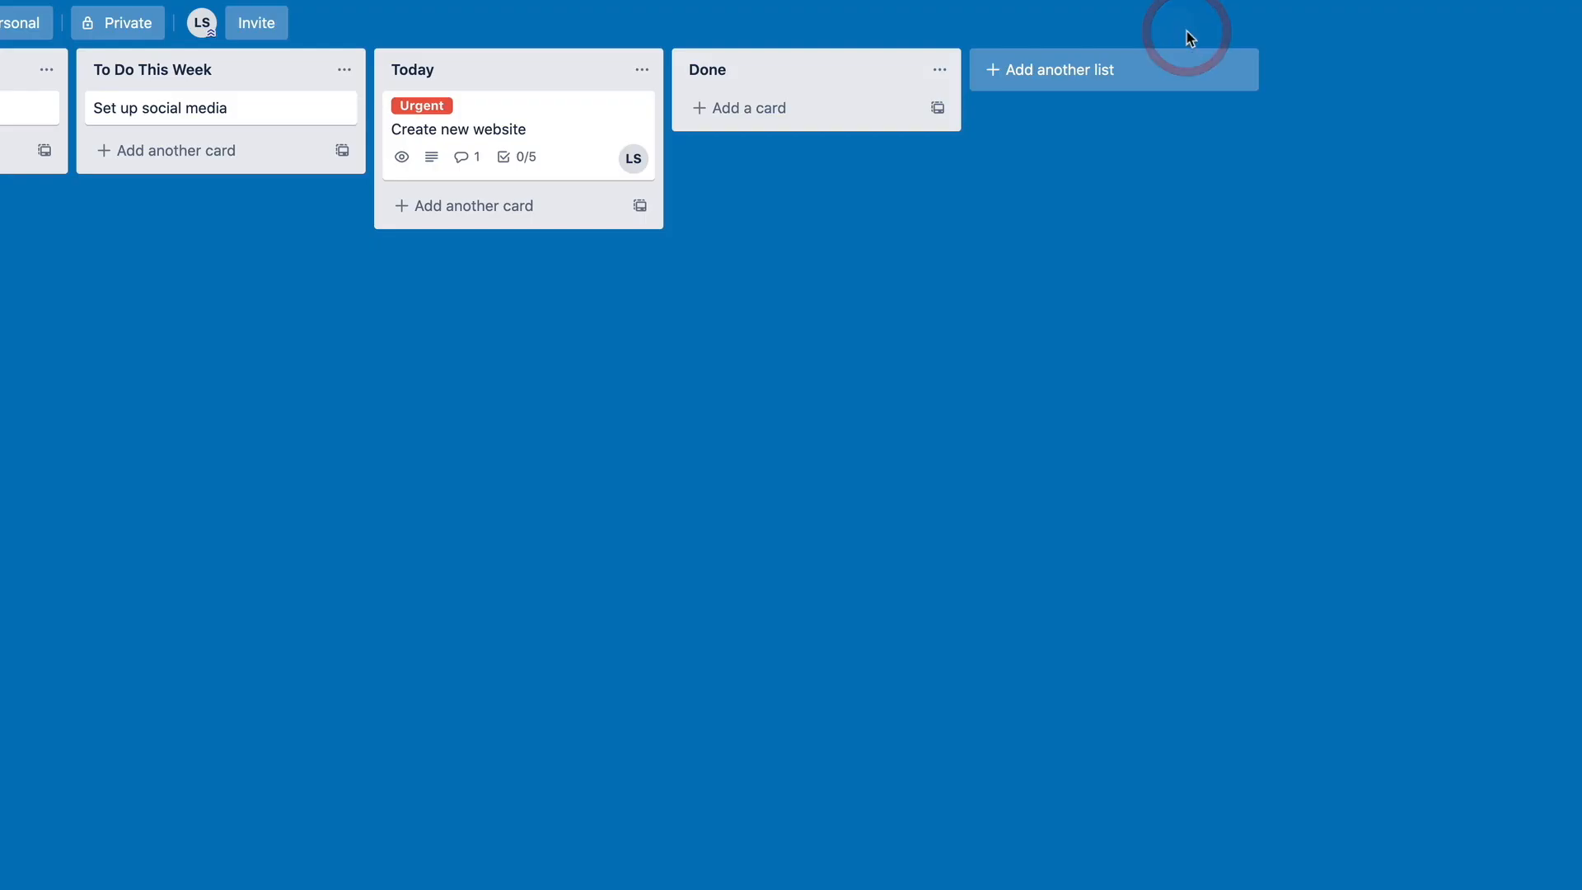
Mark "Set up hosting" complete in the card's To Do checklist, hide and reshow the completed items, and return to the board
click(515, 156)
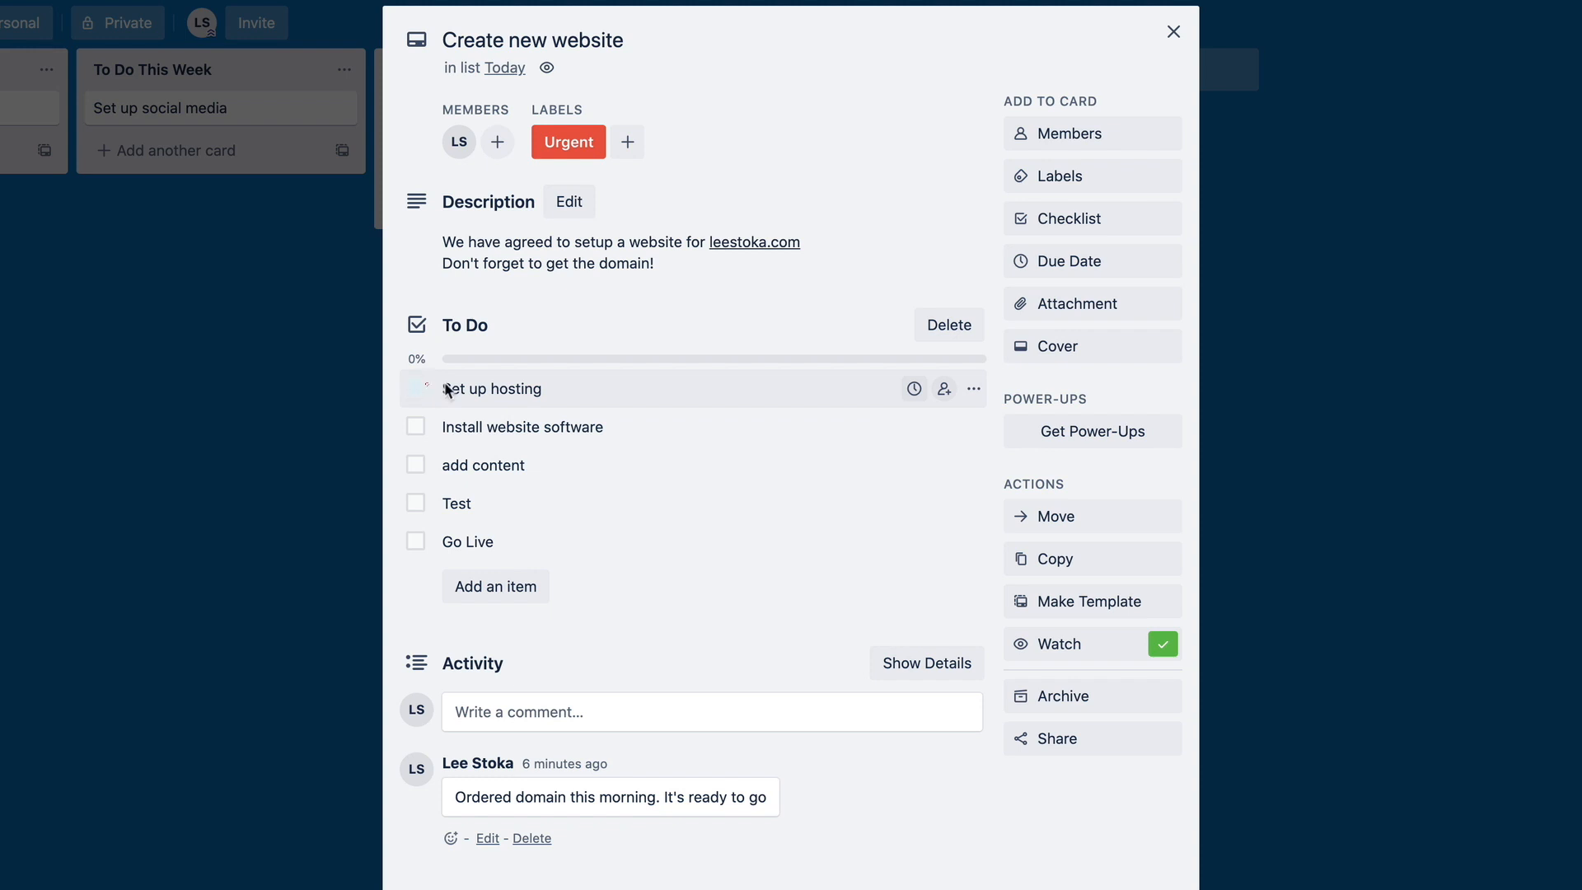
click(415, 388)
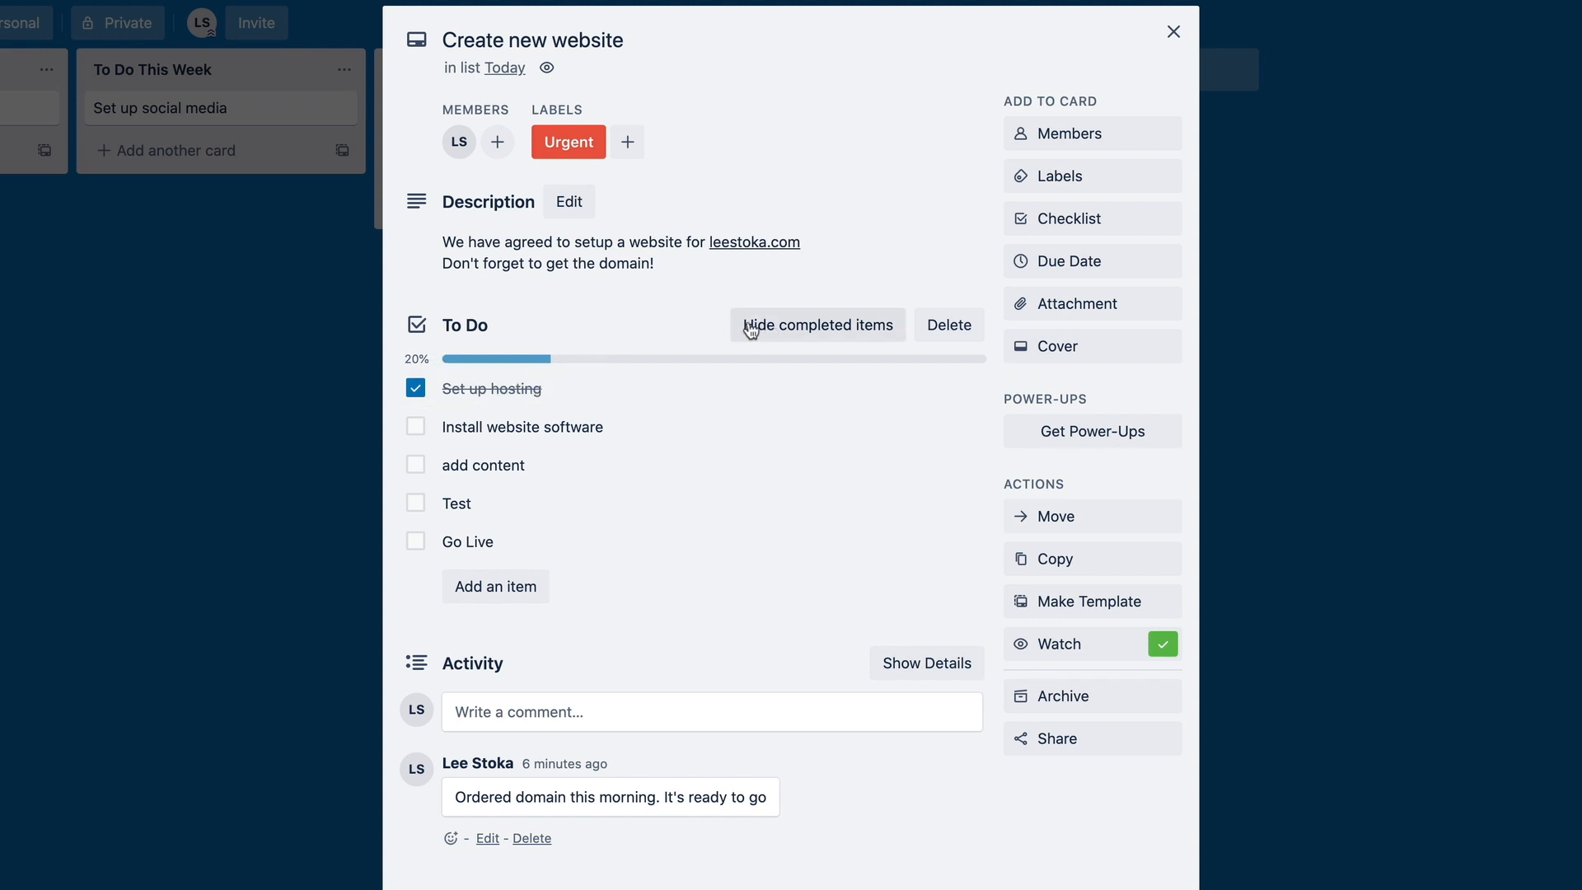
click(788, 330)
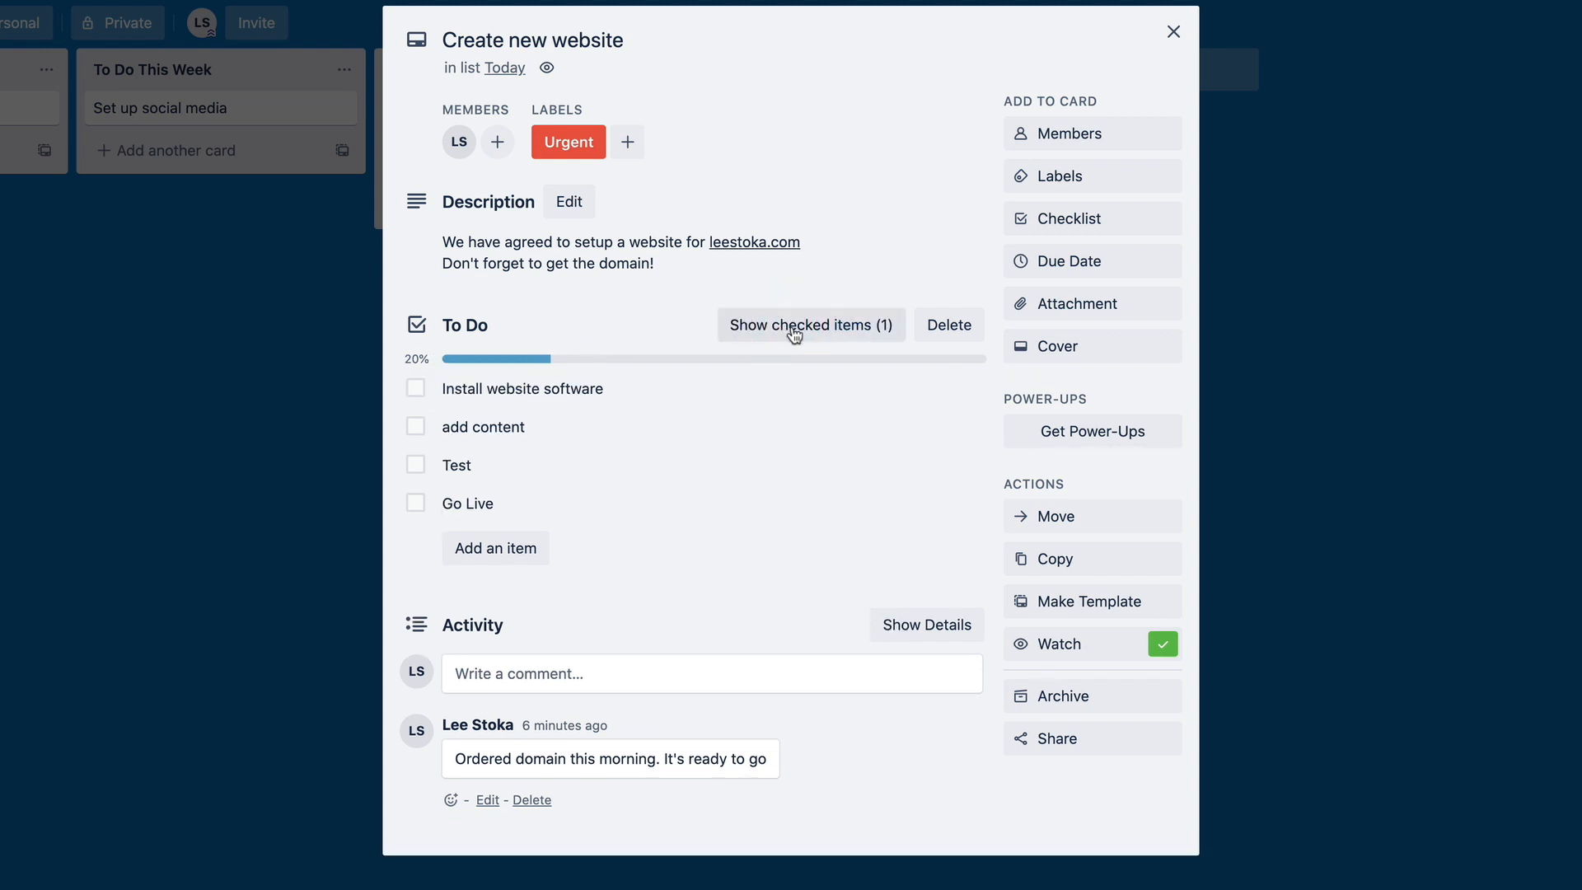
click(794, 330)
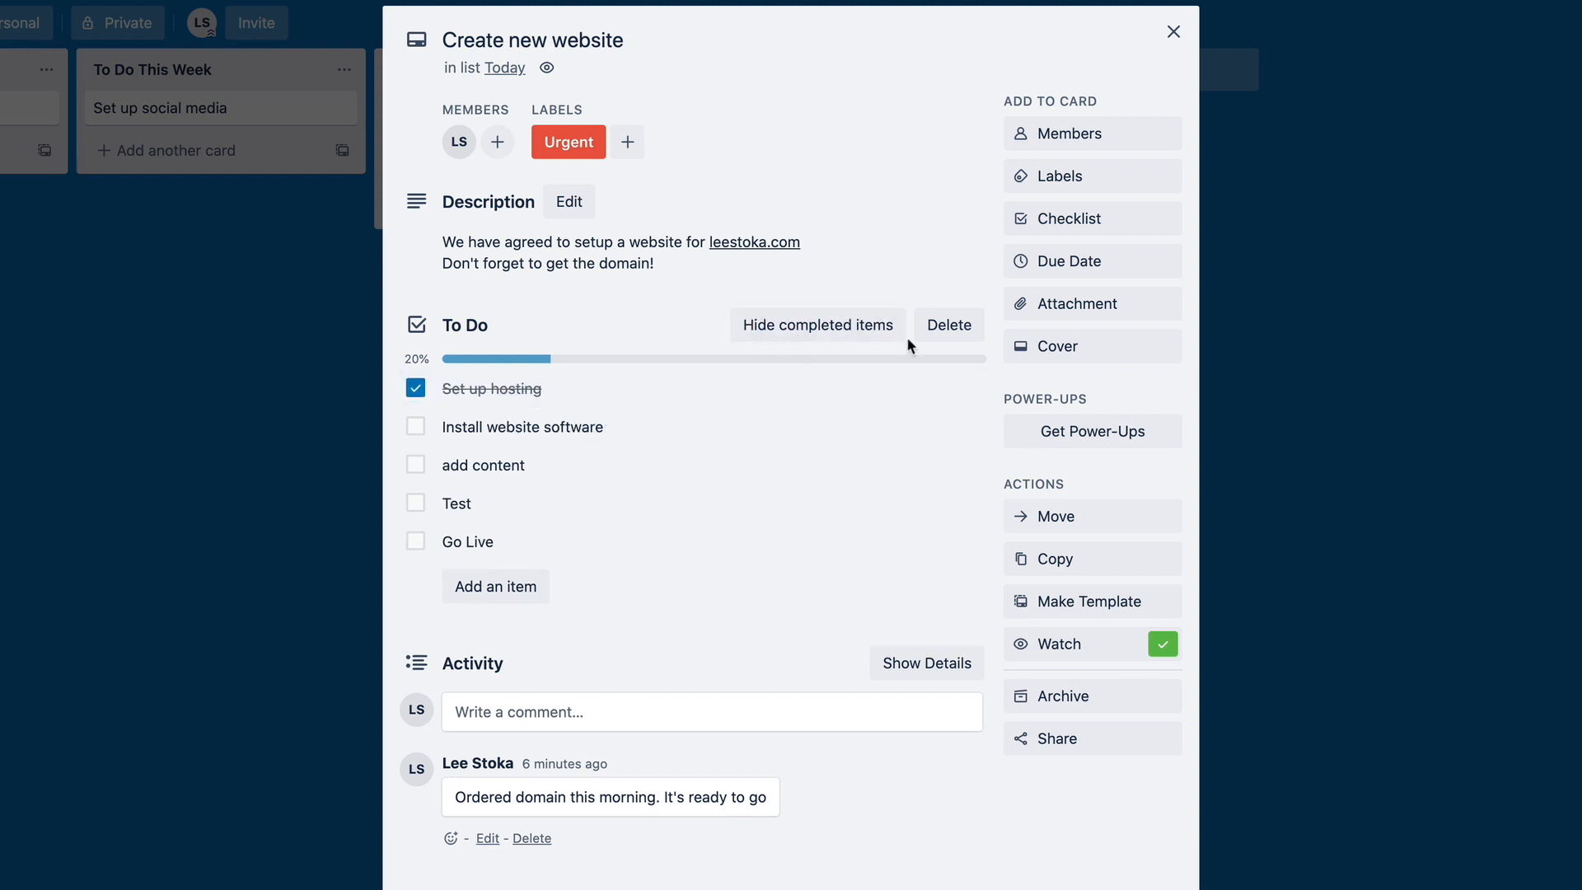
click(1173, 32)
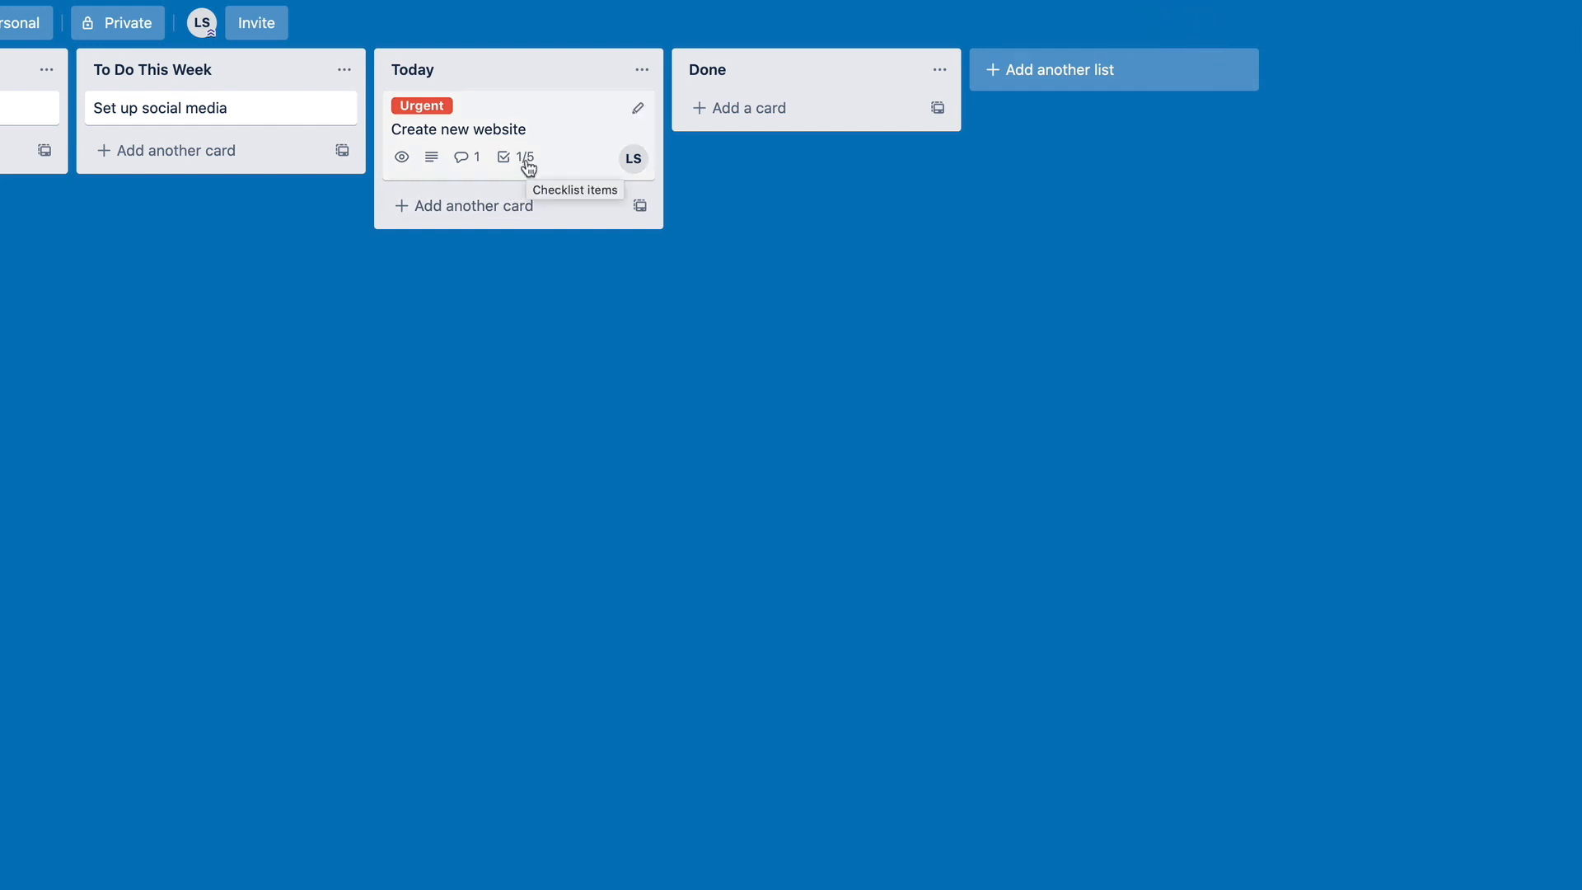
Set the "Create new website" card's due date to 22/5/2020 at 14:00 with a reminder 2 Days Before, and return to the board
click(588, 132)
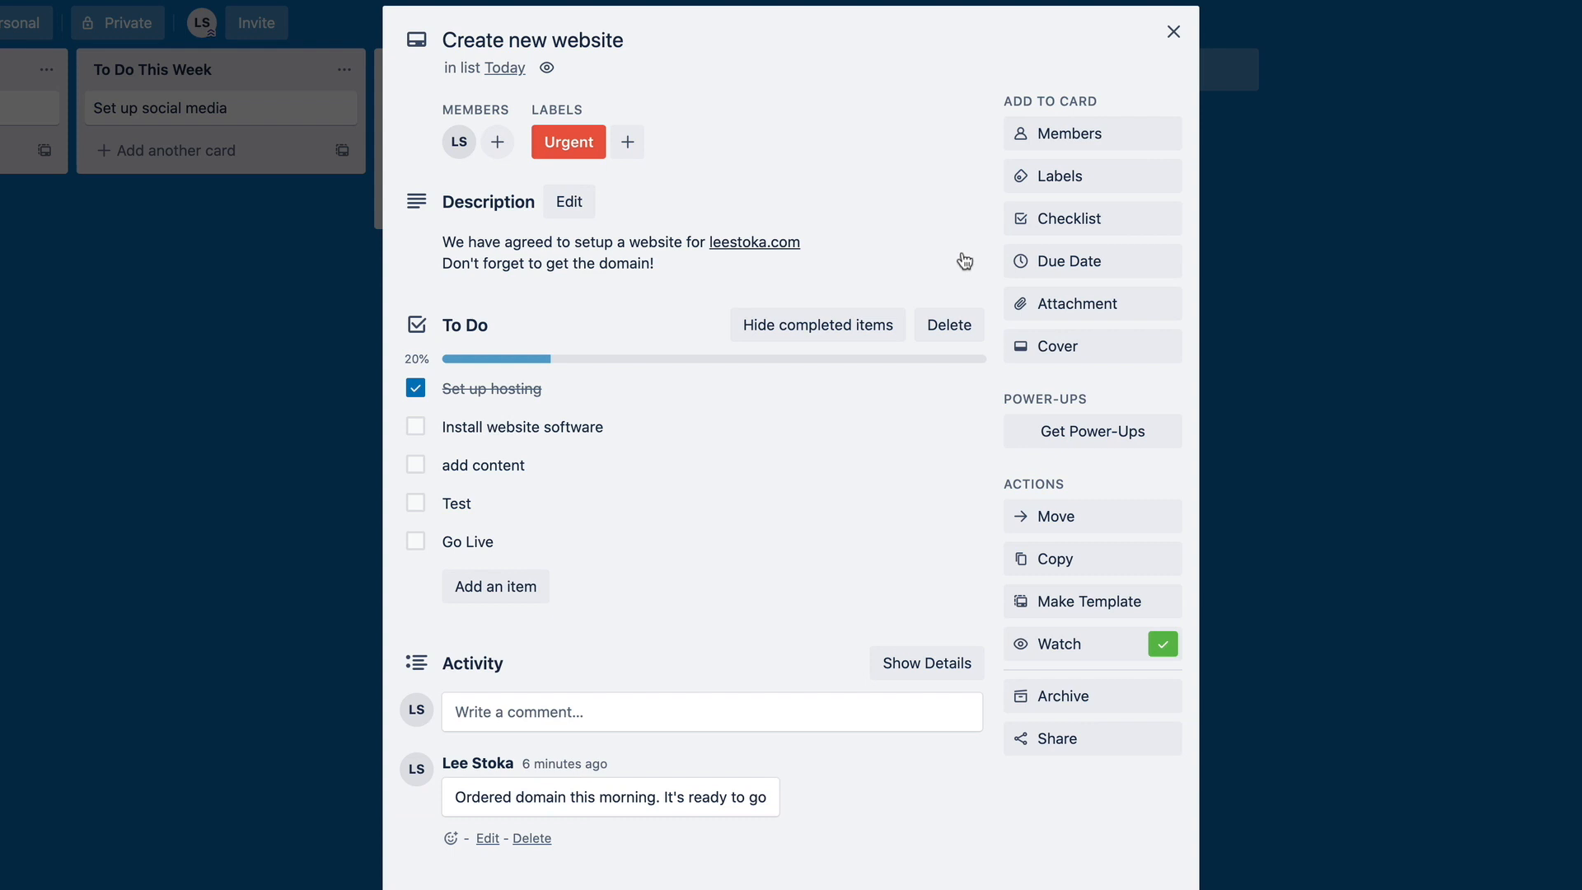
click(1024, 262)
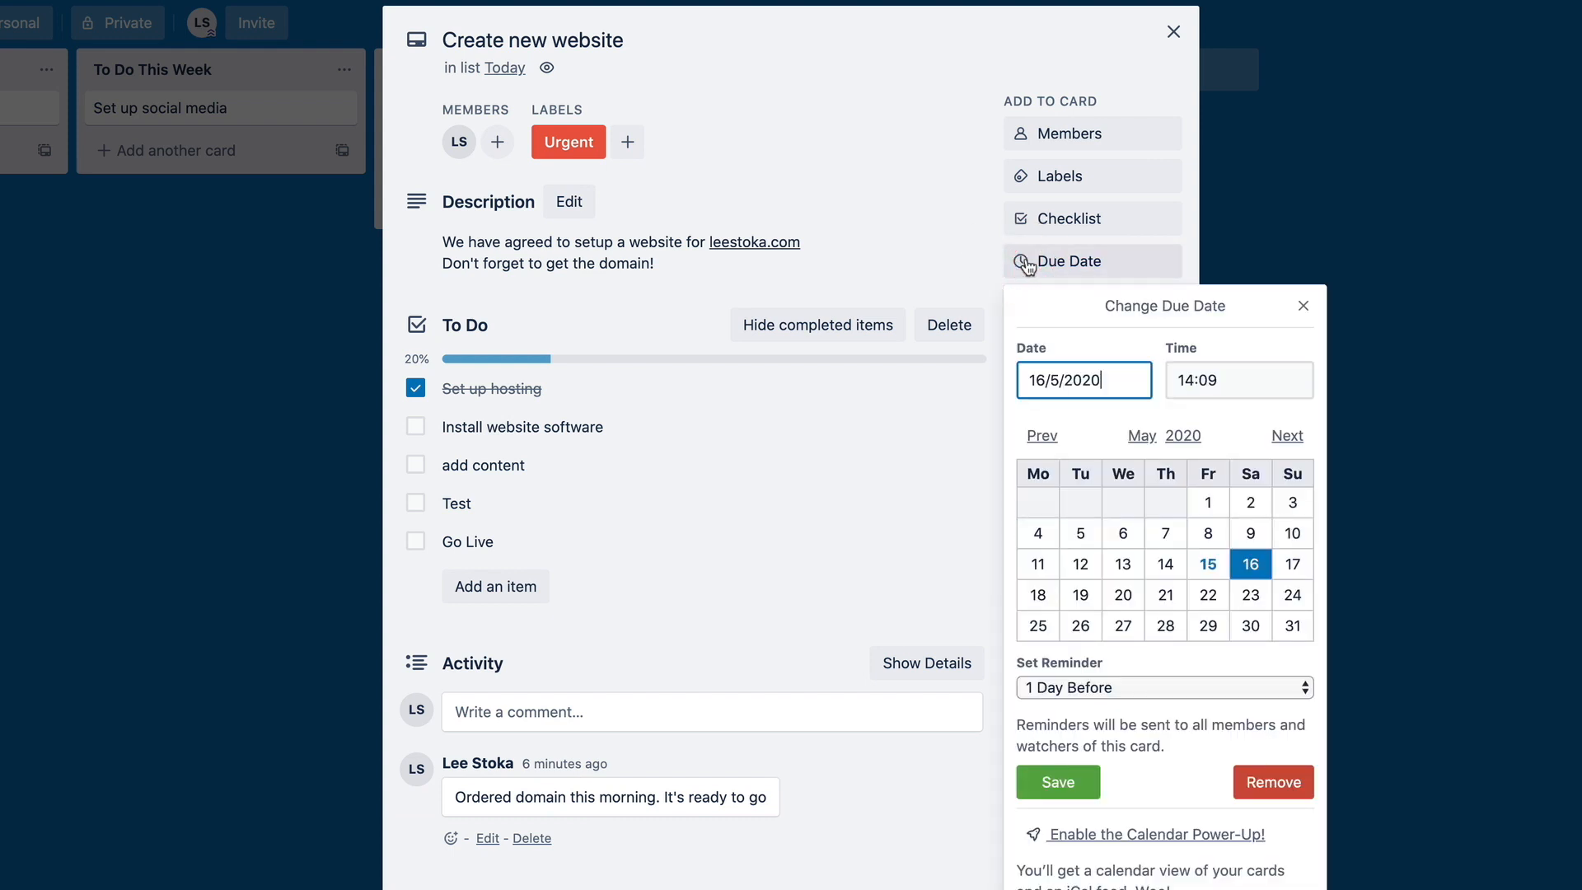
click(1209, 597)
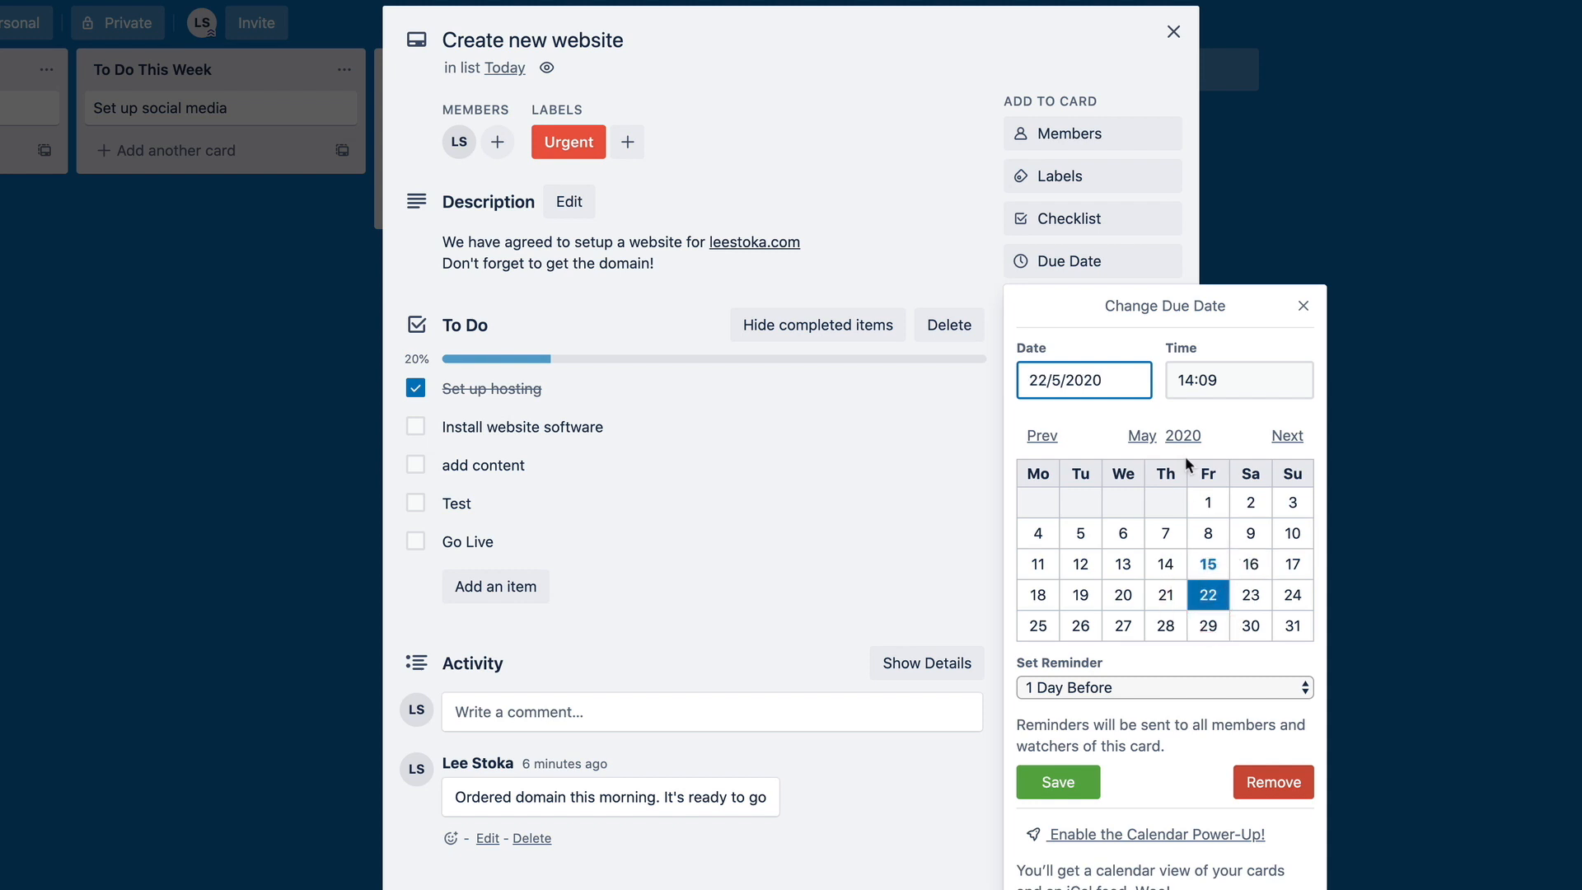
click(1176, 376)
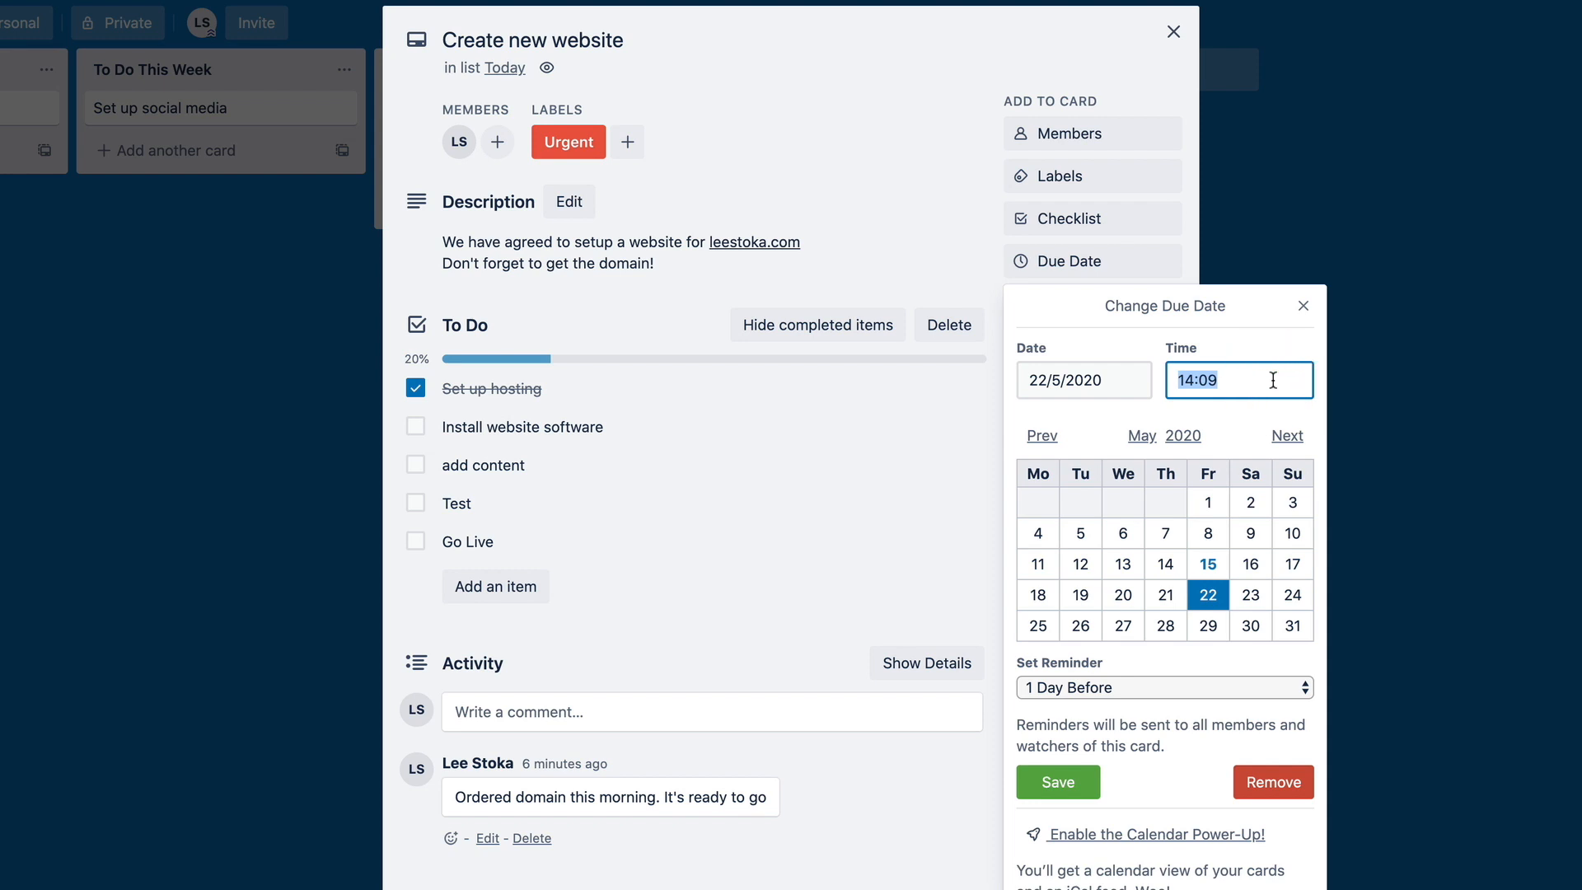
text(2pm)
key(Tab)
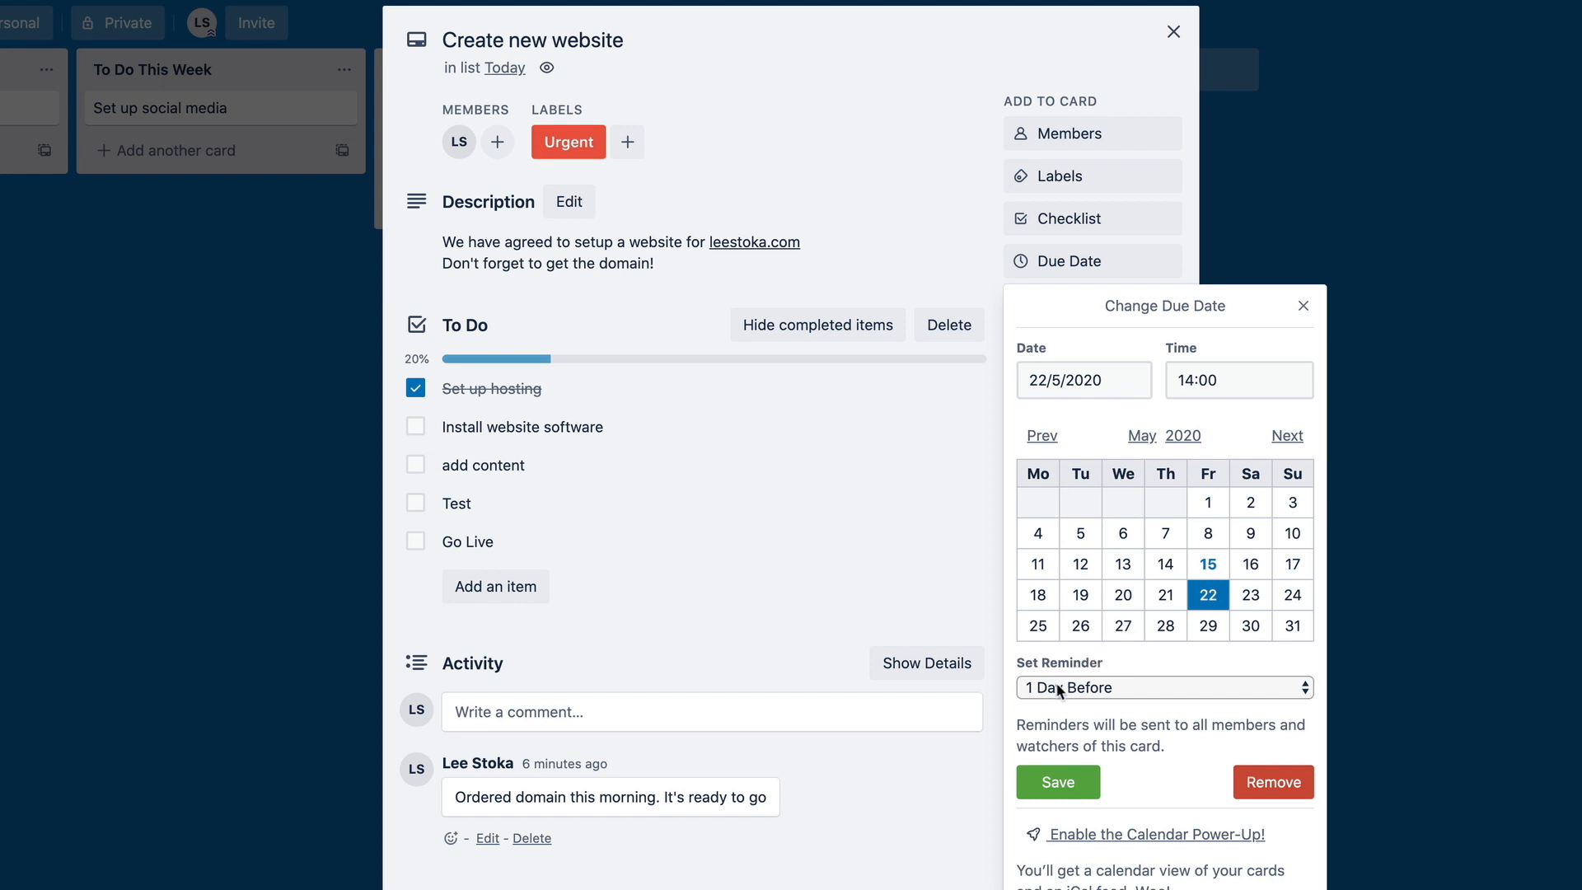
click(1059, 690)
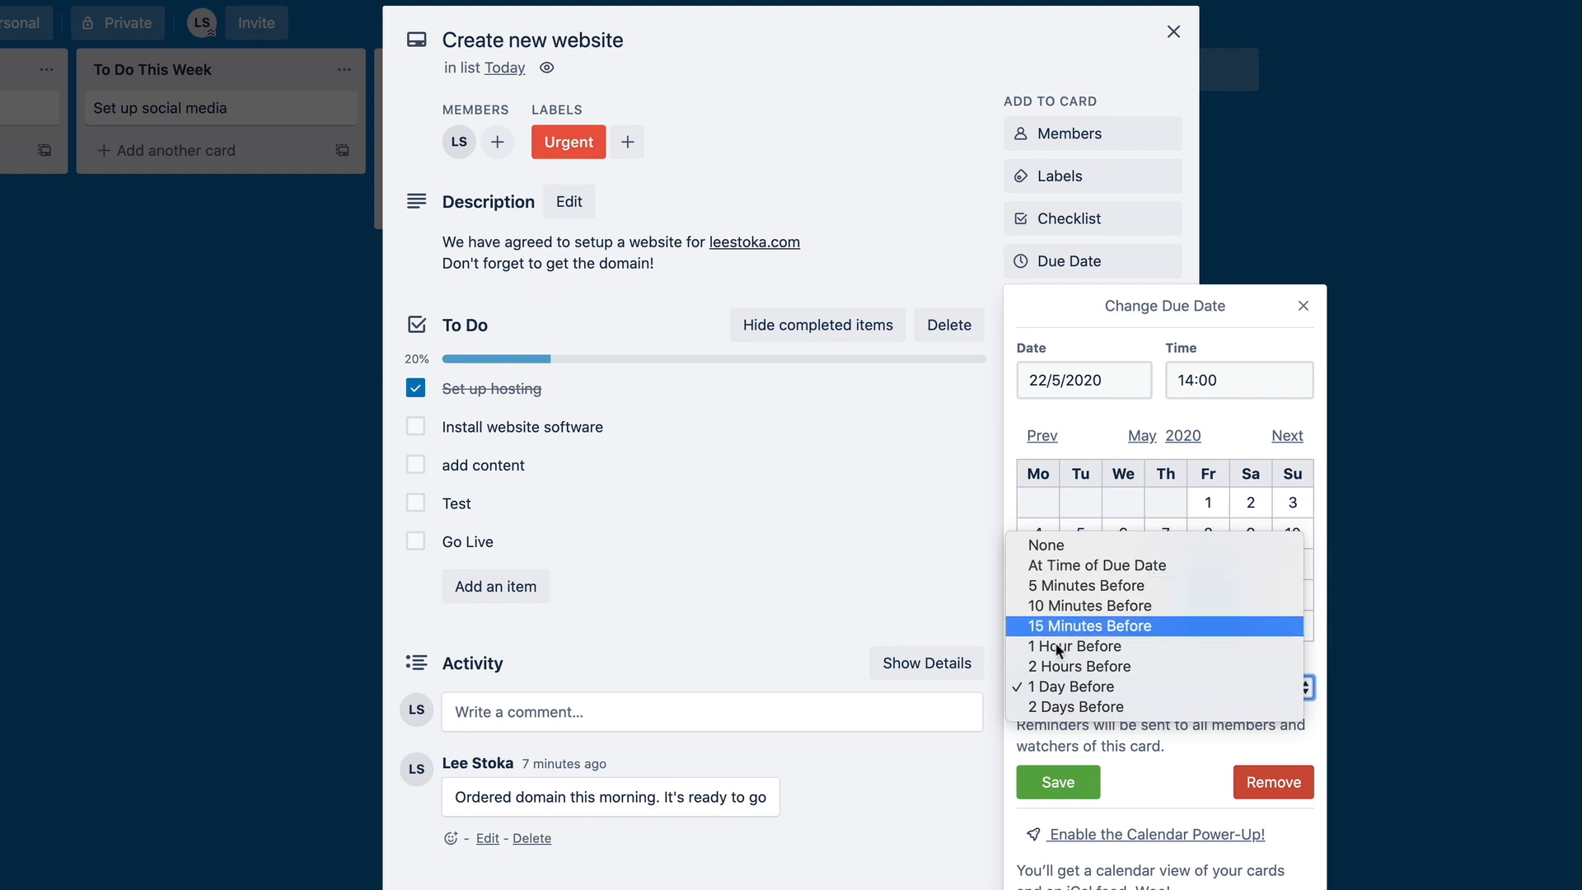
click(1043, 709)
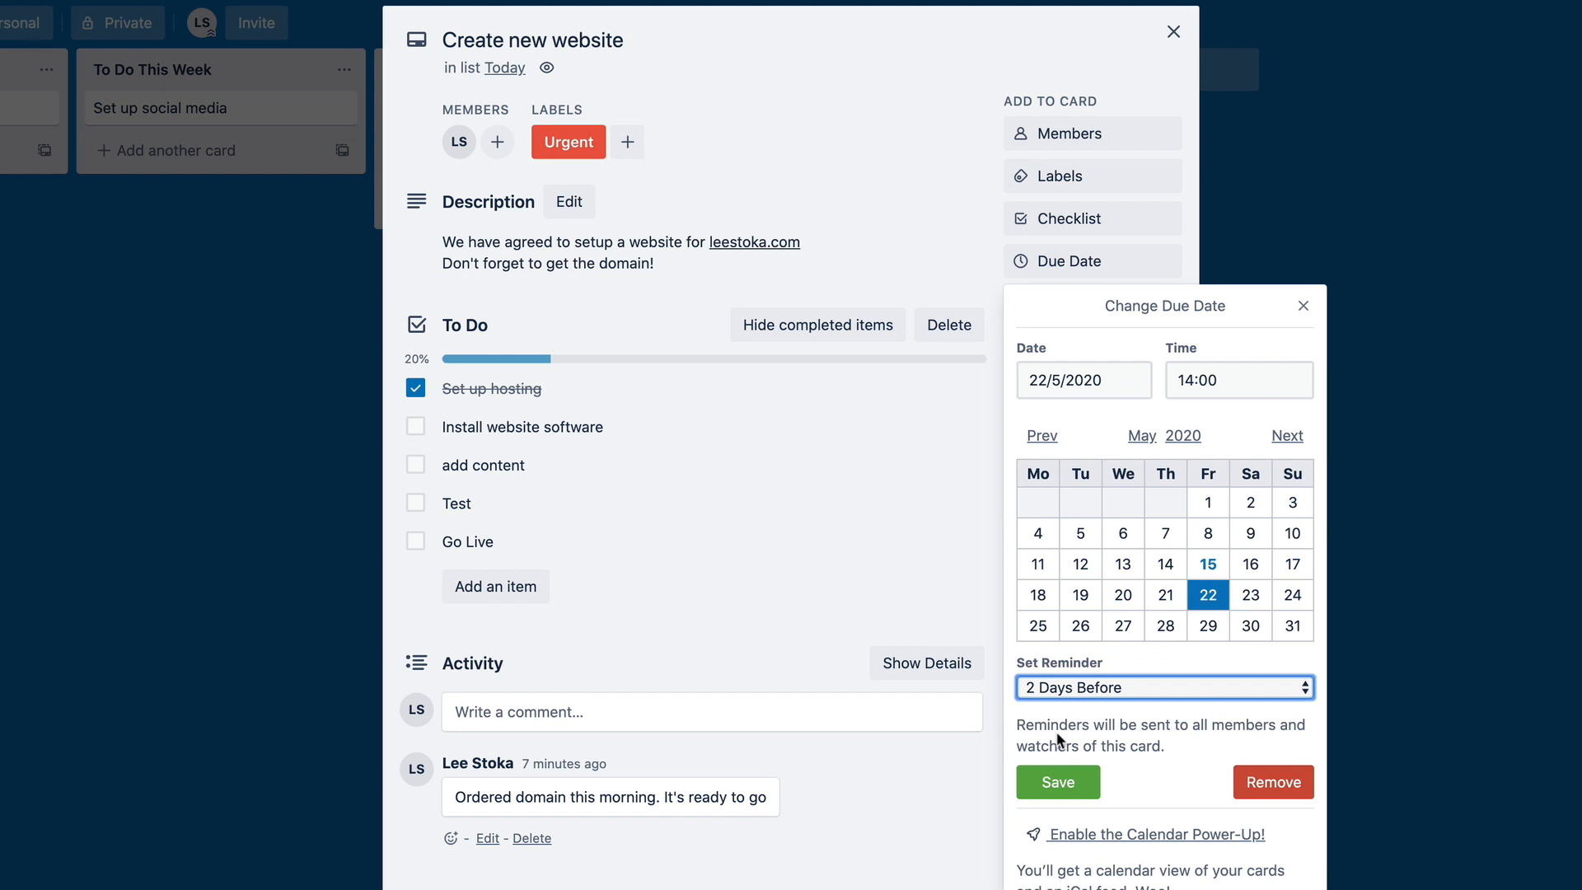
click(1058, 782)
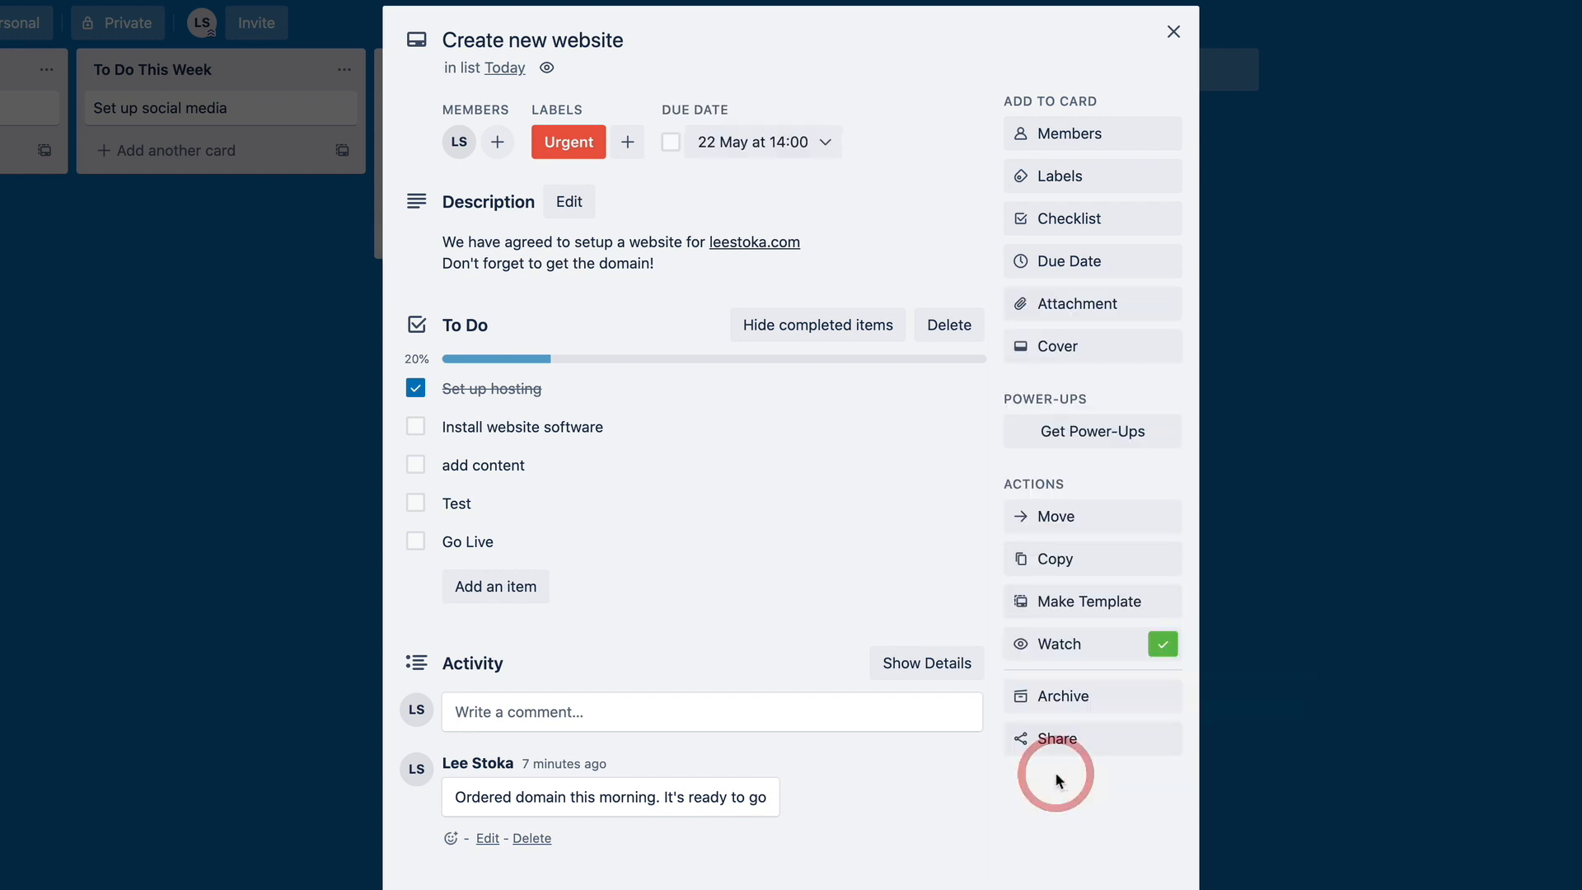
click(825, 143)
click(825, 143)
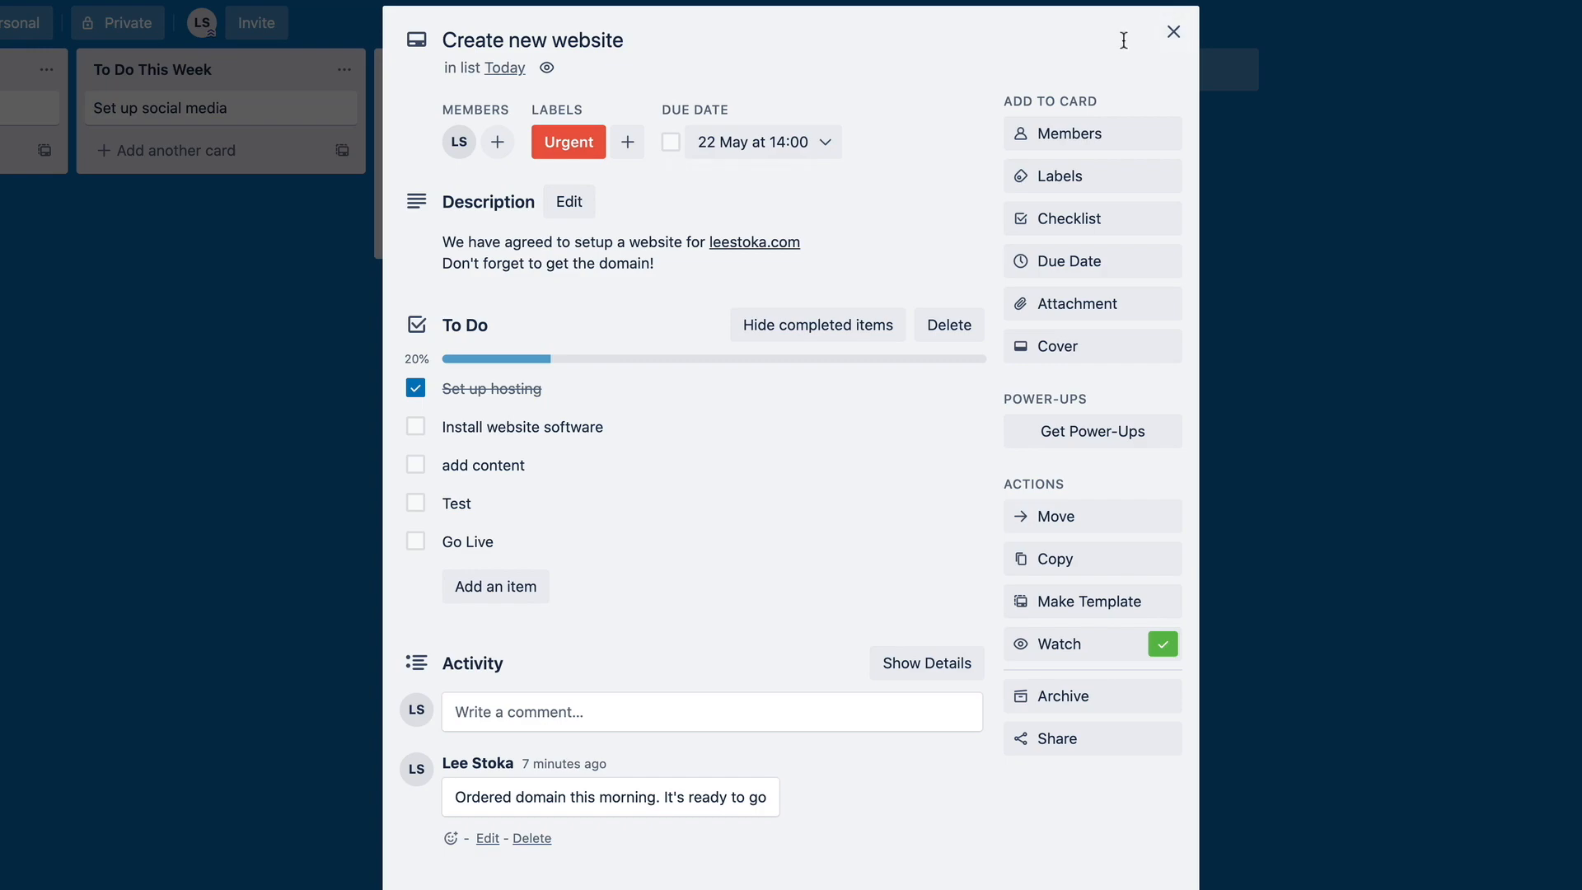
click(1171, 37)
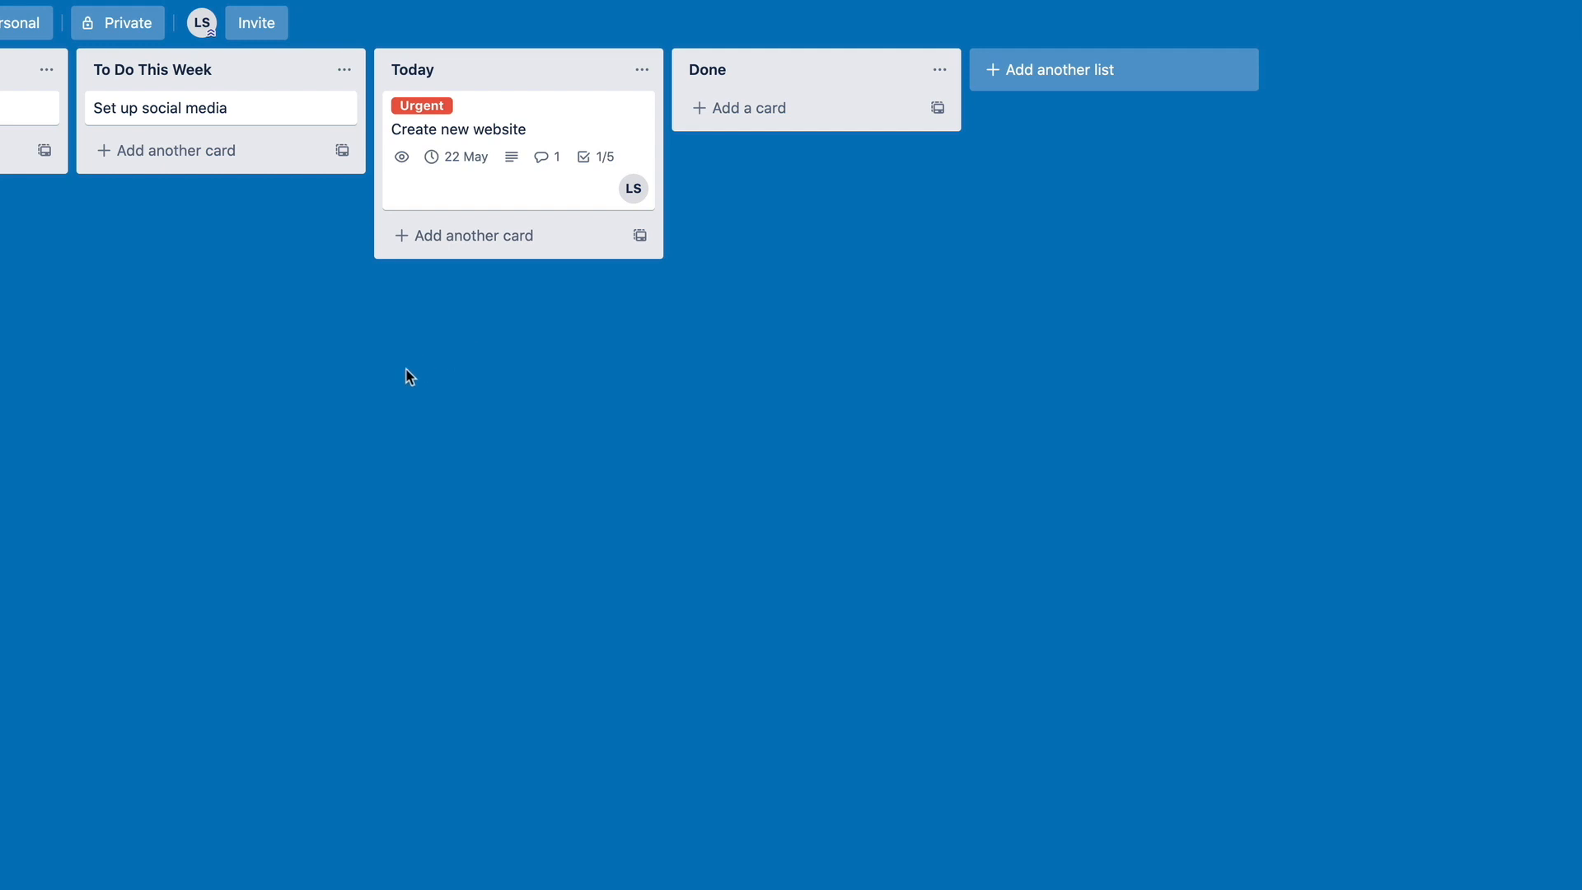
Attach "Screen Shot 2020-05-15 at 11.02.34 am.png" from the computer's Desktop to the "Create new website" card and return to the board
click(492, 183)
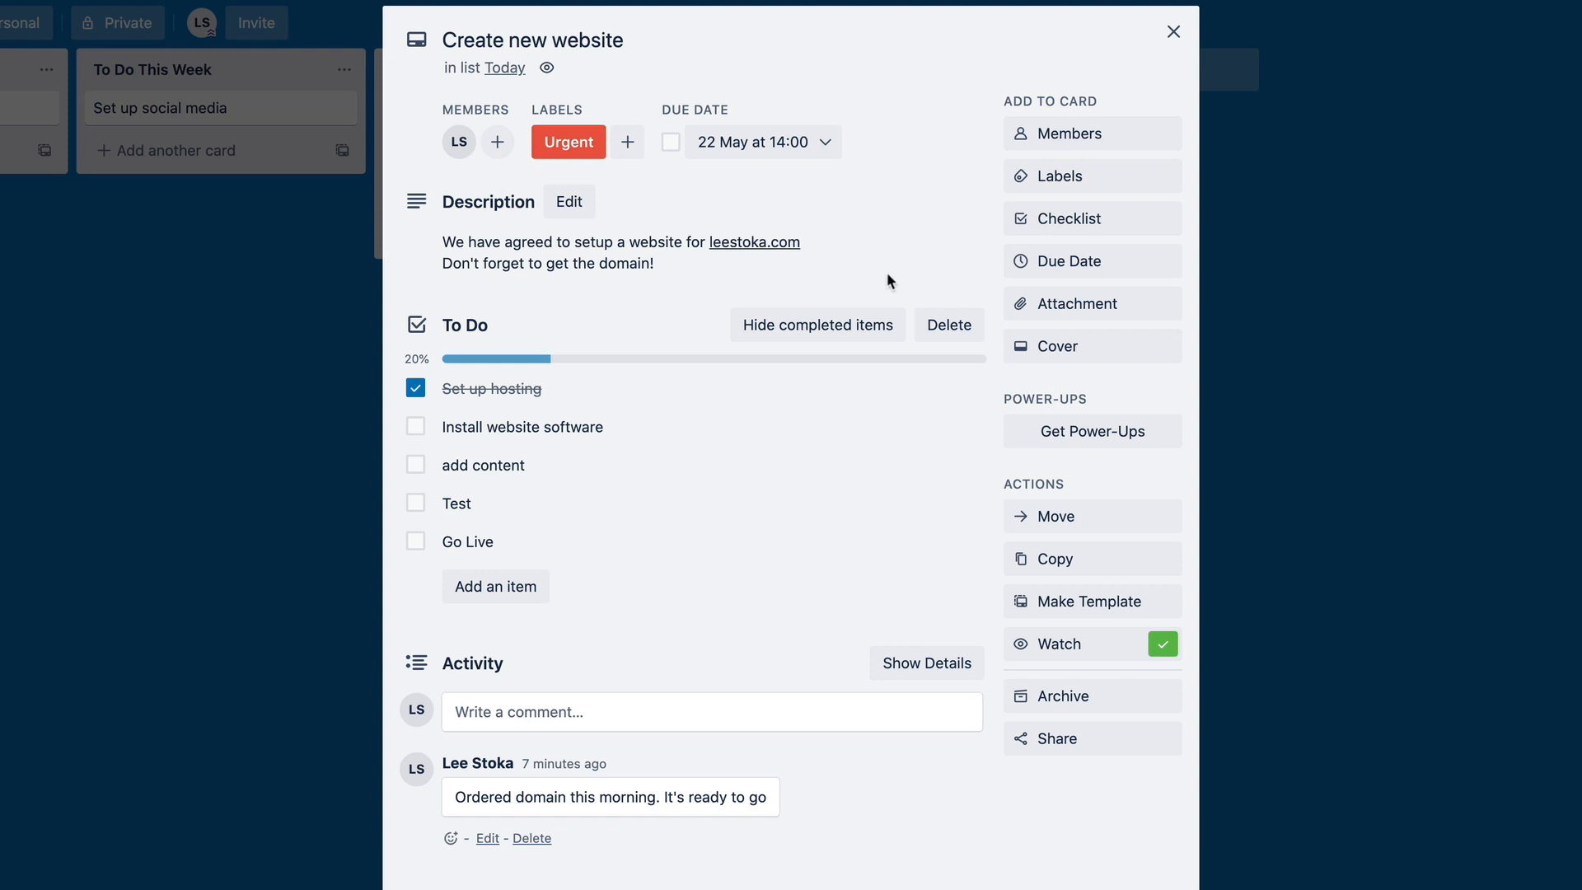
click(1074, 309)
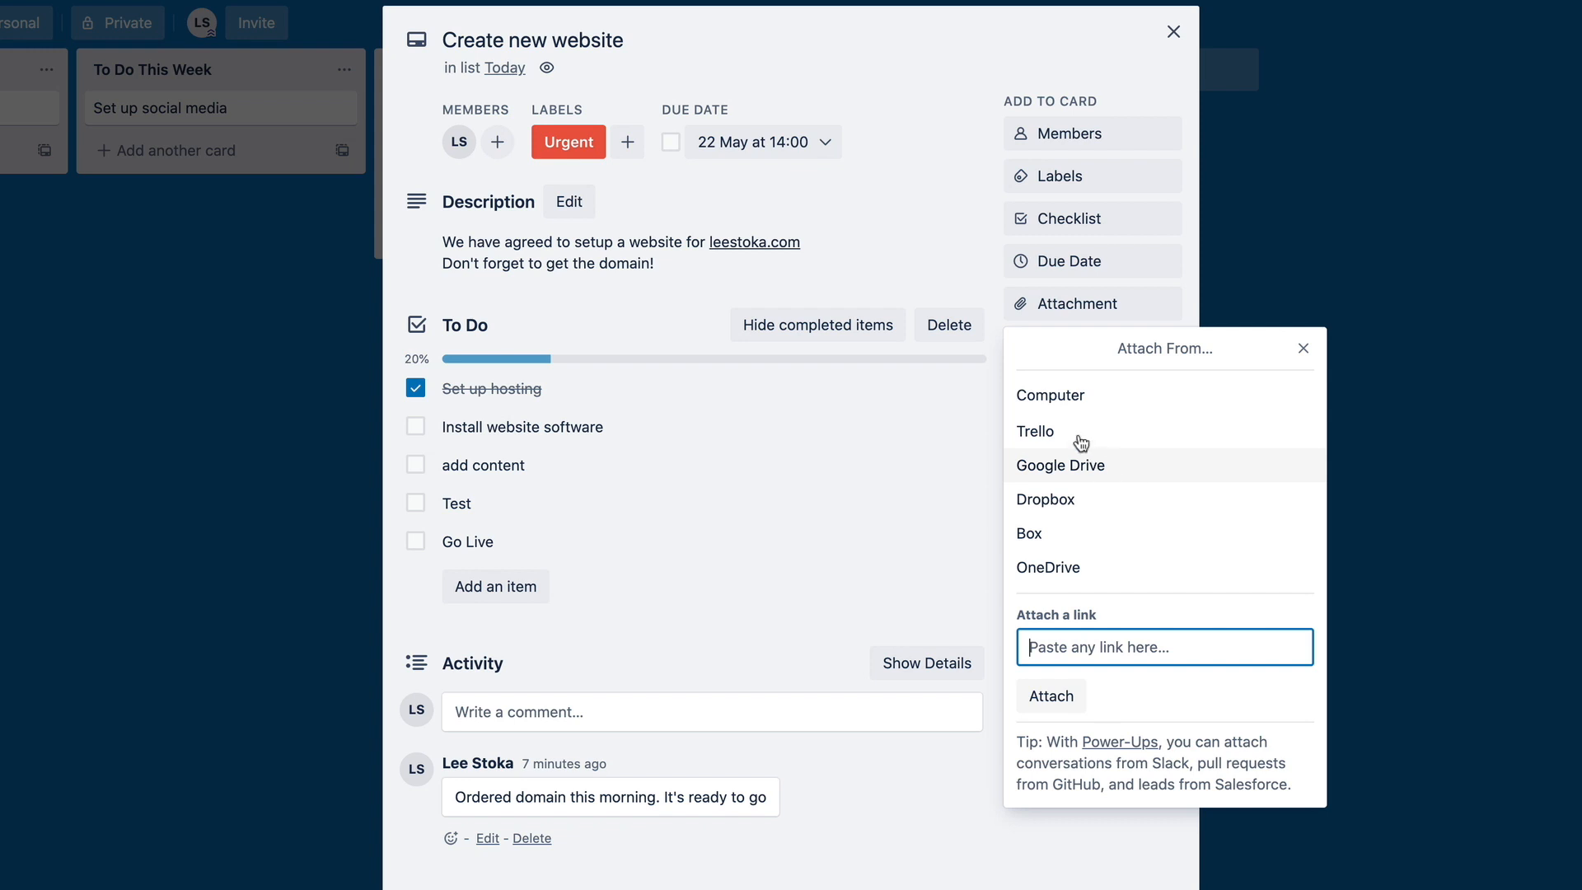
click(1068, 397)
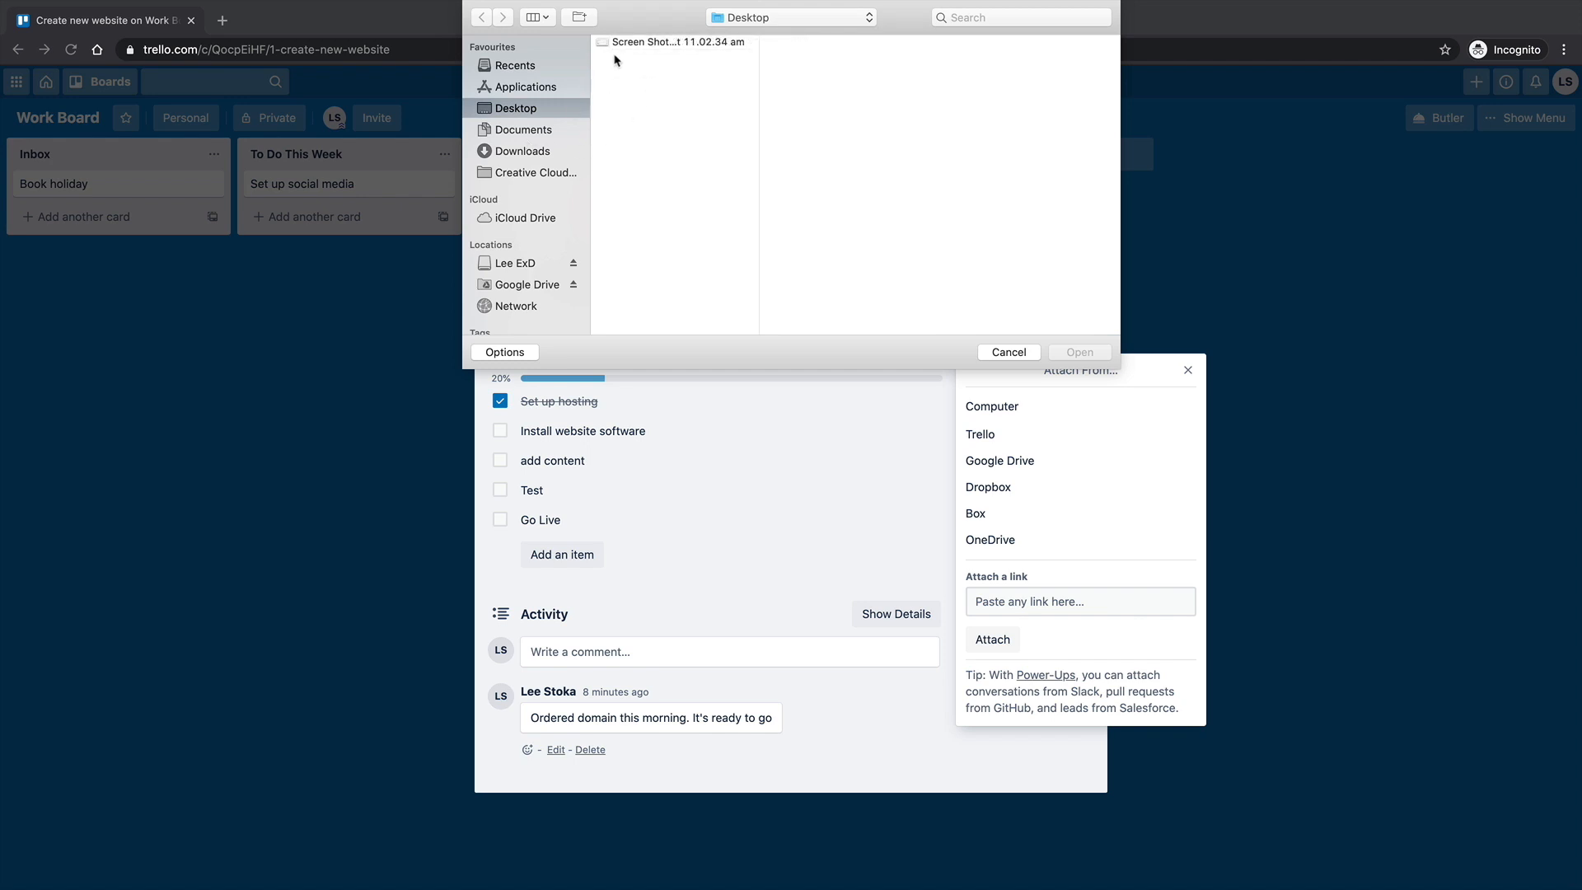
click(639, 43)
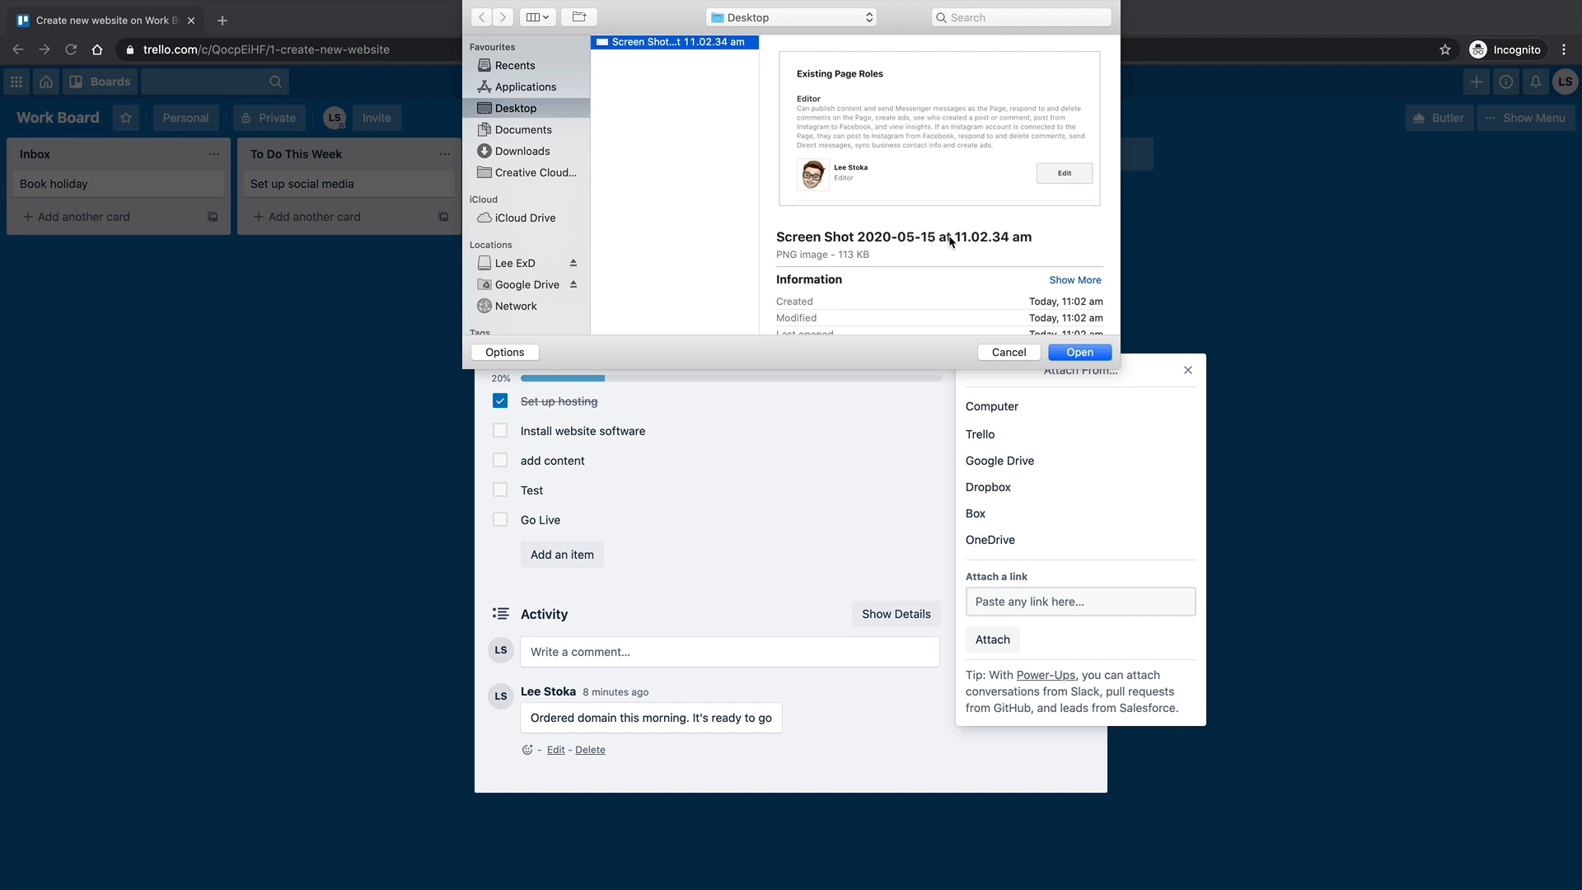
click(1070, 354)
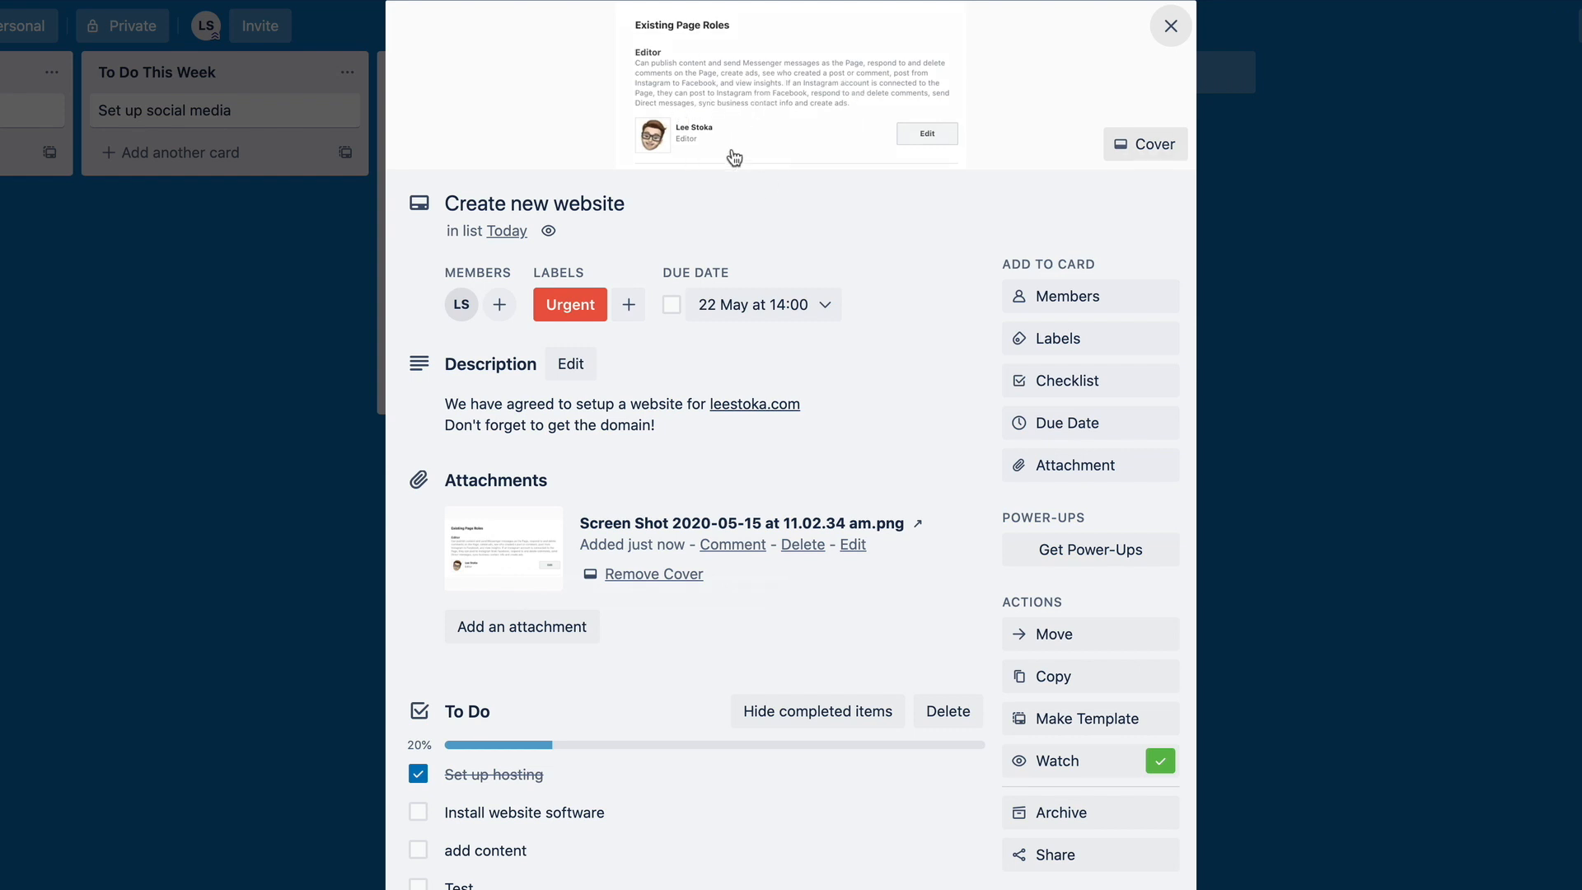
click(1169, 27)
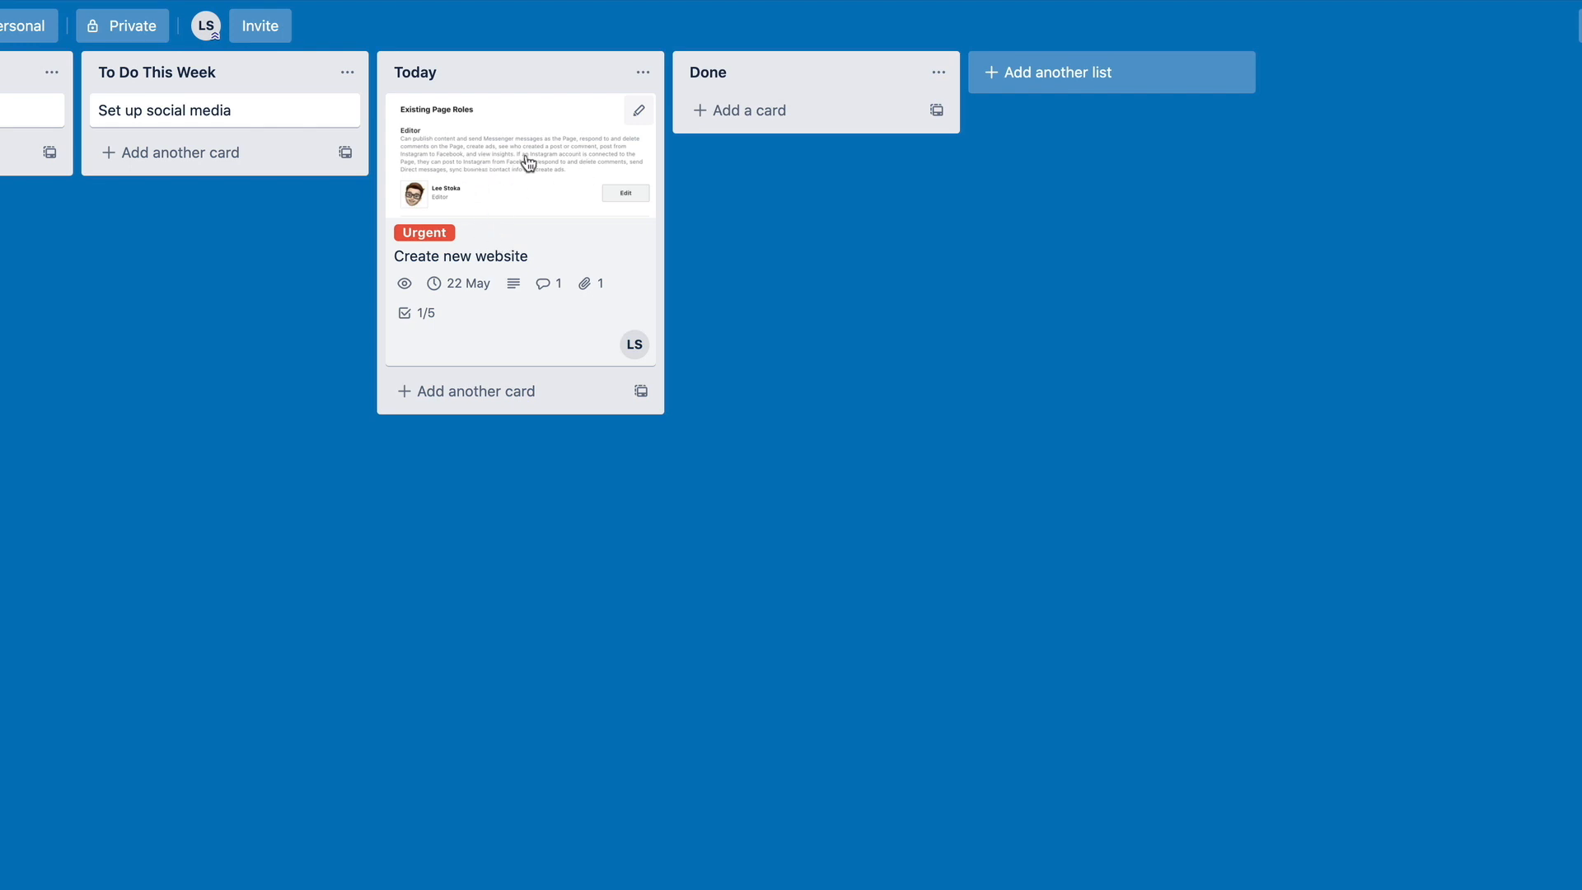
Remove the "Create new website" card's cover, reapply the attached screenshot as its cover, and return to the board
click(495, 241)
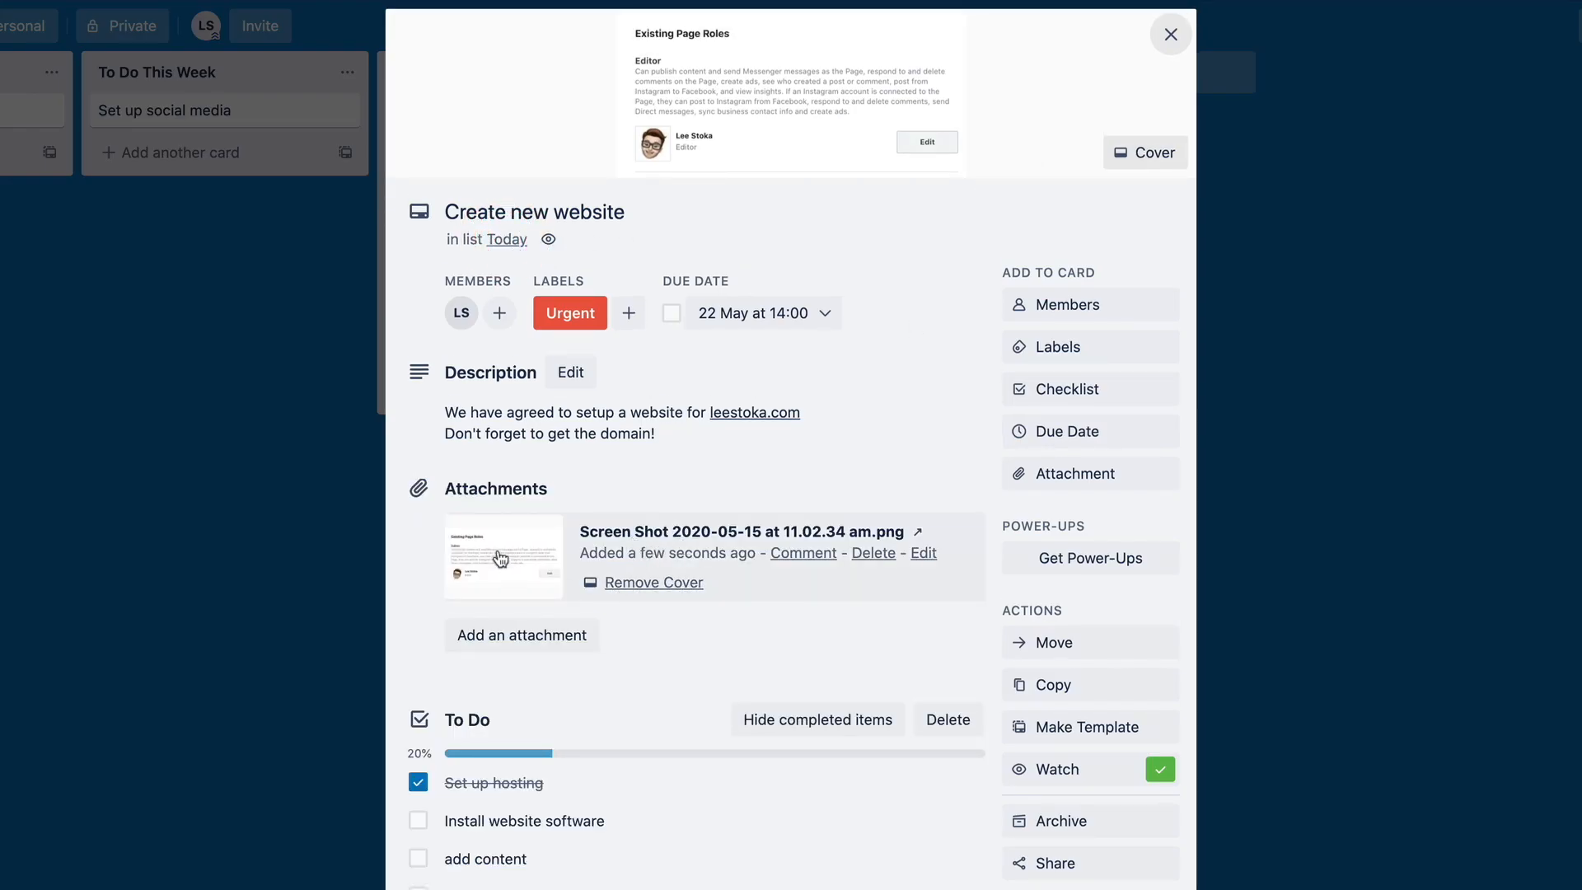
click(641, 585)
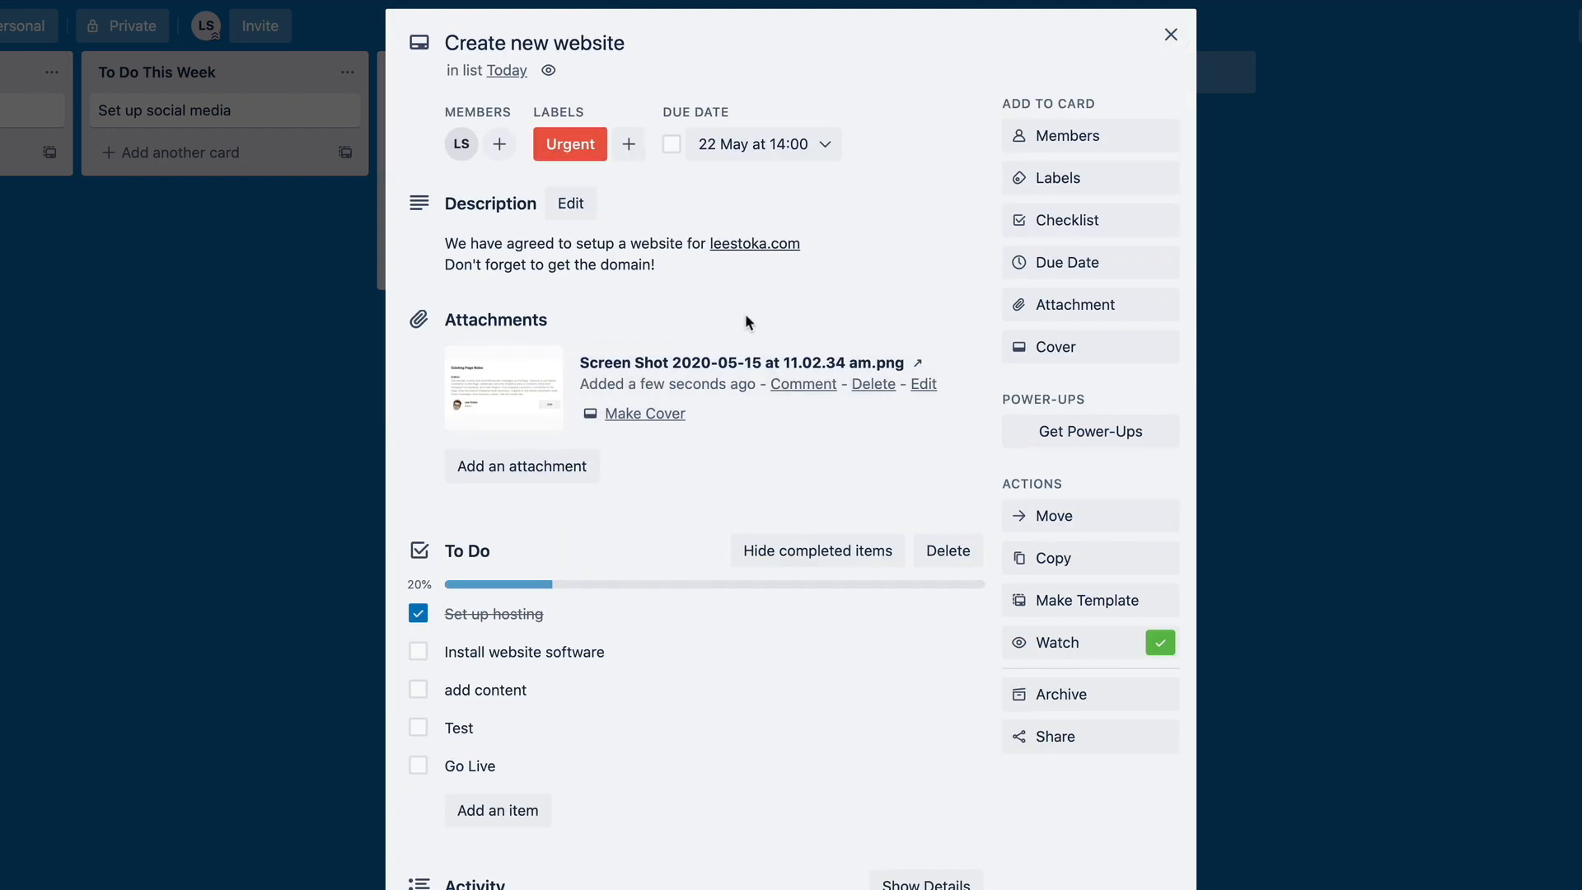
click(1025, 350)
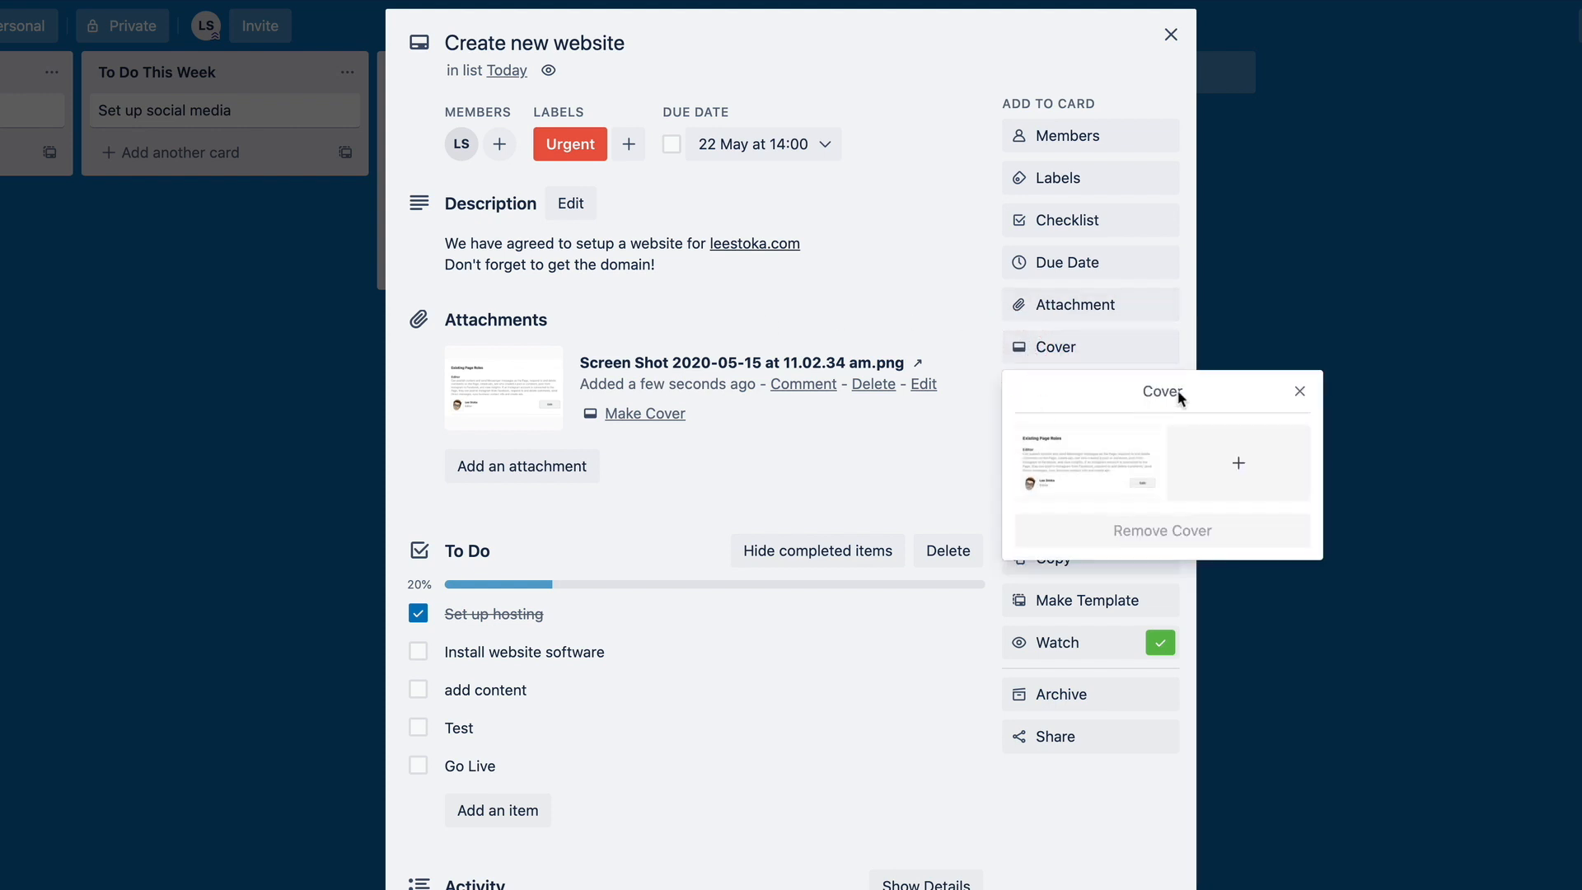
click(1077, 466)
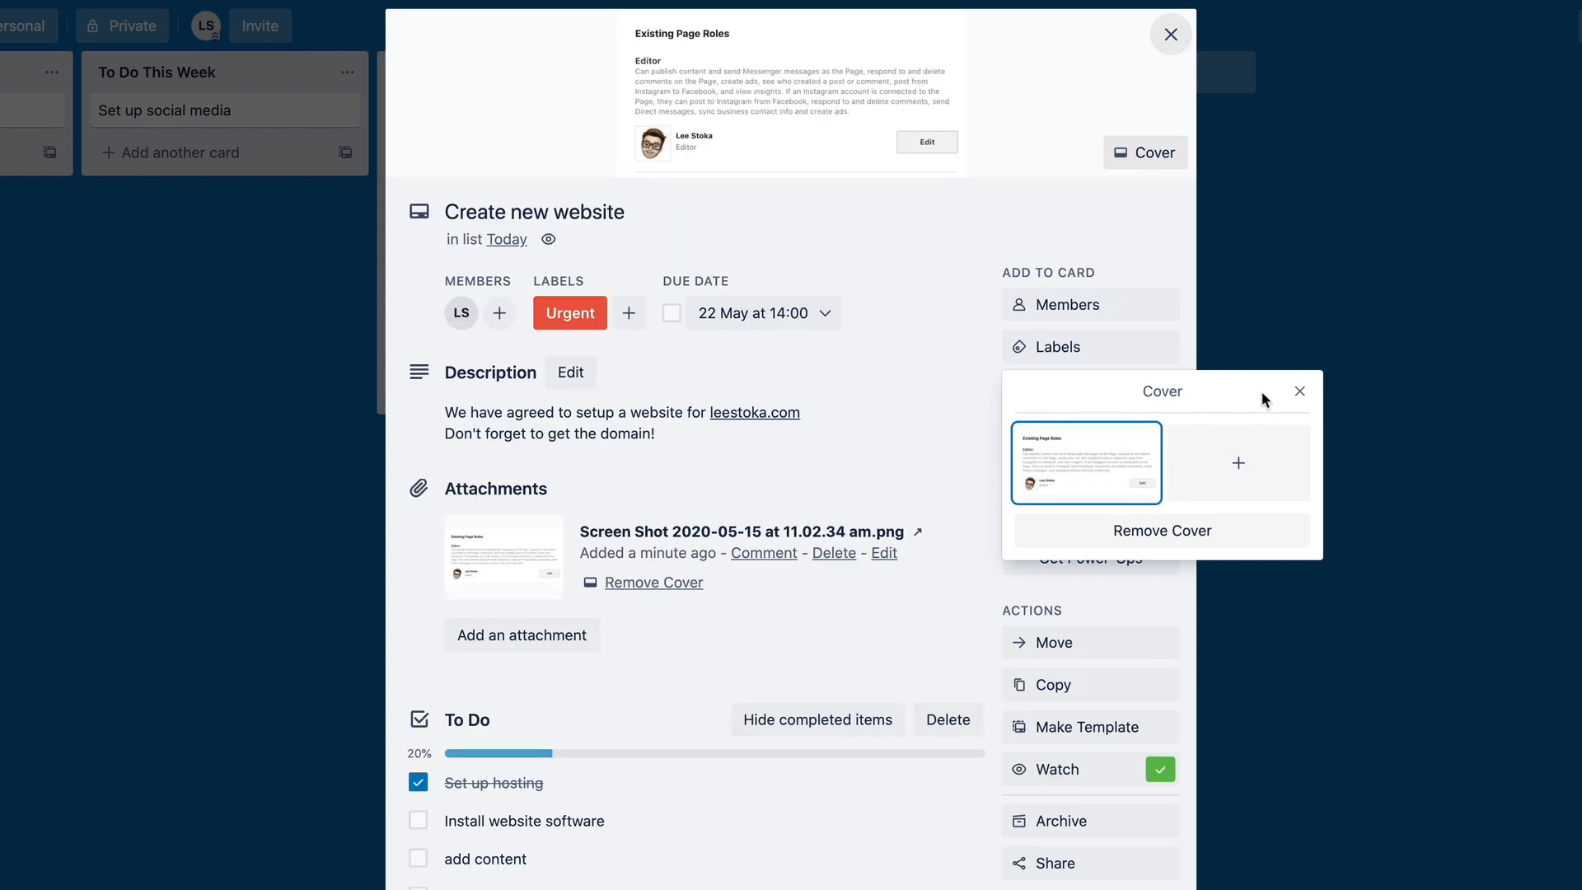
click(1298, 391)
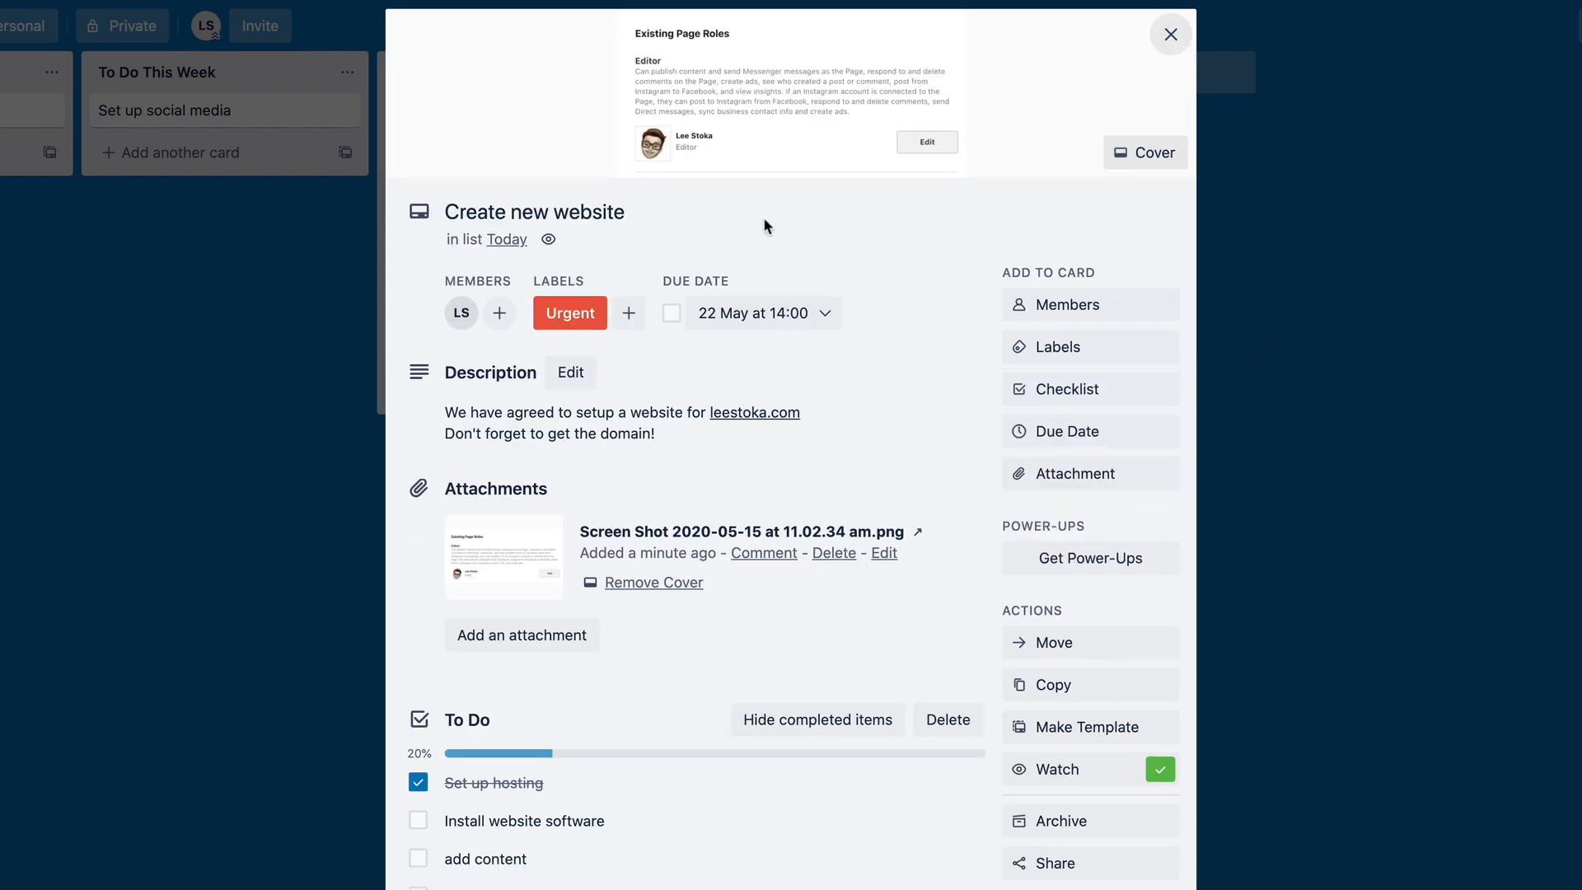
click(1170, 34)
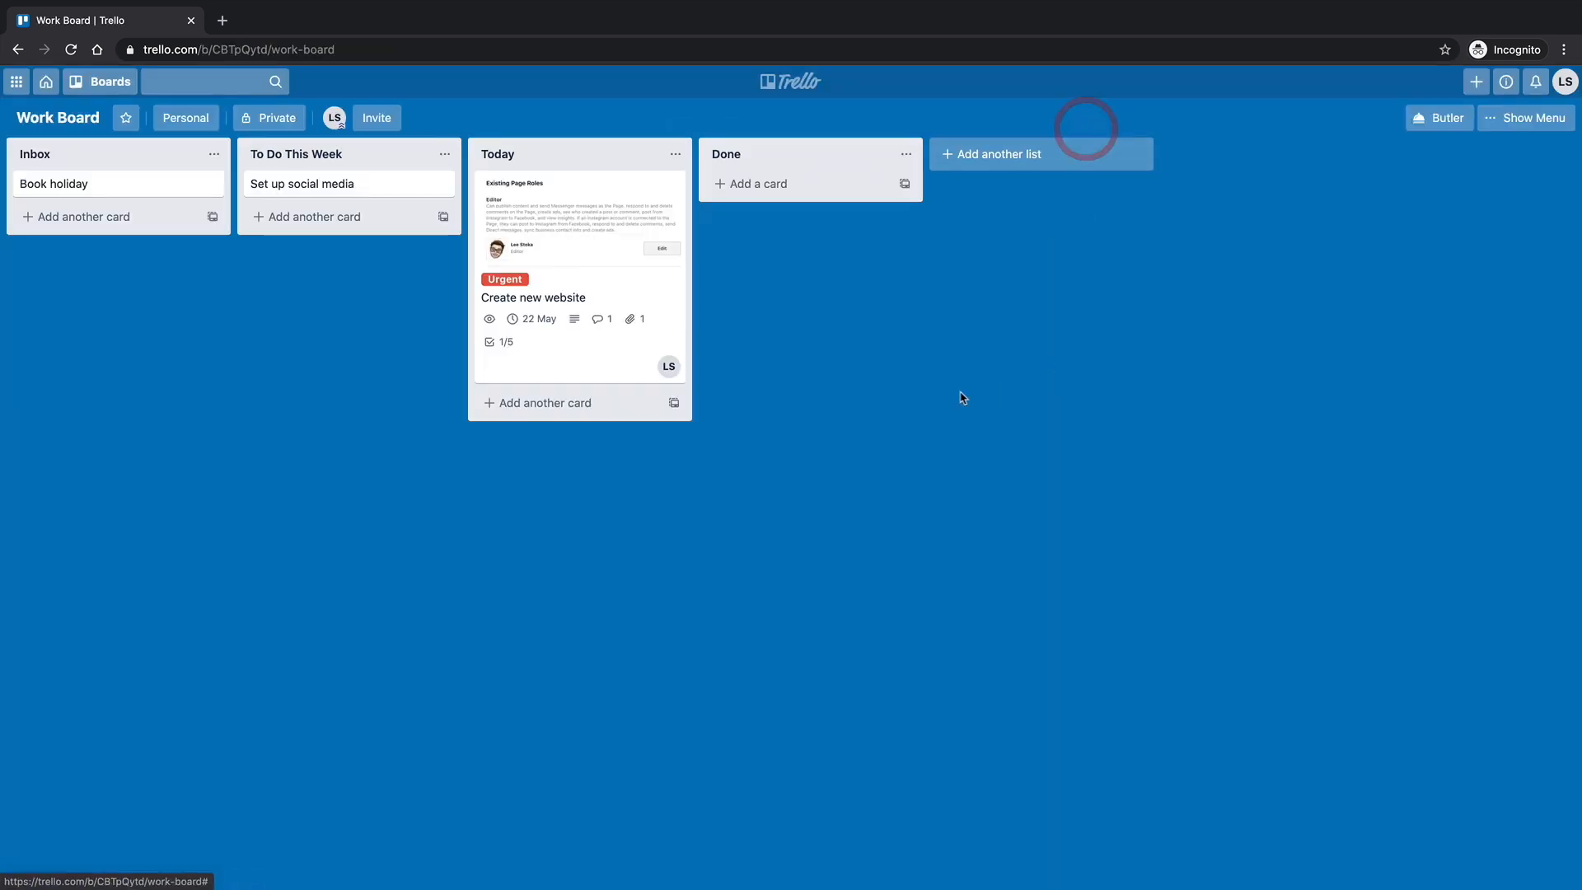